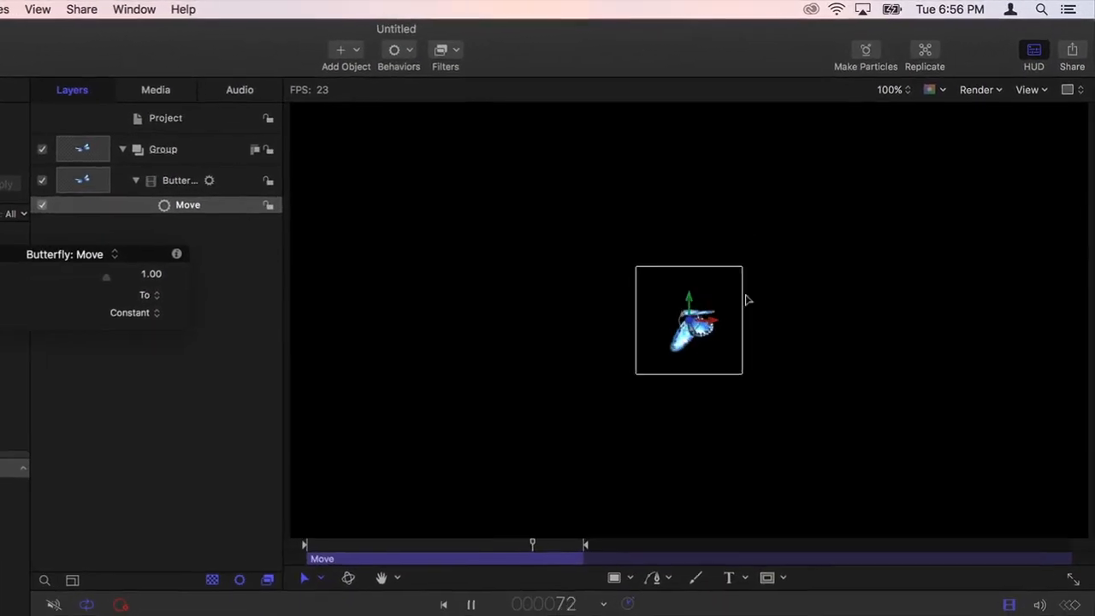
# Set the destination of the butterfly's Move behavior up and to the right of its starting position
pyautogui.moveTo(694, 314); pyautogui.dragTo(918, 225)
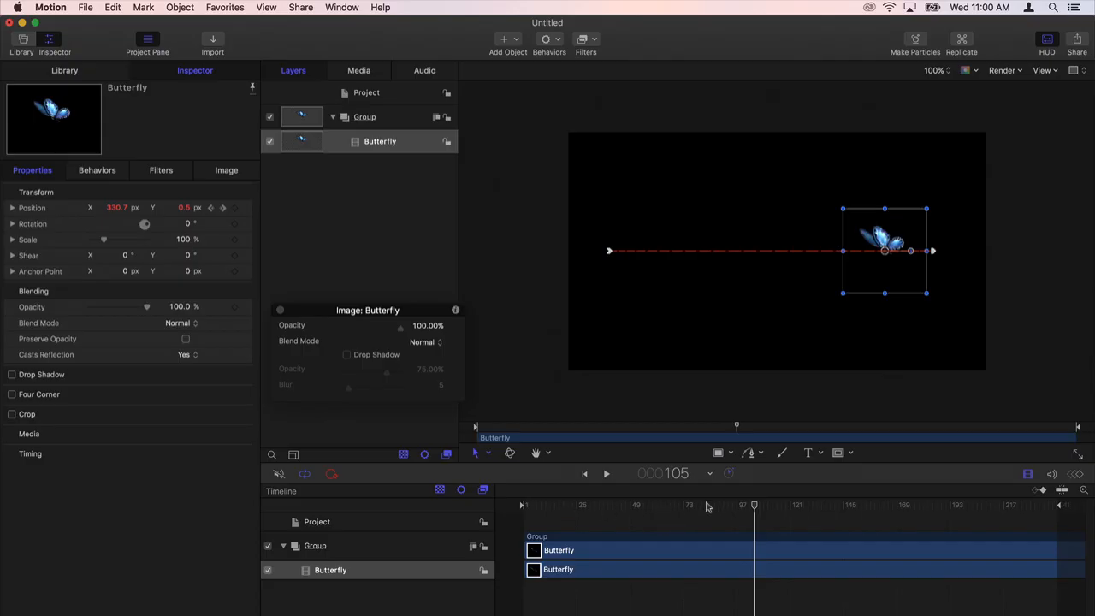
# At frame 63, raise the butterfly to a Y position of about 233 px to bend its straight motion path into an arc
pyautogui.moveTo(751, 506); pyautogui.dragTo(661, 511)
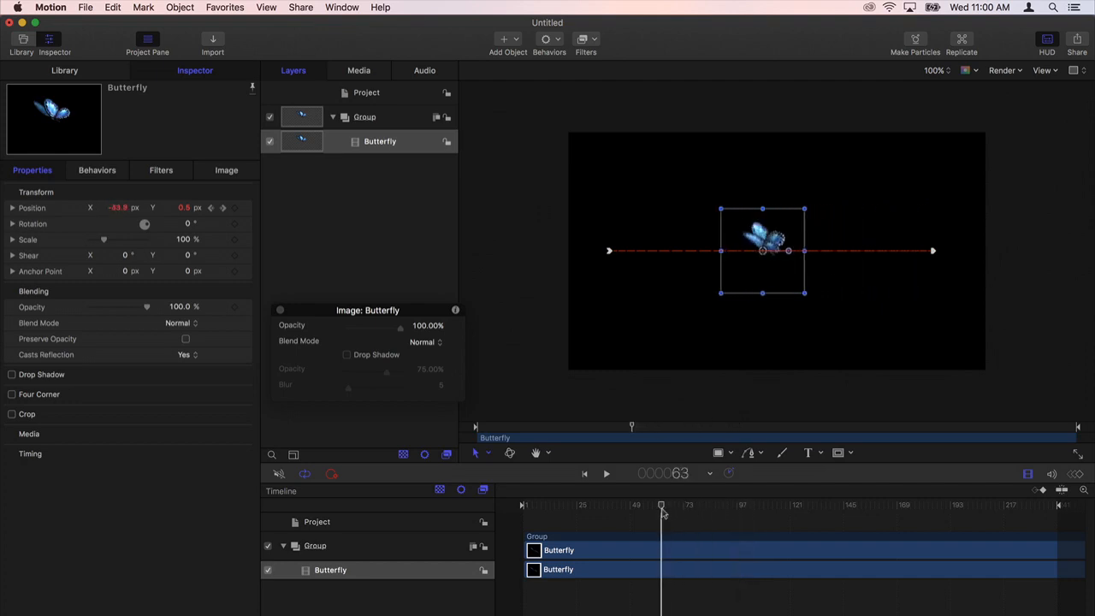
pyautogui.moveTo(773, 240); pyautogui.dragTo(774, 164)
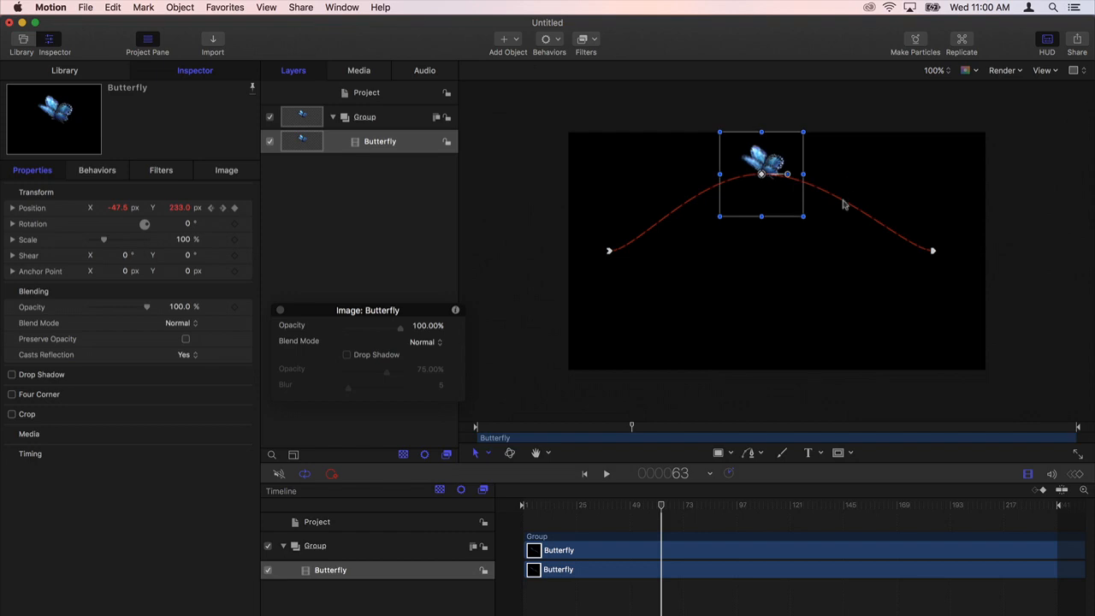
pyautogui.click(762, 175)
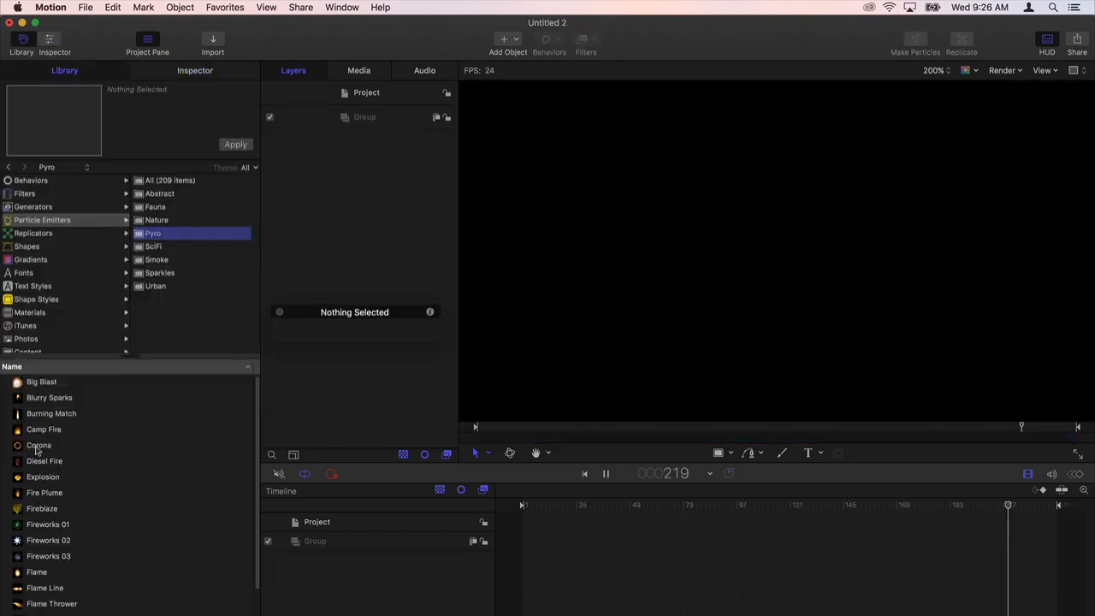
# Add the Corona particle emitter from the Pyro category to the project
pyautogui.moveTo(38, 445); pyautogui.dragTo(384, 214)
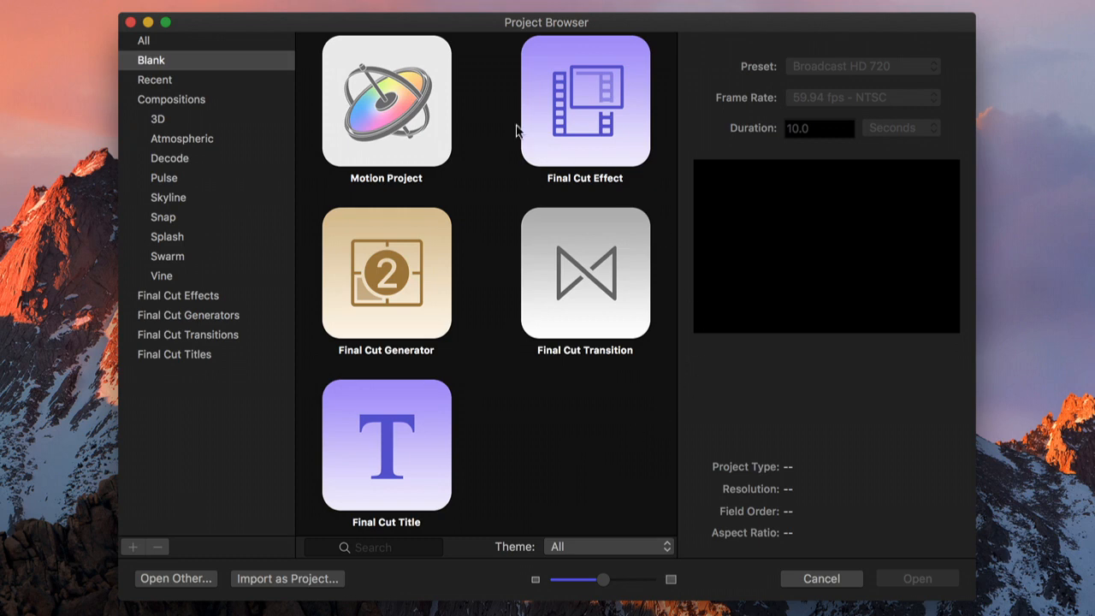
# Create a blank Motion Project with the Broadcast HD 1080 preset, 23.98 fps - NTSC and a 10-second duration
pyautogui.click(419, 125)
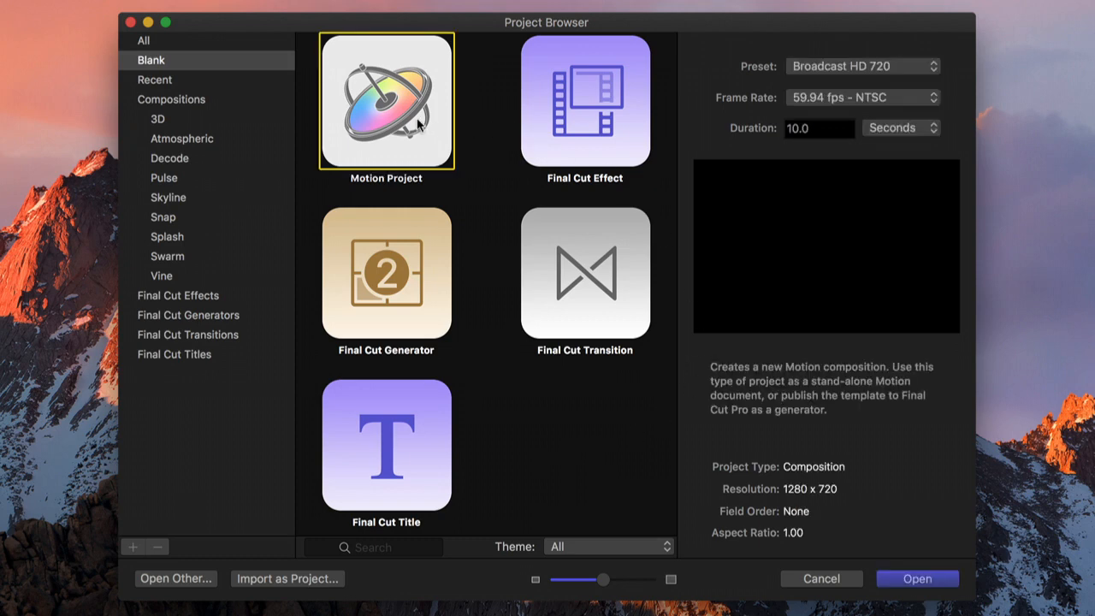
pyautogui.click(913, 71)
pyautogui.click(913, 82)
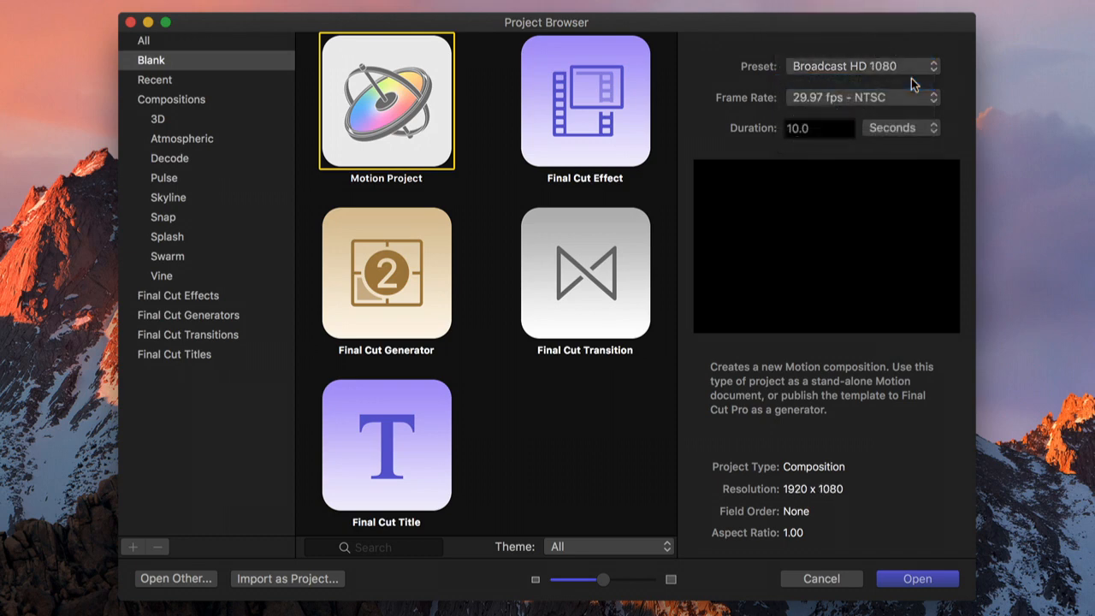
pyautogui.click(908, 97)
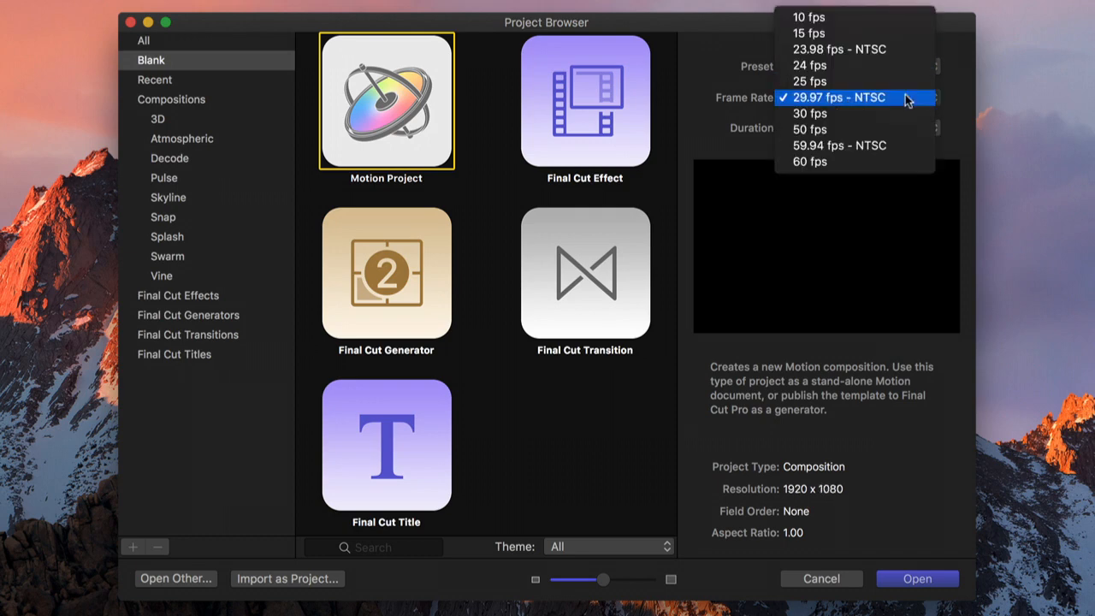
pyautogui.click(908, 49)
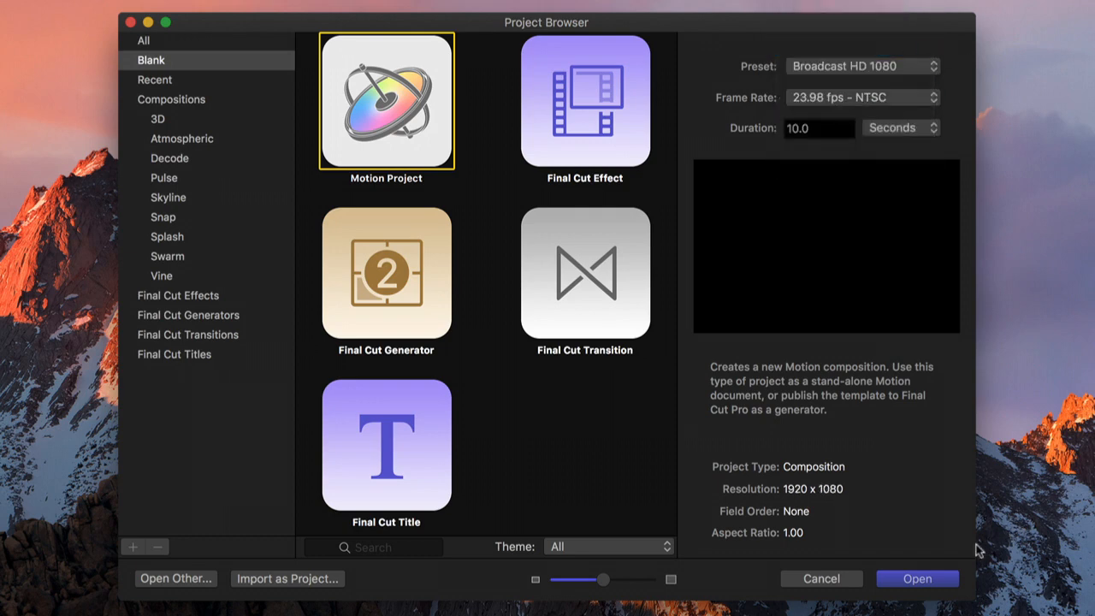
pyautogui.click(939, 582)
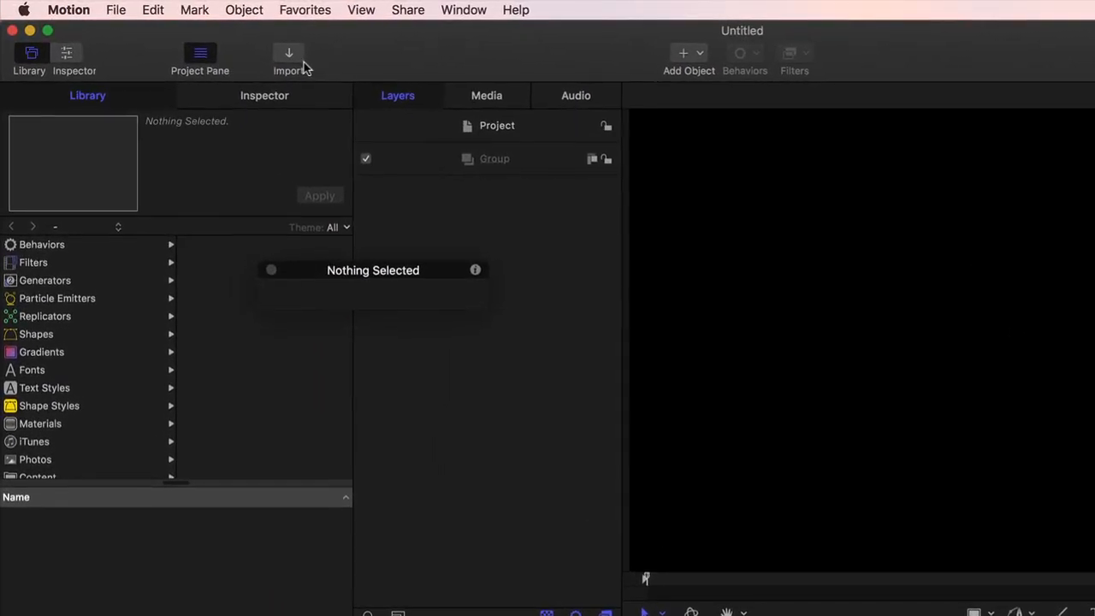
# Import Butterfly.mov from the Desktop and play the clip to preview it
pyautogui.click(291, 60)
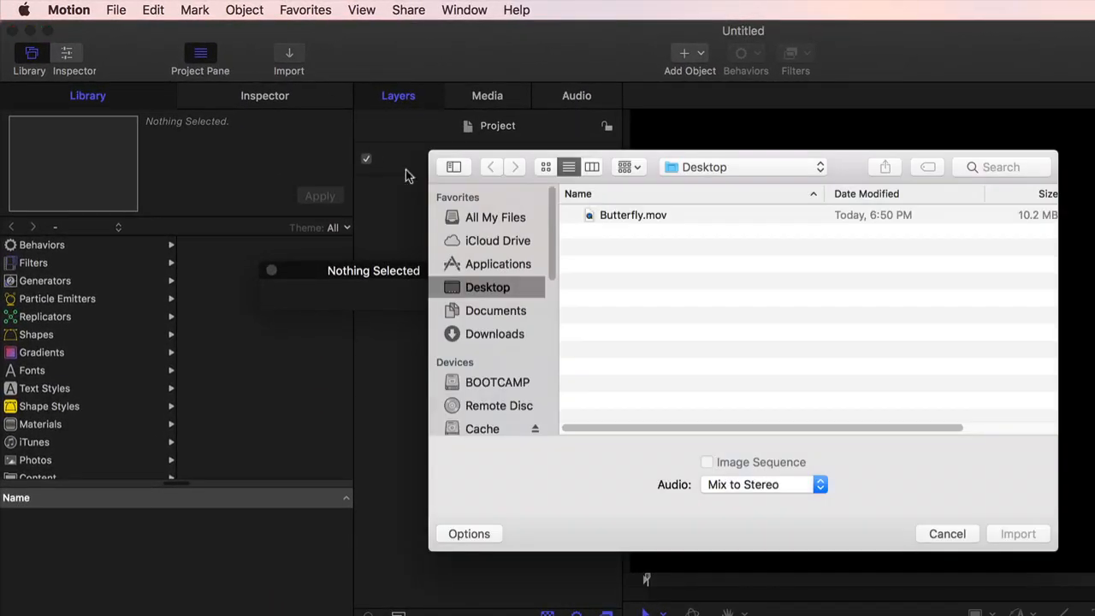
pyautogui.click(613, 215)
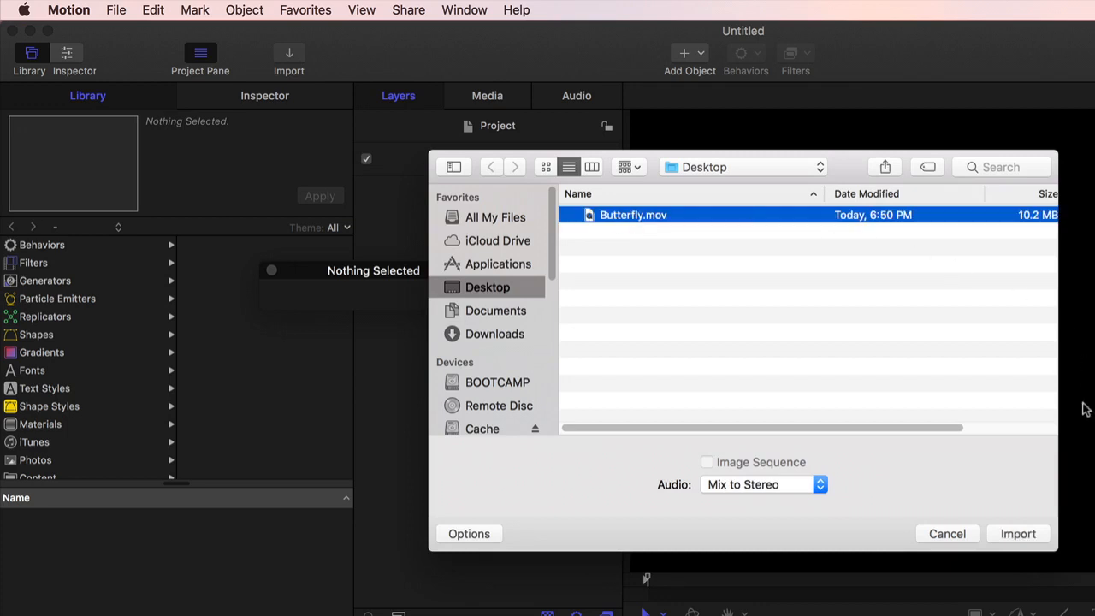
pyautogui.click(1015, 533)
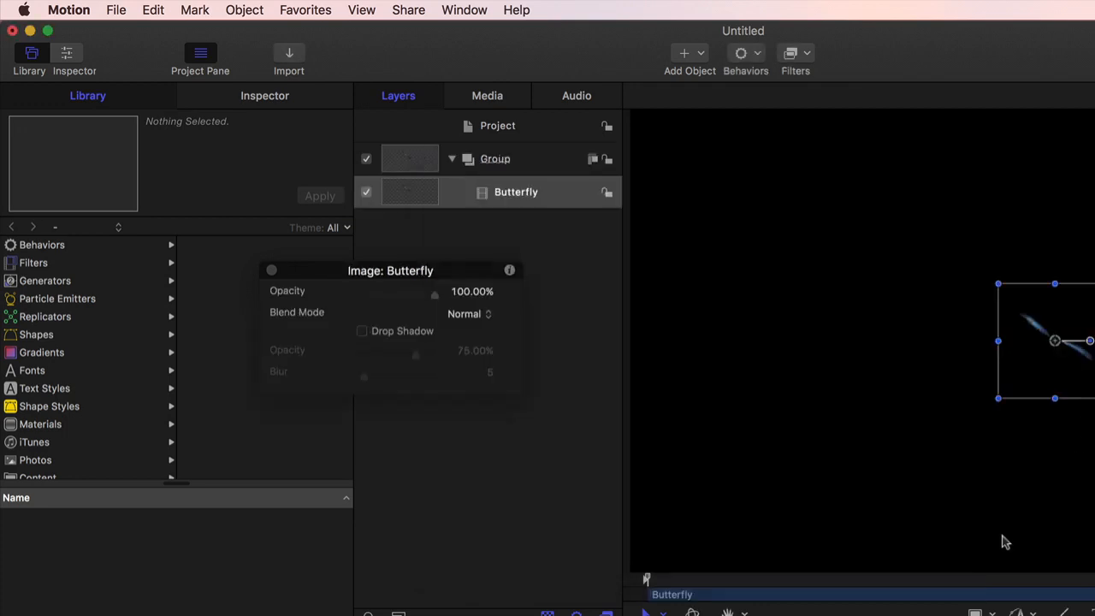
pyautogui.press('space')
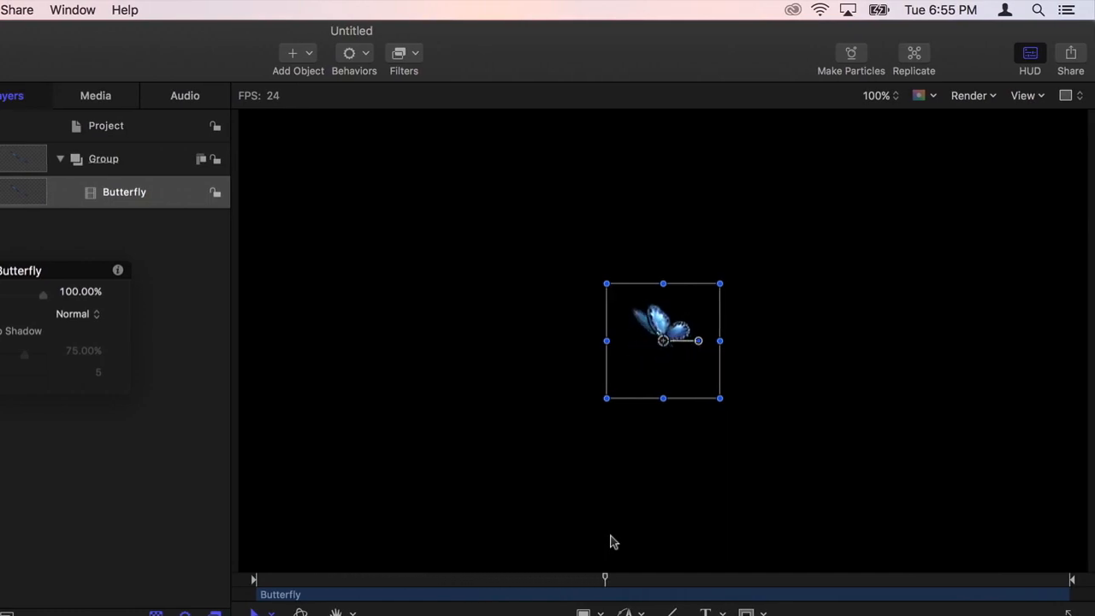
pyautogui.press('space')
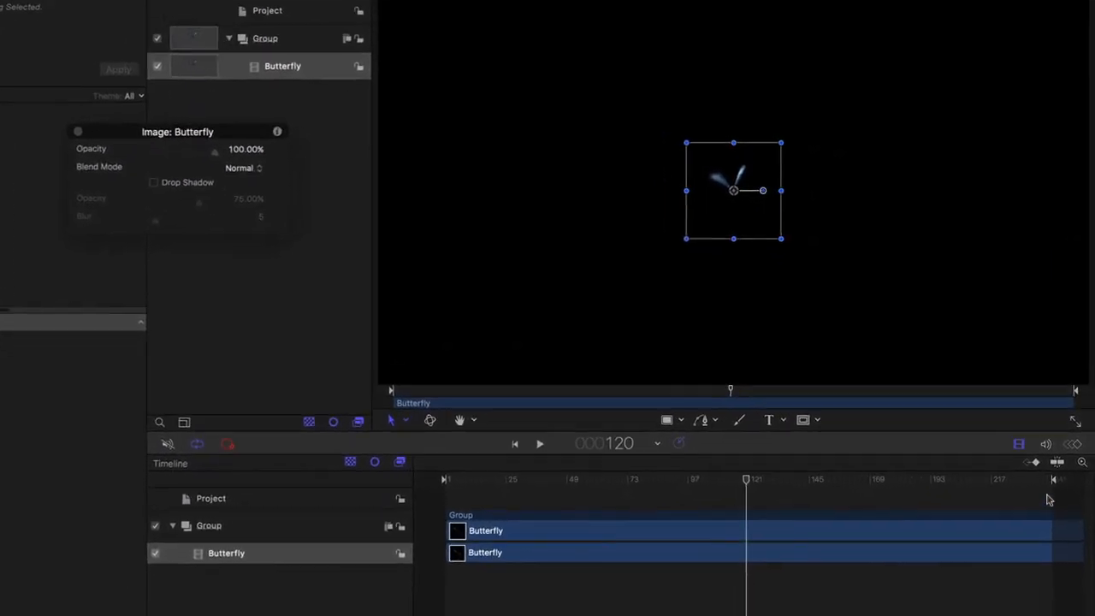
# Shorten the project's play range so it ends at about frame 88, and preview the shortened loop
pyautogui.moveTo(1054, 484); pyautogui.dragTo(856, 489)
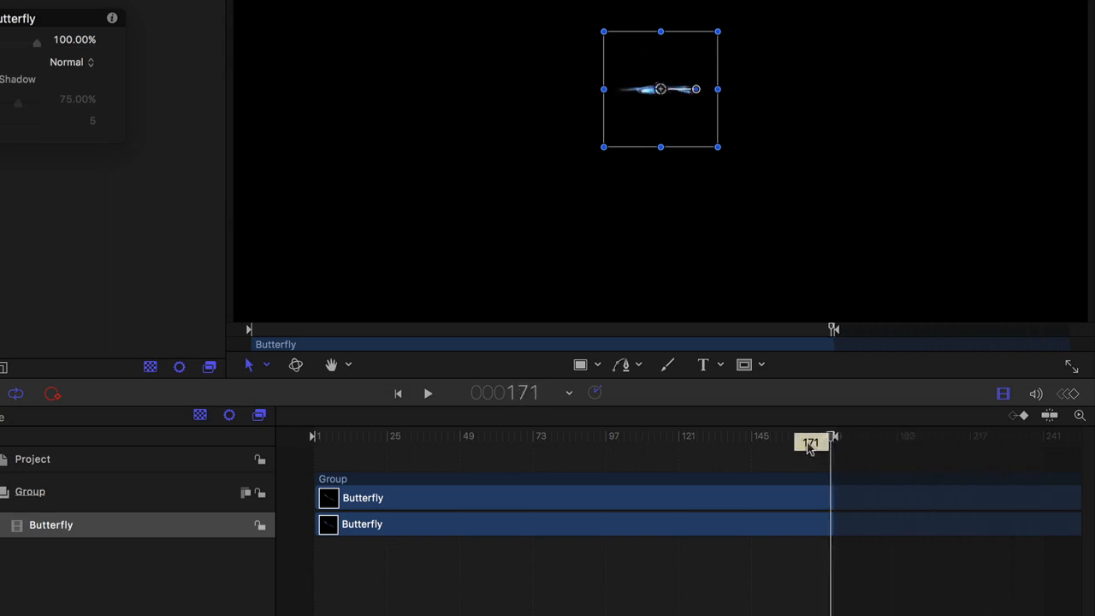
pyautogui.moveTo(809, 448); pyautogui.dragTo(583, 456)
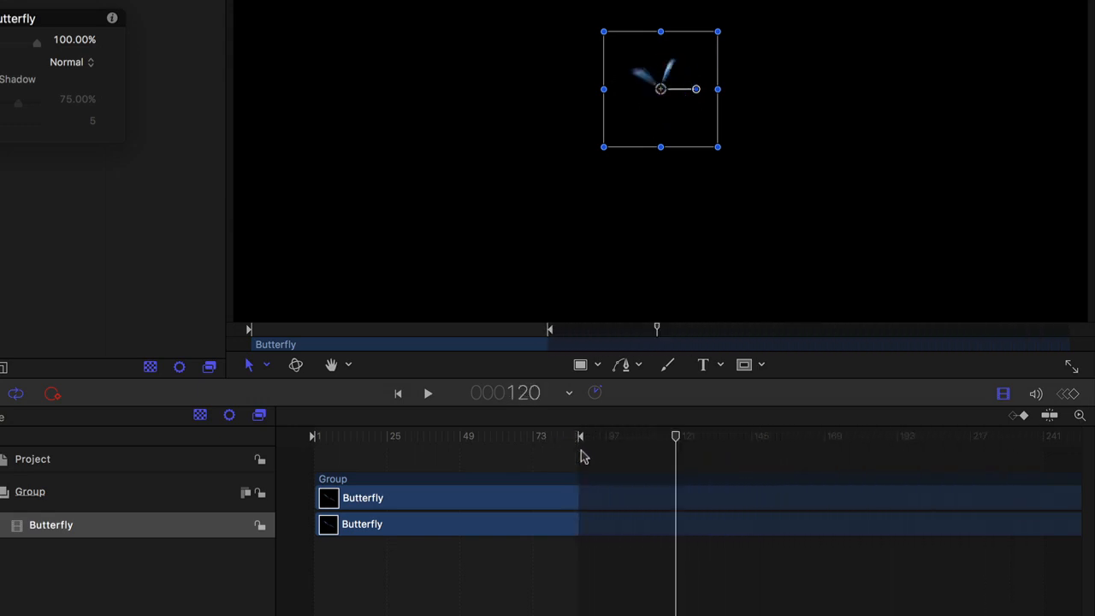
pyautogui.click(427, 438)
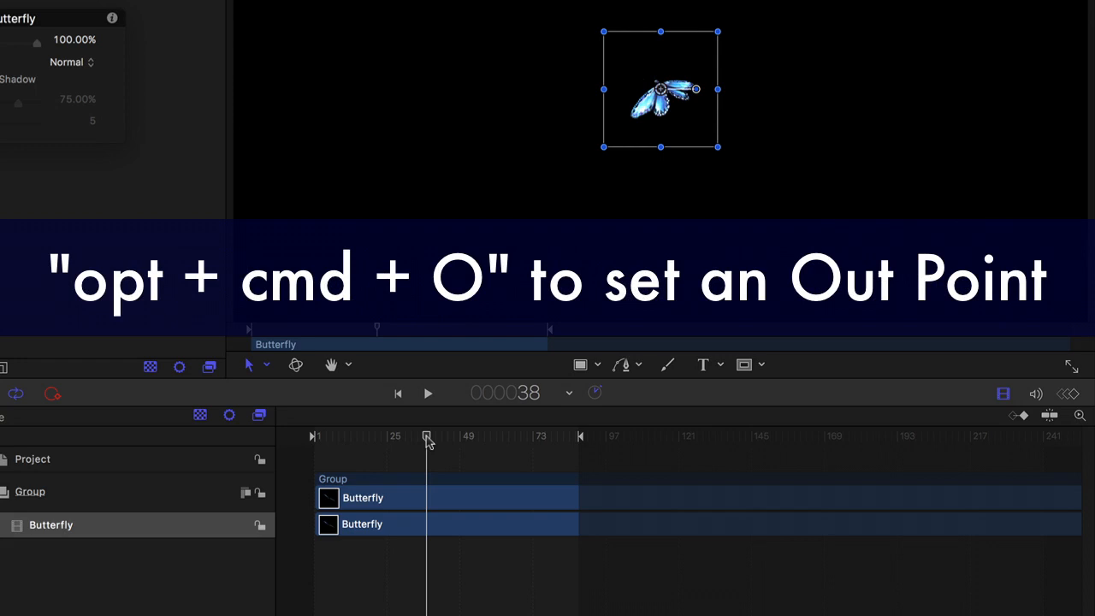
pyautogui.press('space')
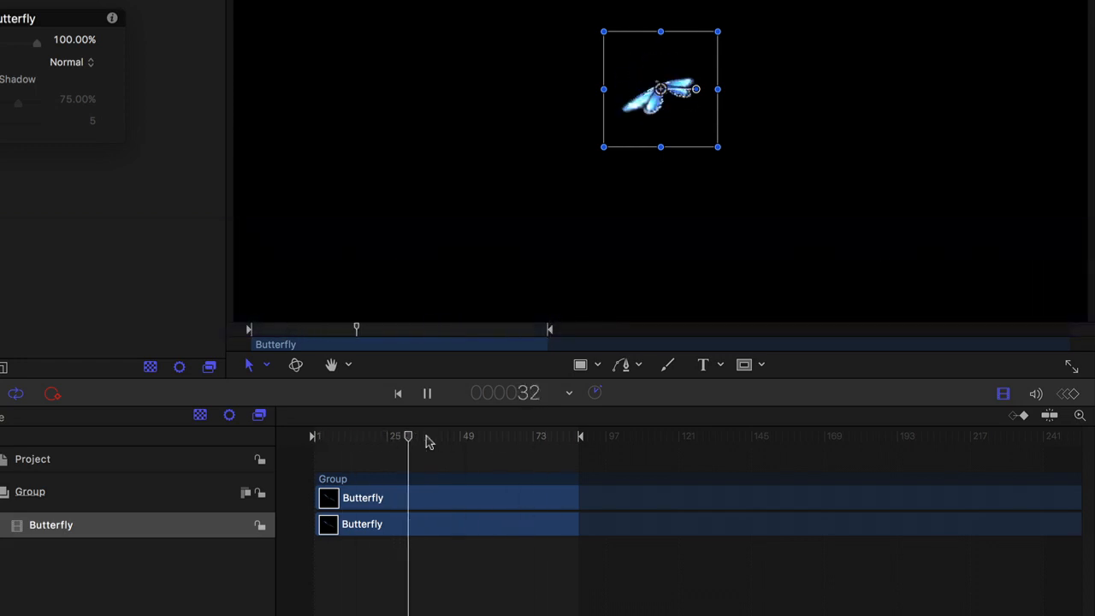
pyautogui.press('space')
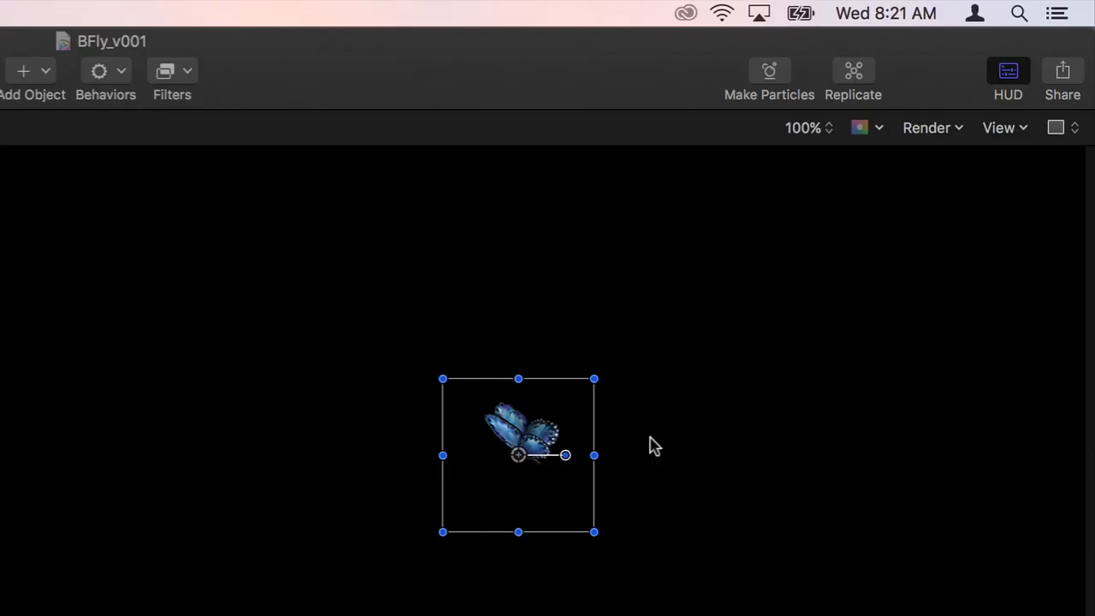
# Set the canvas zoom level to Fit
pyautogui.click(808, 129)
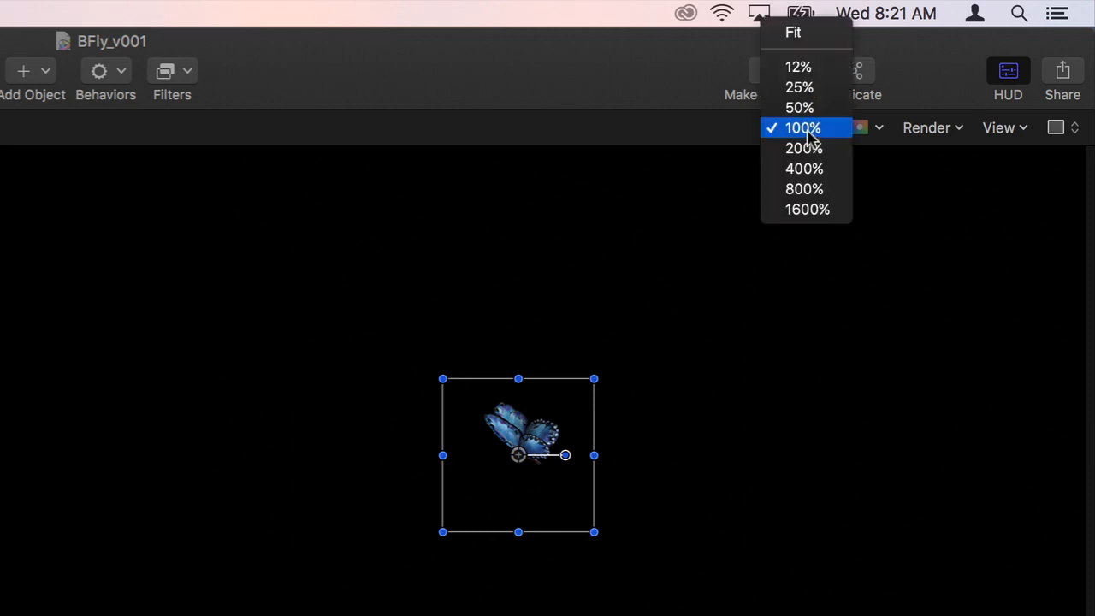
pyautogui.click(827, 39)
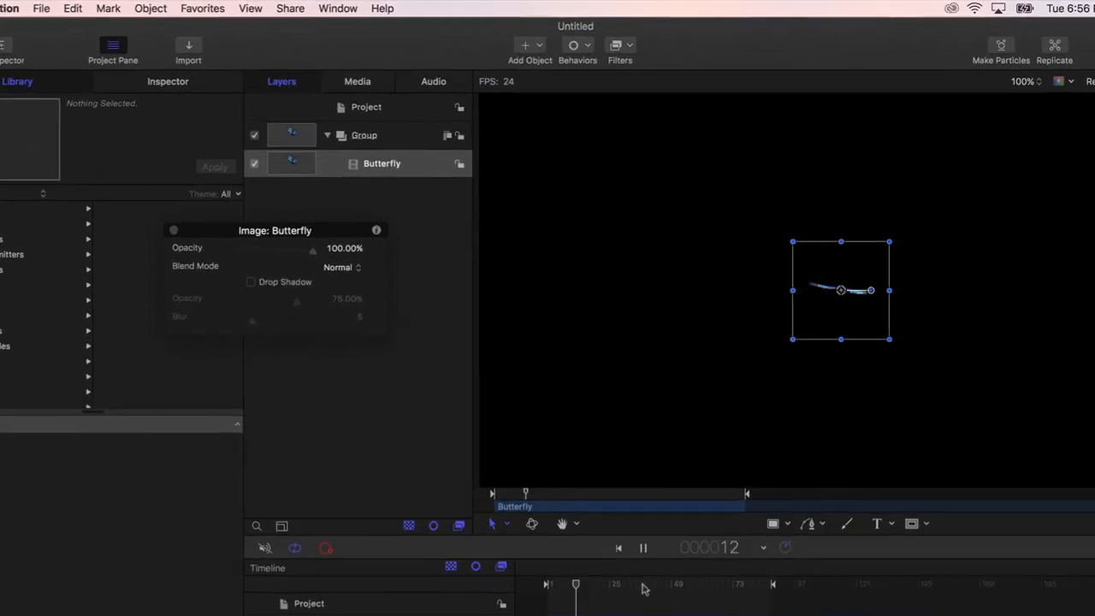
# Apply the Basic Motion behavior Move to the Butterfly layer and set its destination up and to the right in the canvas
pyautogui.click(588, 48)
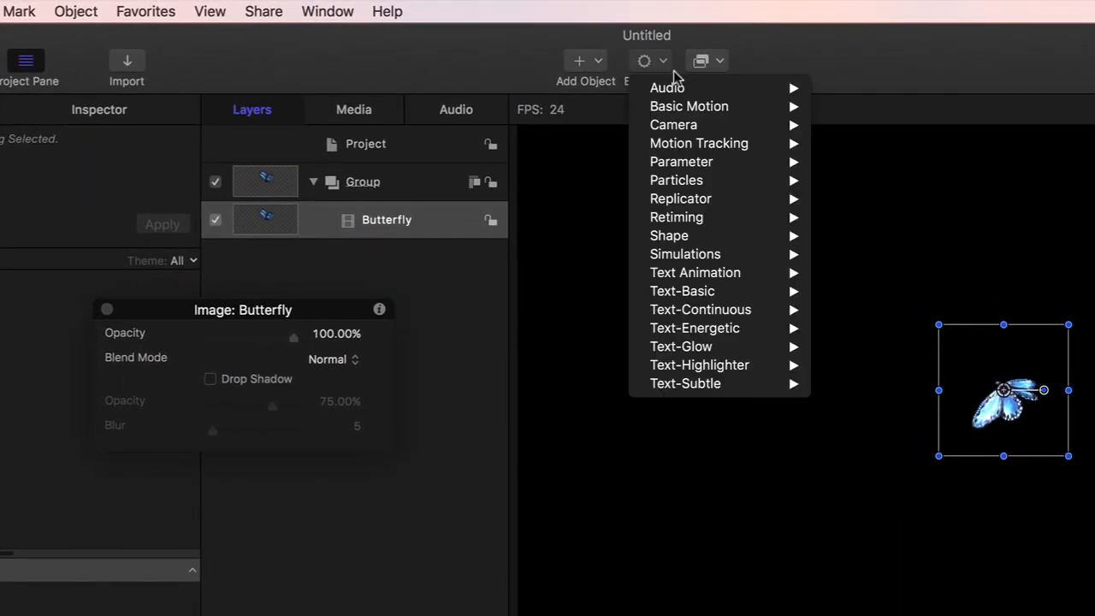
pyautogui.moveTo(708, 113)
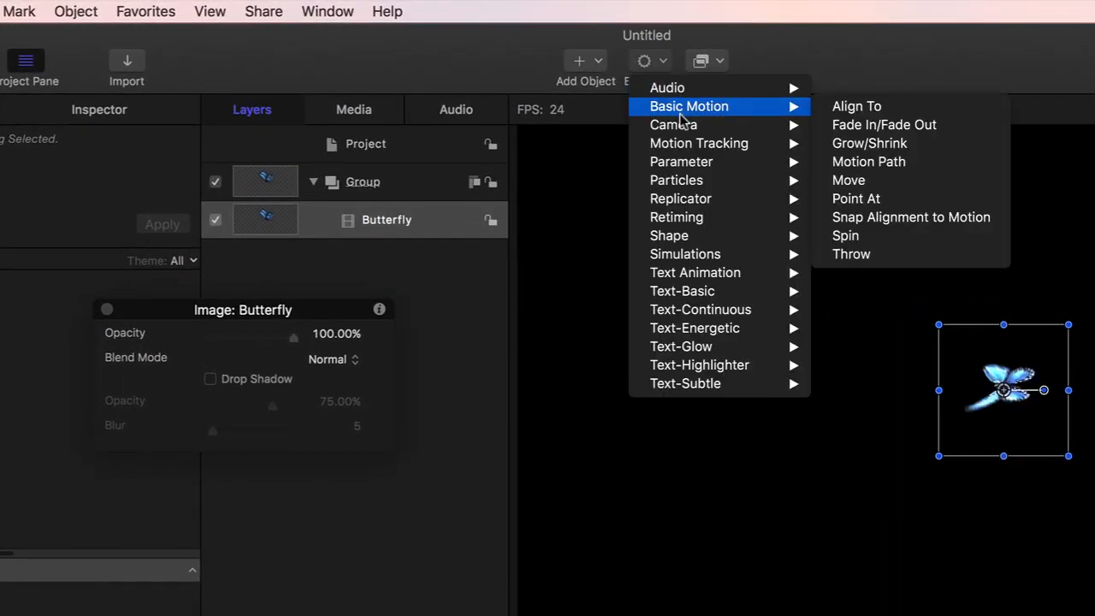
pyautogui.click(899, 180)
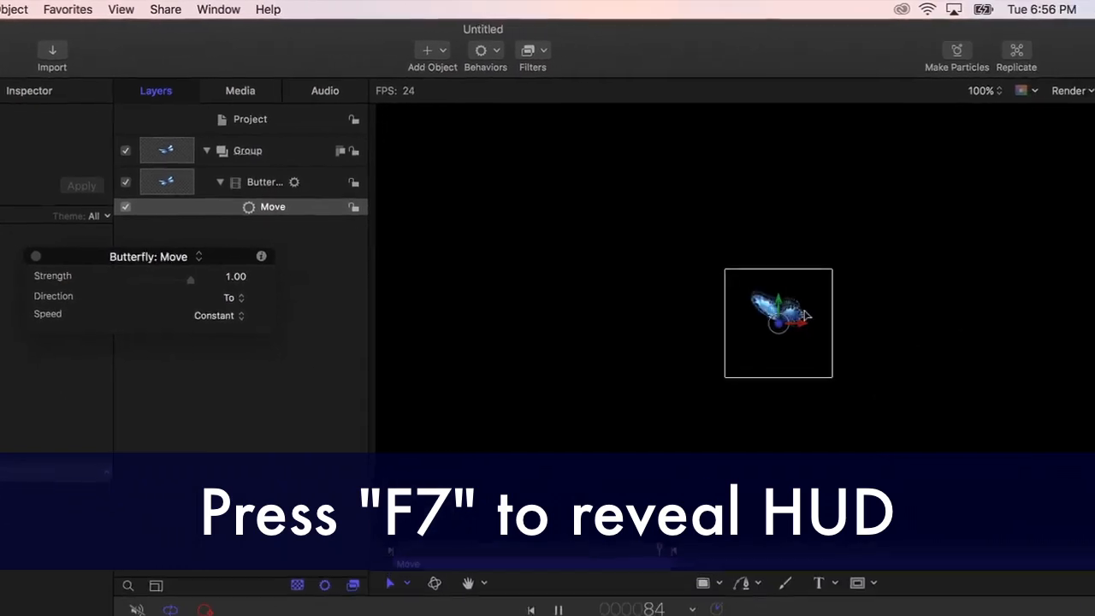
pyautogui.moveTo(716, 300); pyautogui.dragTo(932, 214)
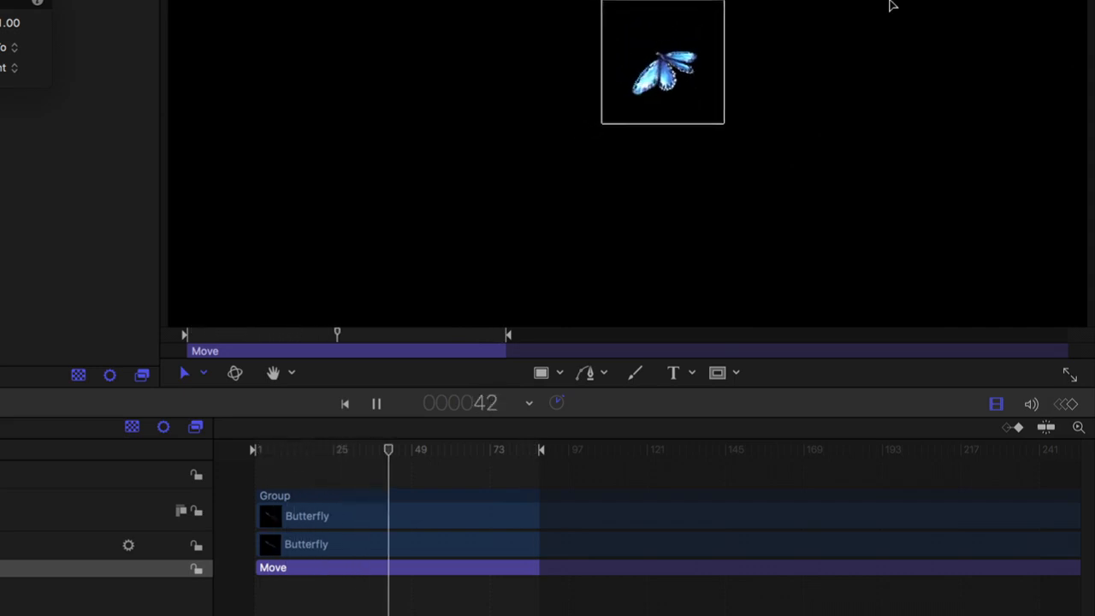
# Trim the end of the Move behavior before the play range's out point and shift the behavior a few frames later
pyautogui.press('o')
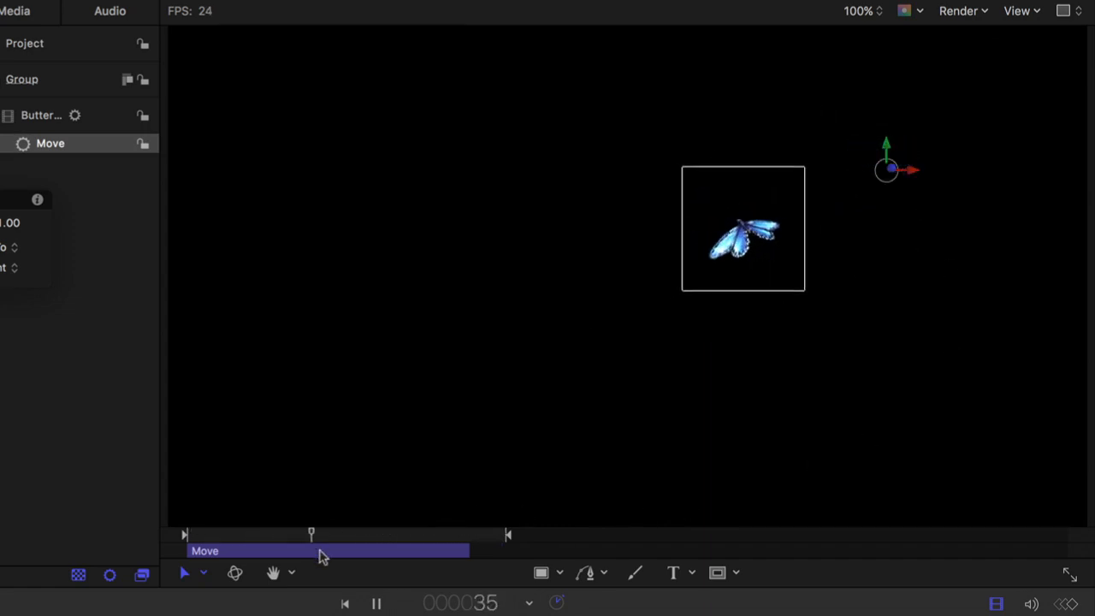
pyautogui.moveTo(318, 555); pyautogui.dragTo(342, 557)
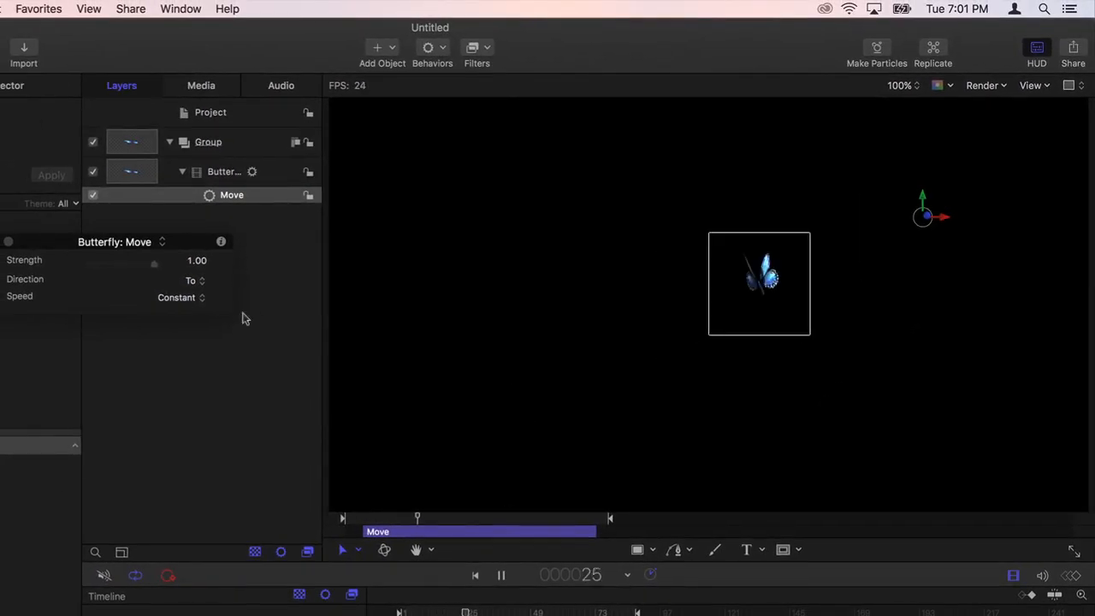
# Set the Move behavior's speed to Ease Both and clear the selection
pyautogui.click(180, 297)
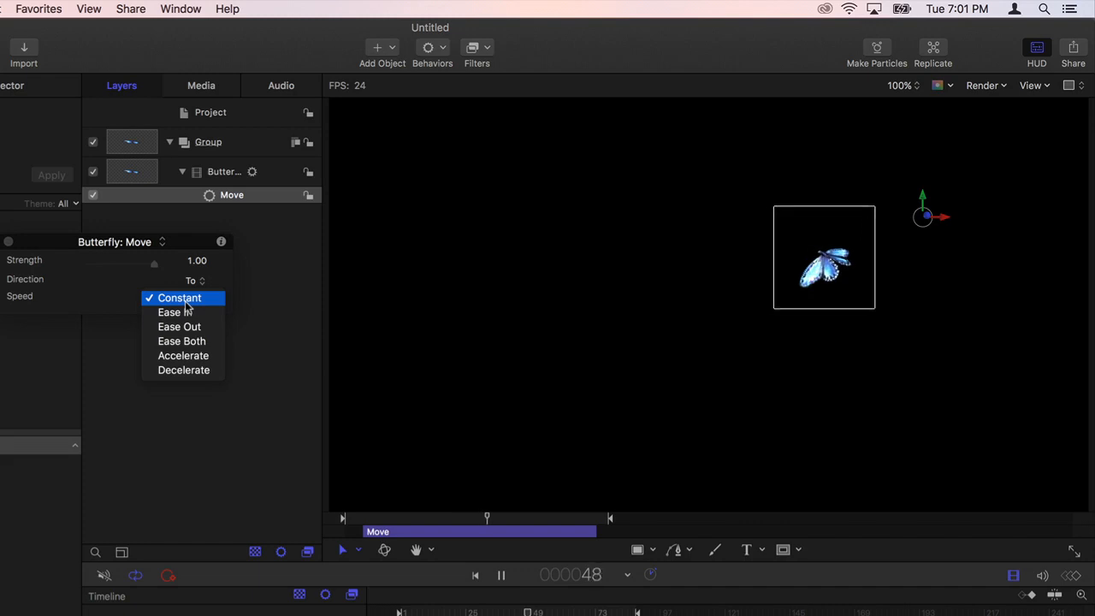
pyautogui.click(209, 341)
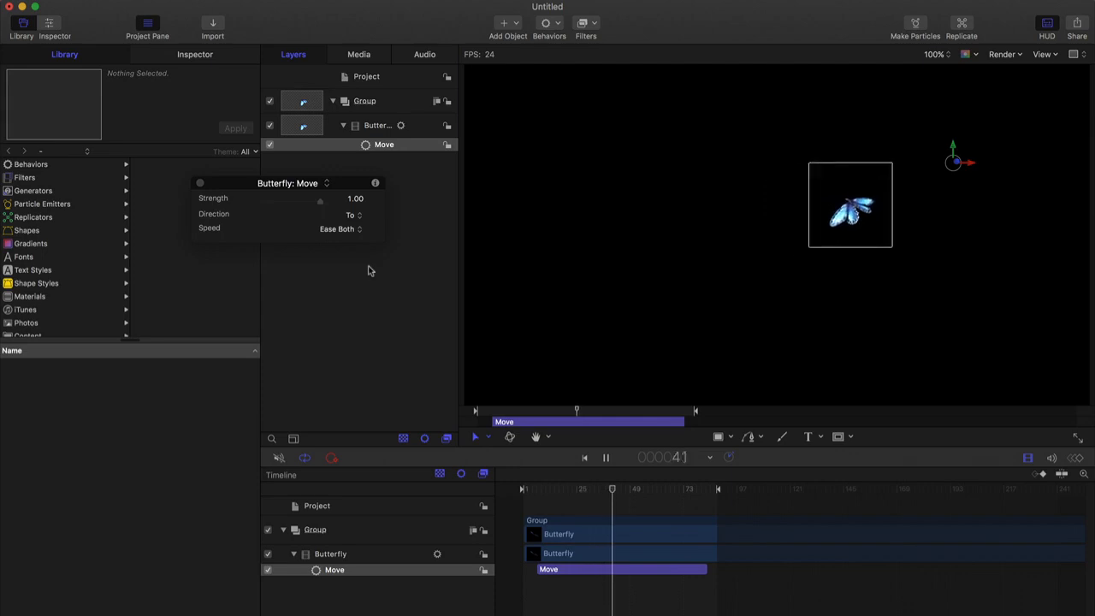
pyautogui.click(637, 602)
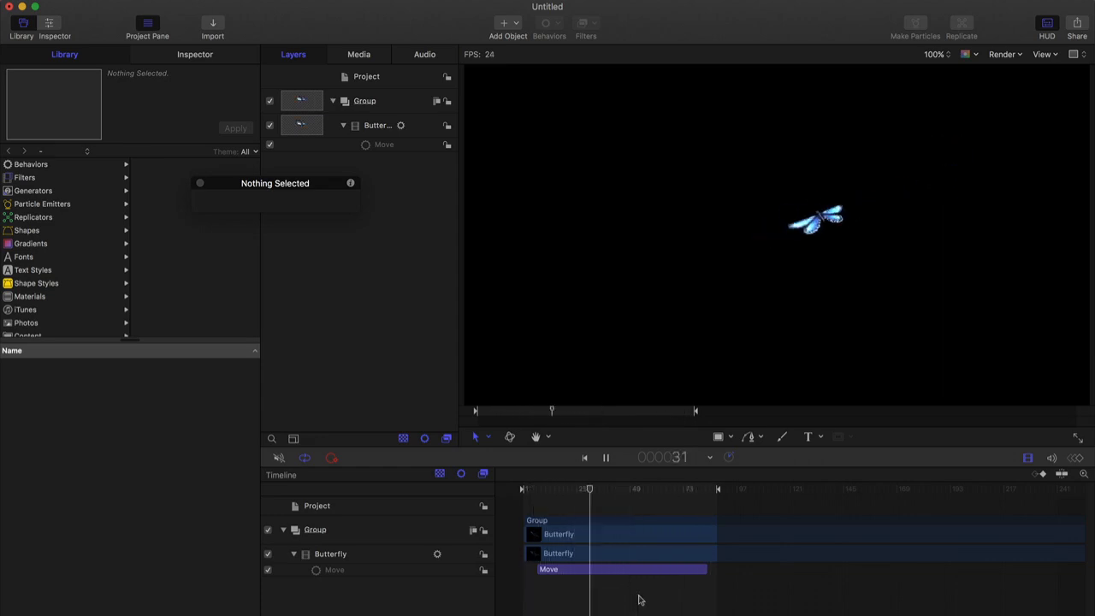
# Apply the Dazzle glow filter to the Butterfly layer
pyautogui.click(653, 541)
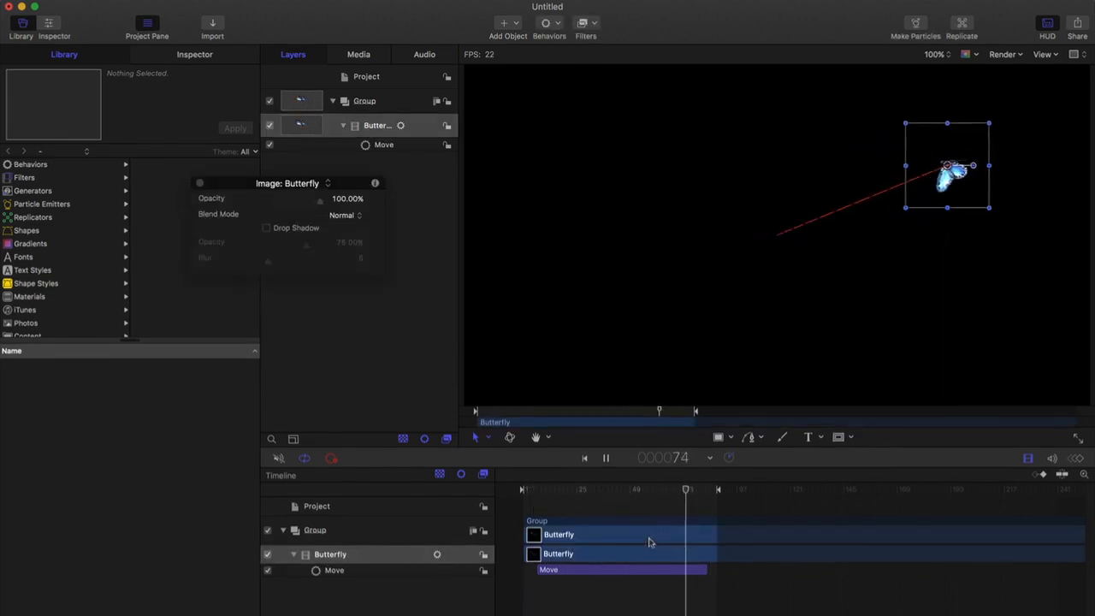
pyautogui.click(585, 25)
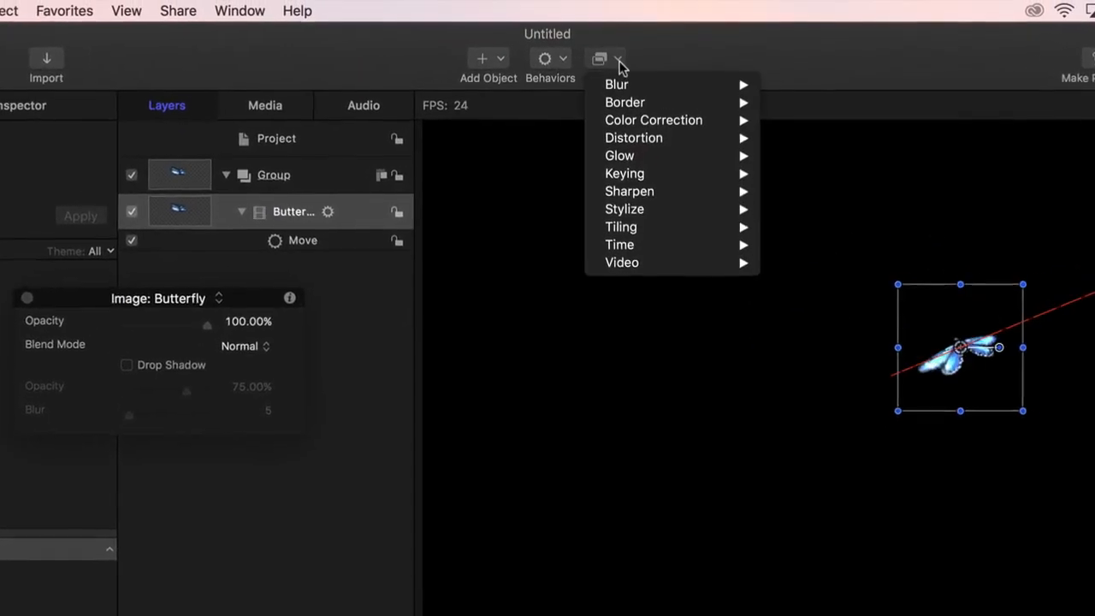
pyautogui.moveTo(667, 157)
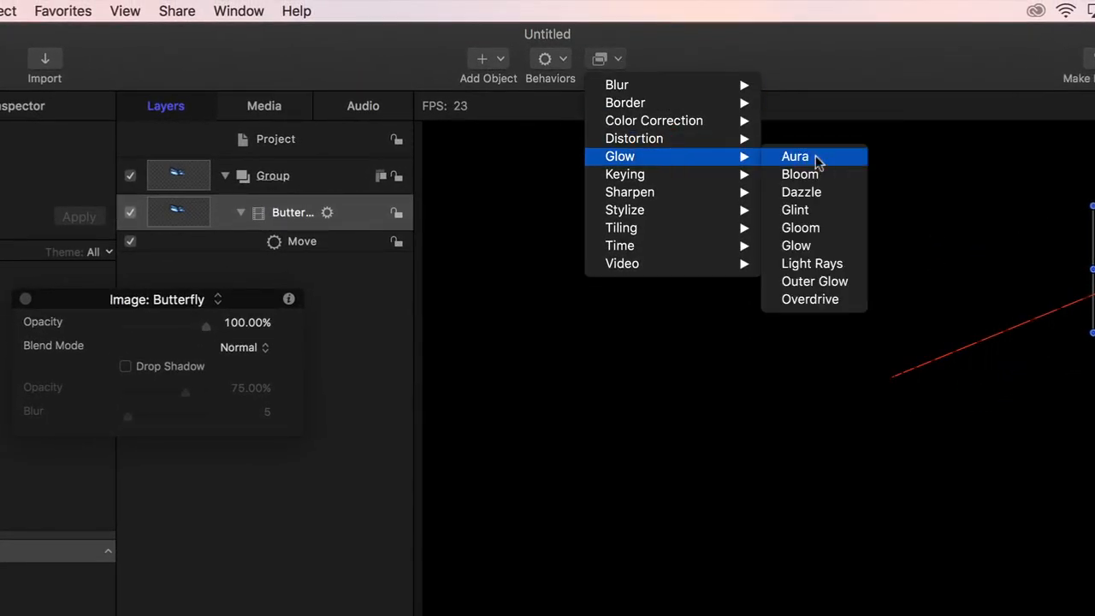
pyautogui.click(826, 192)
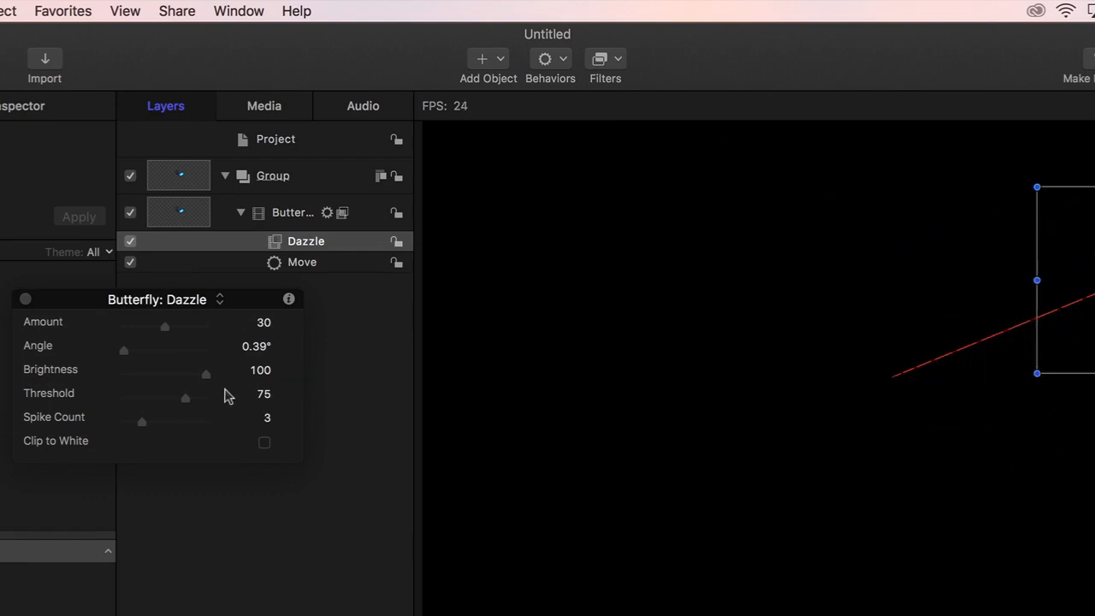
# Set the Dazzle filter's Threshold to 98 and Amount to 19
pyautogui.moveTo(189, 406); pyautogui.dragTo(205, 408)
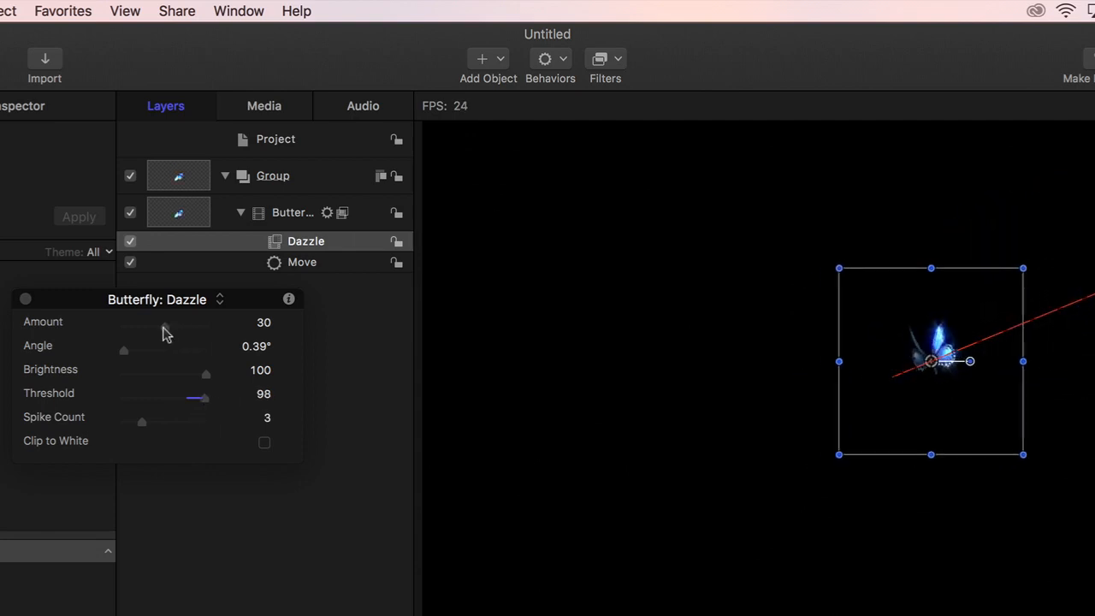
pyautogui.moveTo(164, 328); pyautogui.dragTo(154, 335)
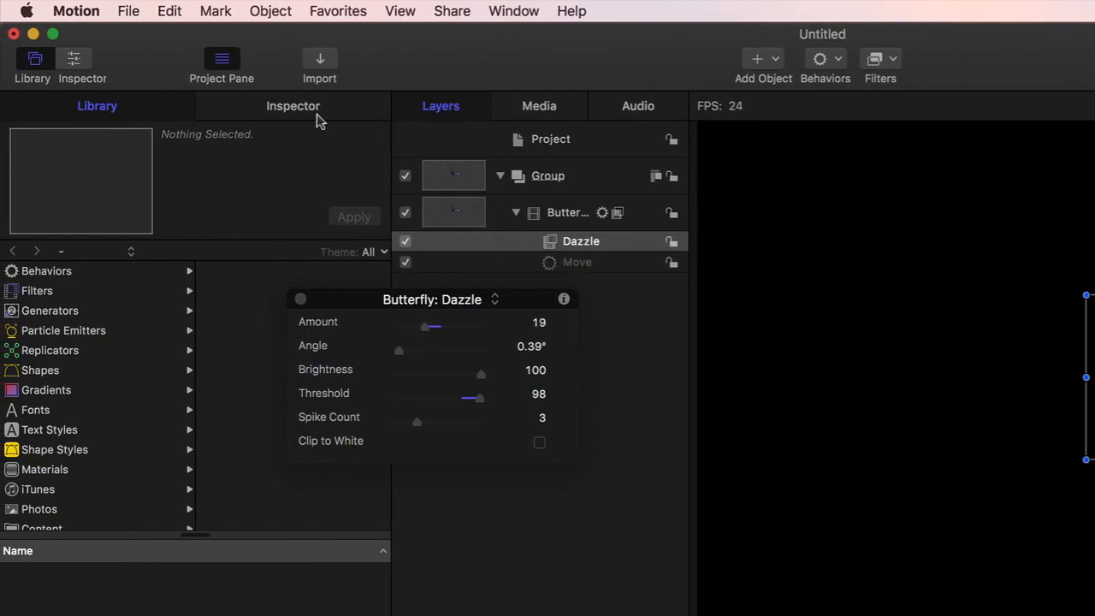
# Examine the Butterfly's properties, behaviors, filters and image settings in the Inspector, keeping the floating parameter window clear of them
pyautogui.click(293, 106)
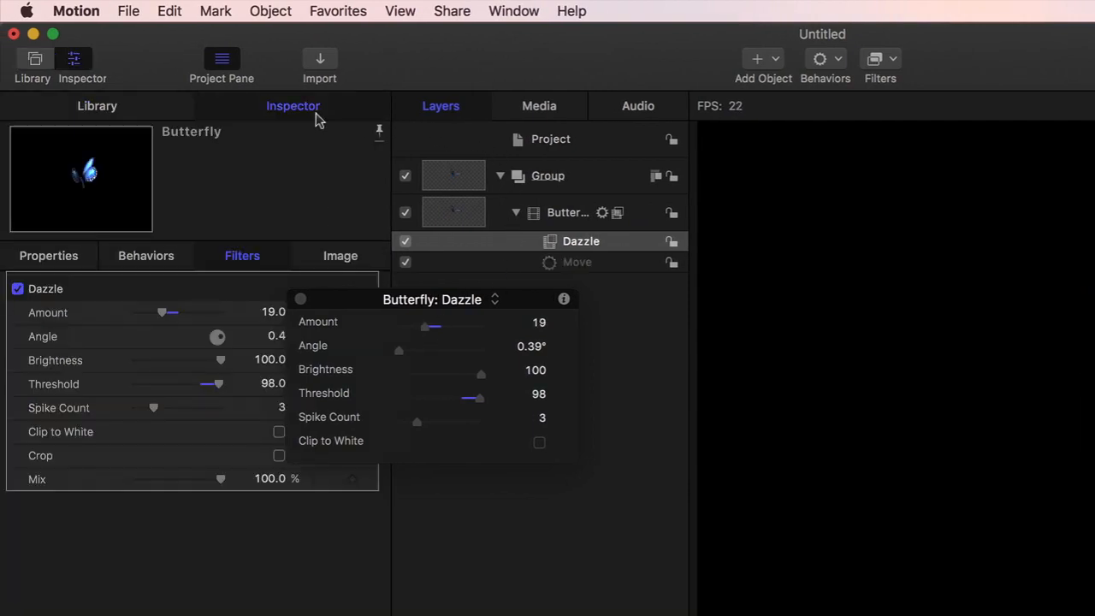
pyautogui.moveTo(375, 301); pyautogui.dragTo(422, 308)
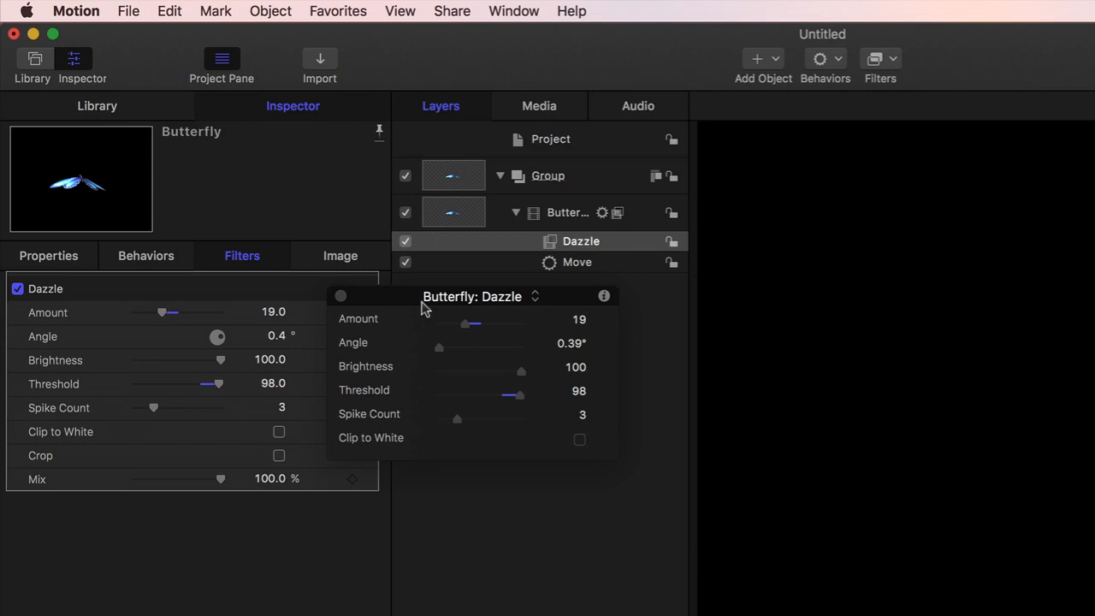
pyautogui.click(54, 261)
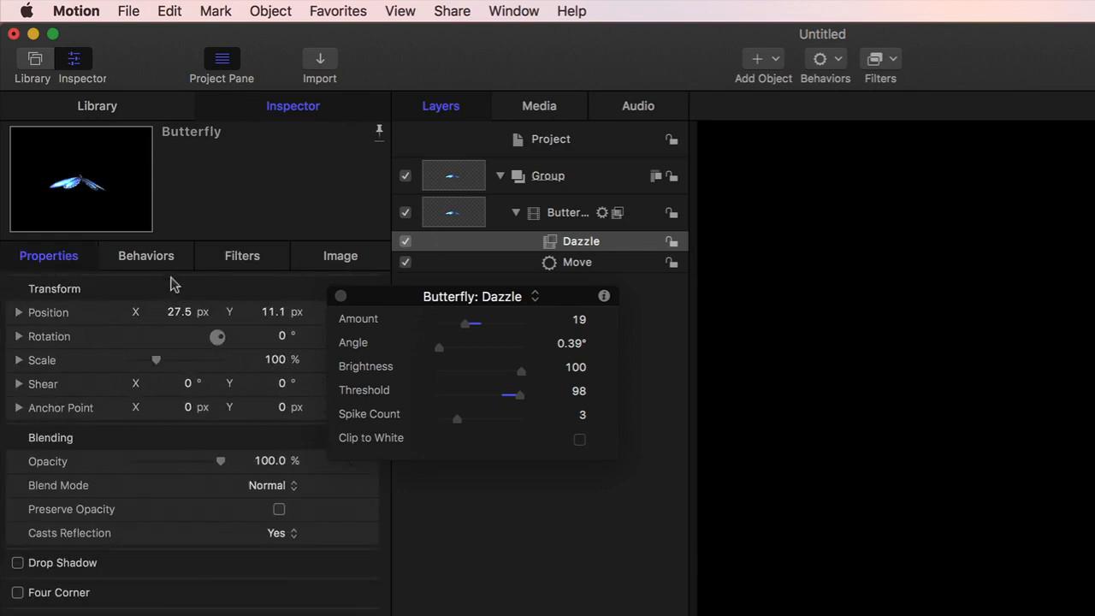
pyautogui.click(146, 256)
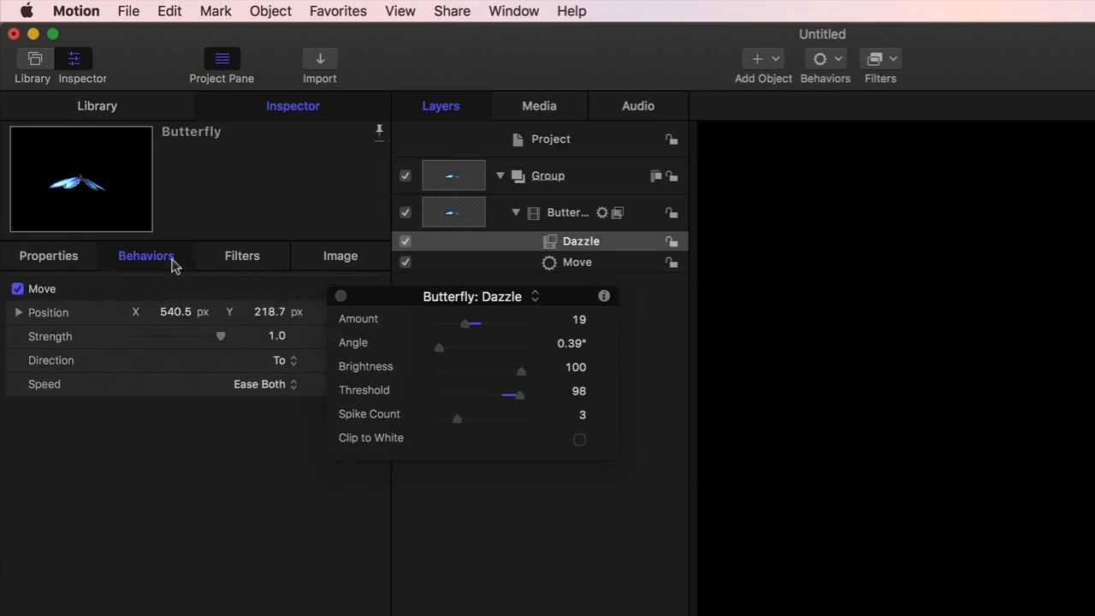
pyautogui.click(248, 258)
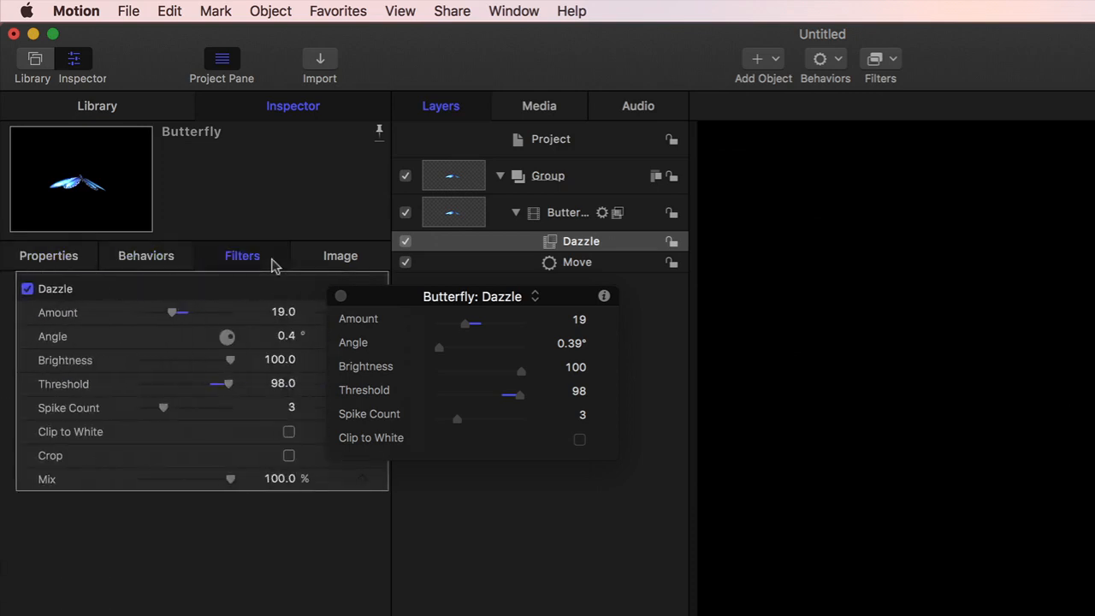
pyautogui.click(359, 261)
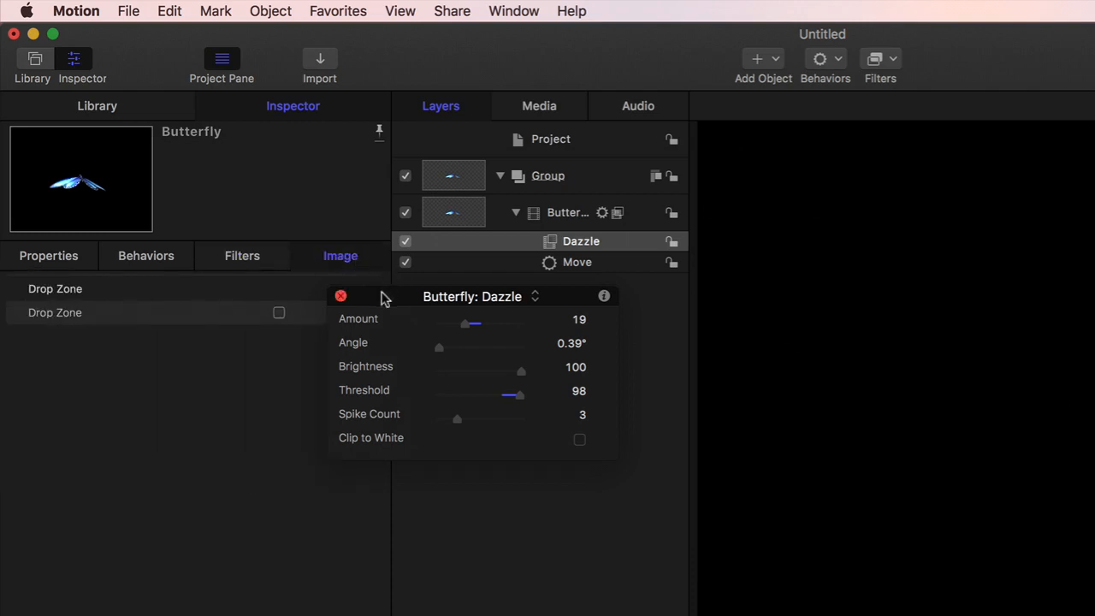
pyautogui.moveTo(382, 297); pyautogui.dragTo(443, 303)
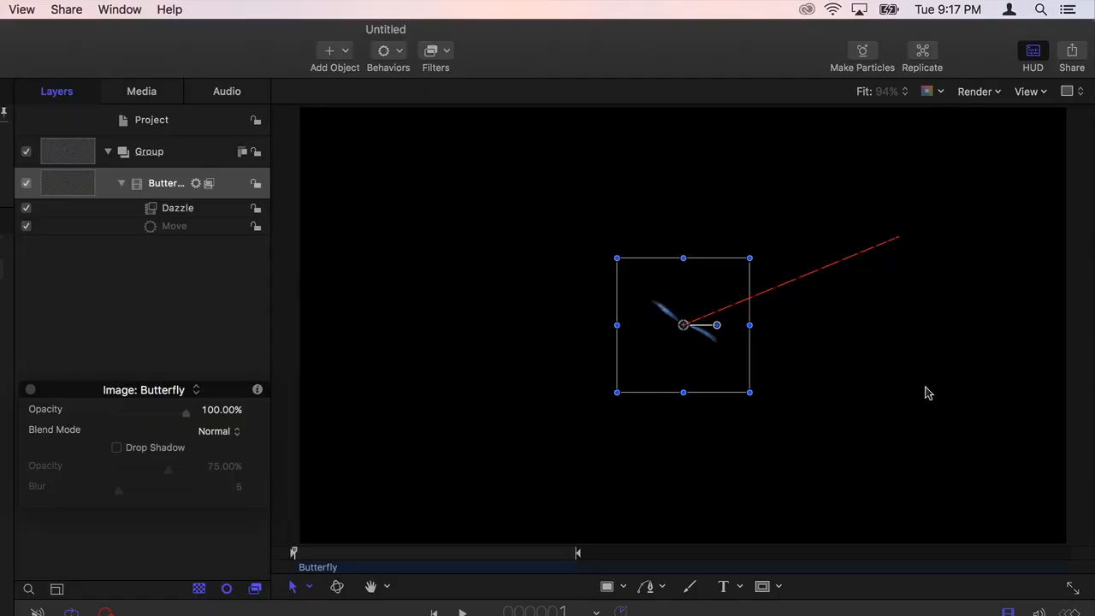
# Duplicate the Butterfly up and to the right in the canvas and delete the copy's Move behavior
pyautogui.moveTo(715, 321); pyautogui.dragTo(963, 243)
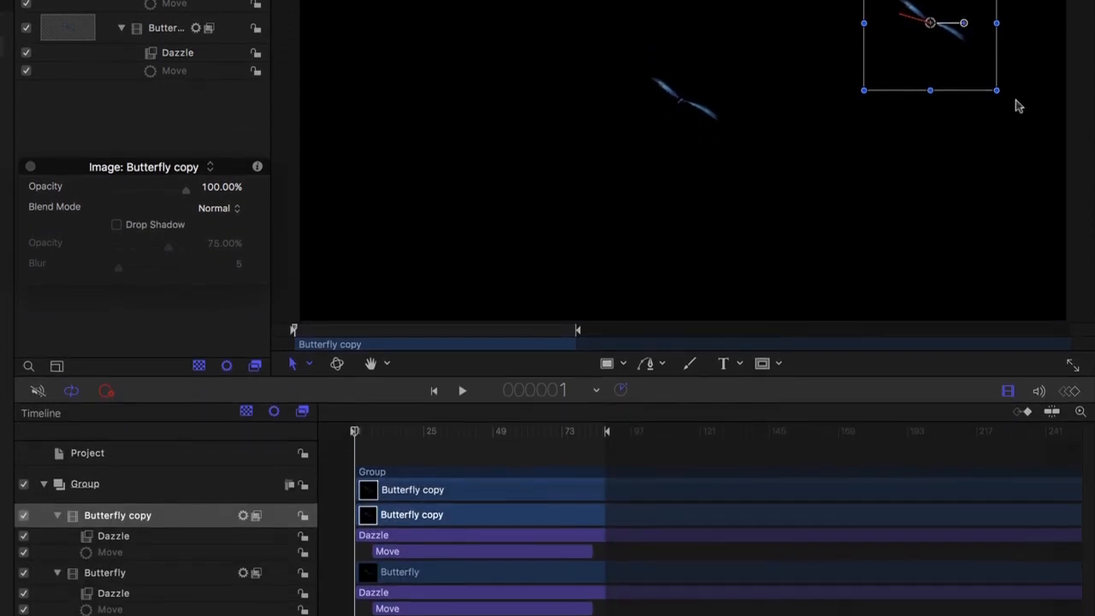
pyautogui.click(540, 545)
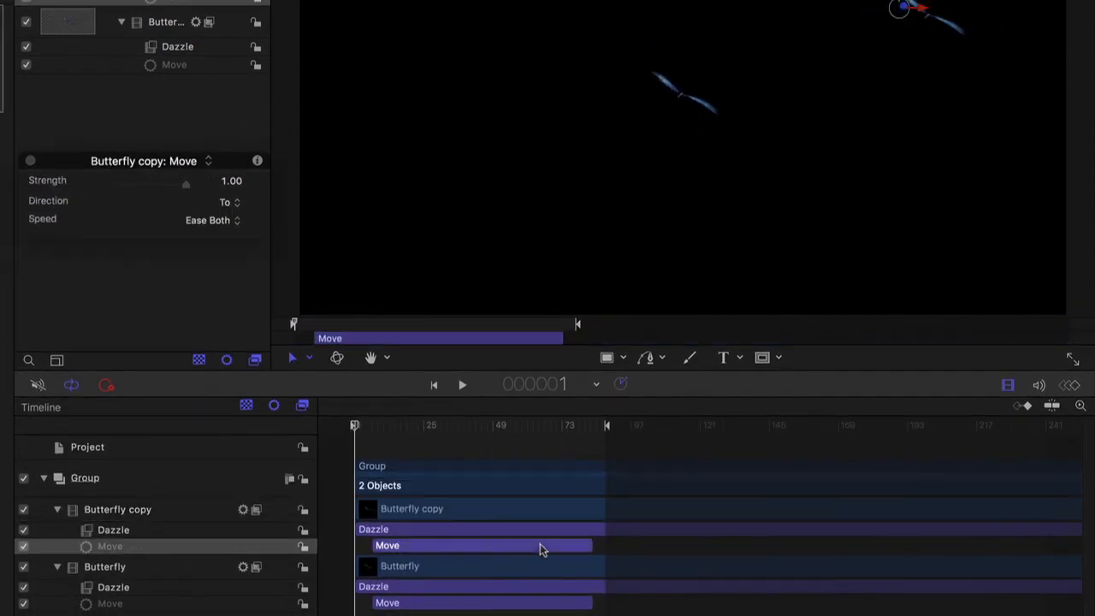
pyautogui.press('Delete')
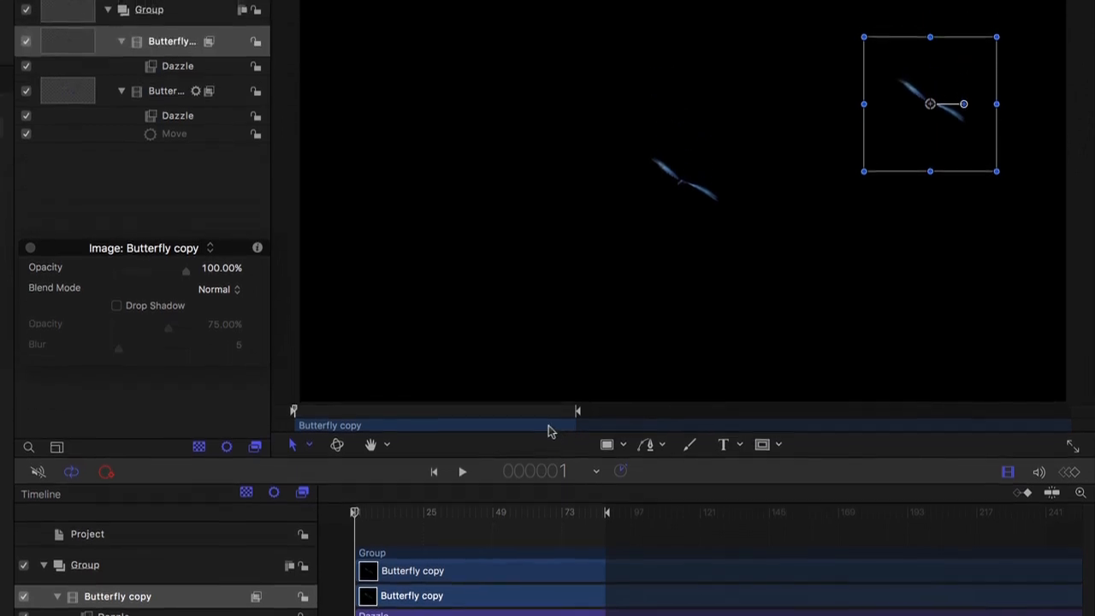
# Shift the Butterfly copy's clip earlier in time so its wing motion differs from the original
pyautogui.moveTo(550, 432); pyautogui.dragTo(461, 433)
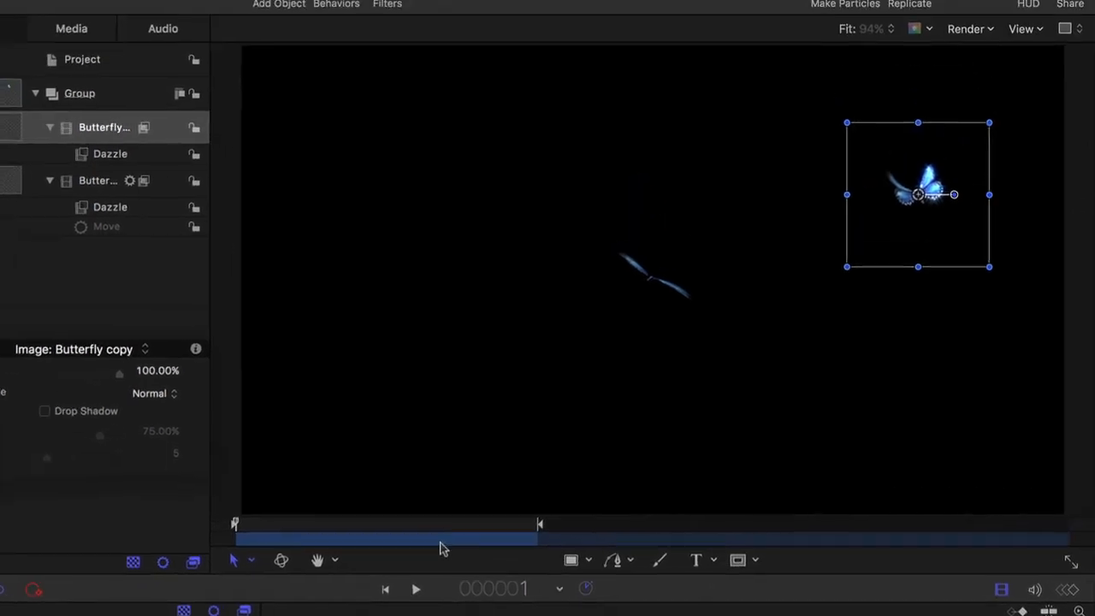
# Apply the Simulations behavior Vortex to the original Butterfly and play the animation
pyautogui.click(652, 336)
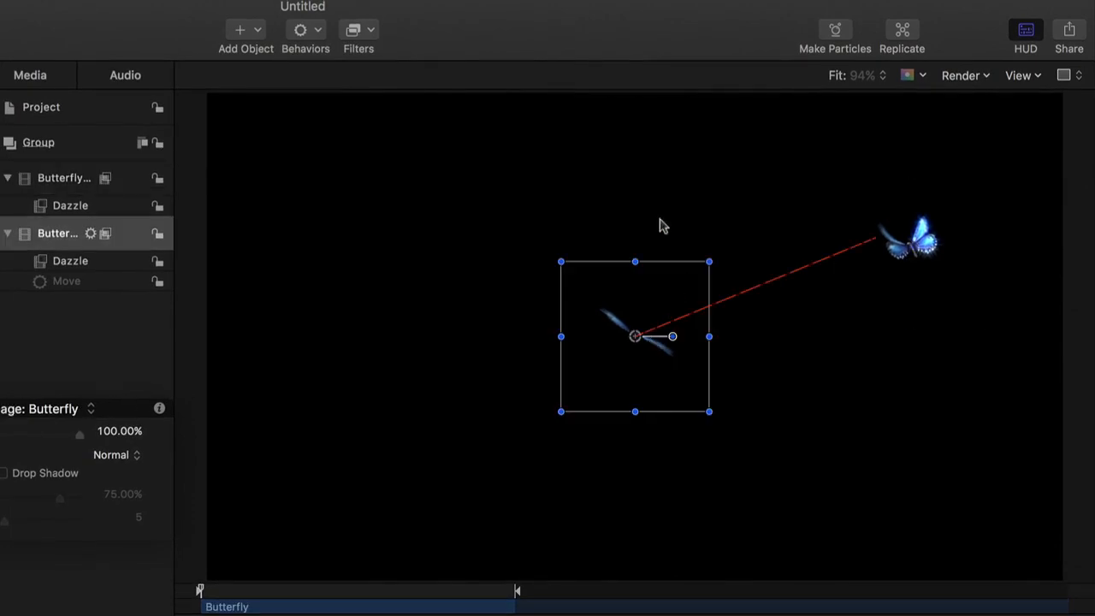
pyautogui.click(317, 39)
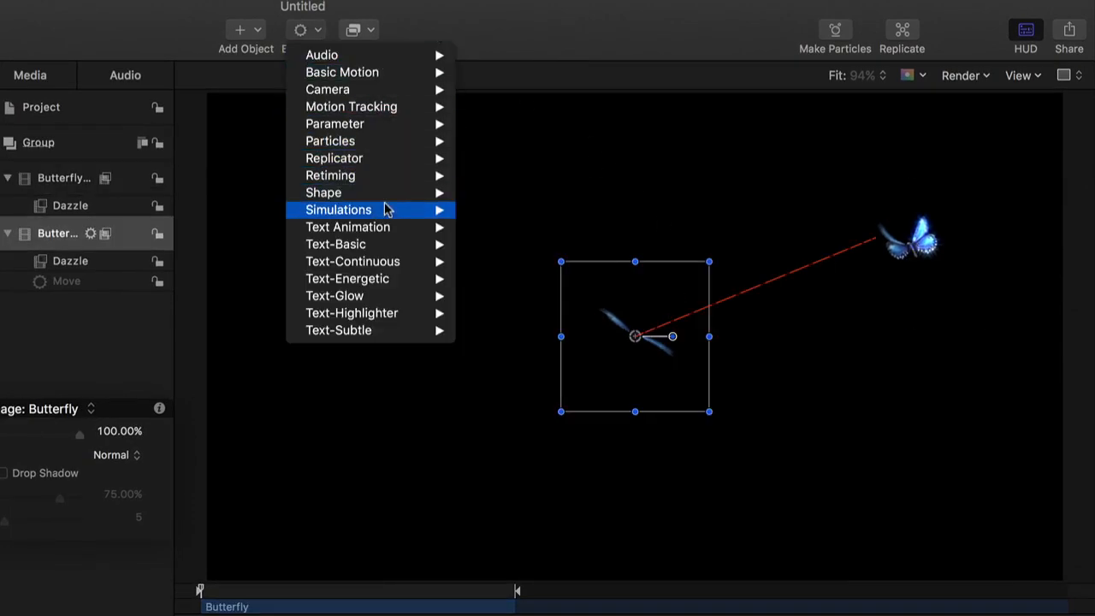
pyautogui.moveTo(384, 210)
pyautogui.click(585, 452)
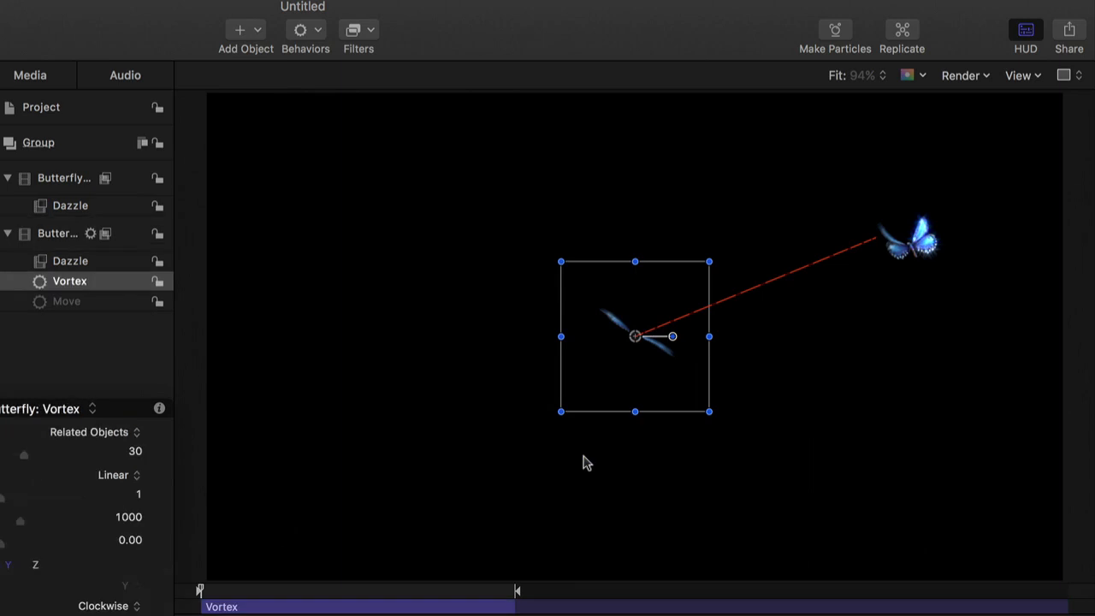
pyautogui.press('space')
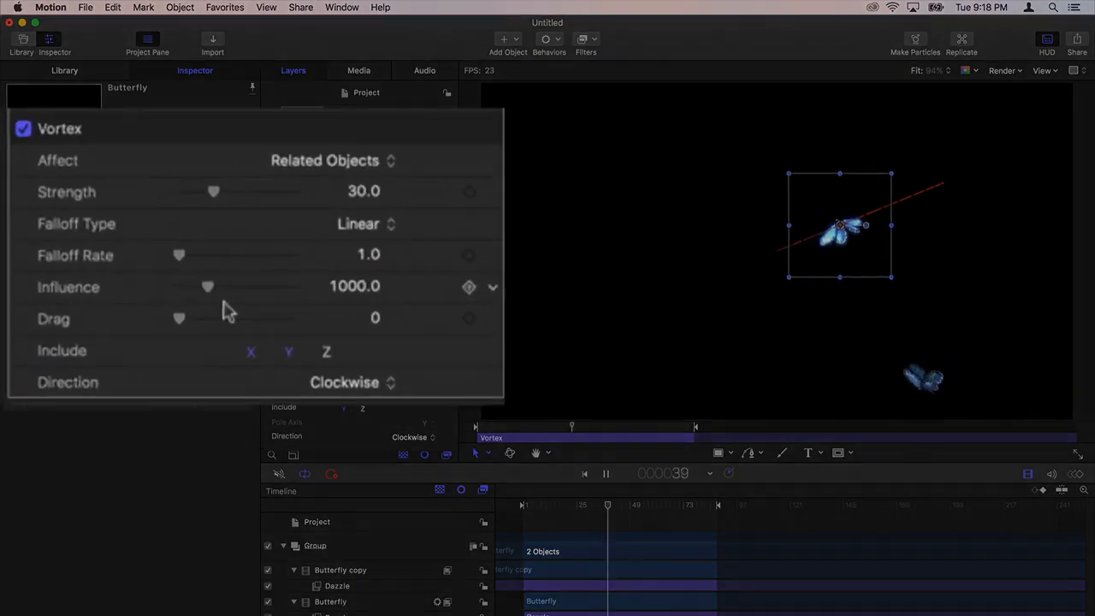
# Set the Vortex behavior's Strength to 100 and Drag to 0.77, and extend the play range's out point to just past frame 169
pyautogui.moveTo(175, 323); pyautogui.dragTo(189, 324)
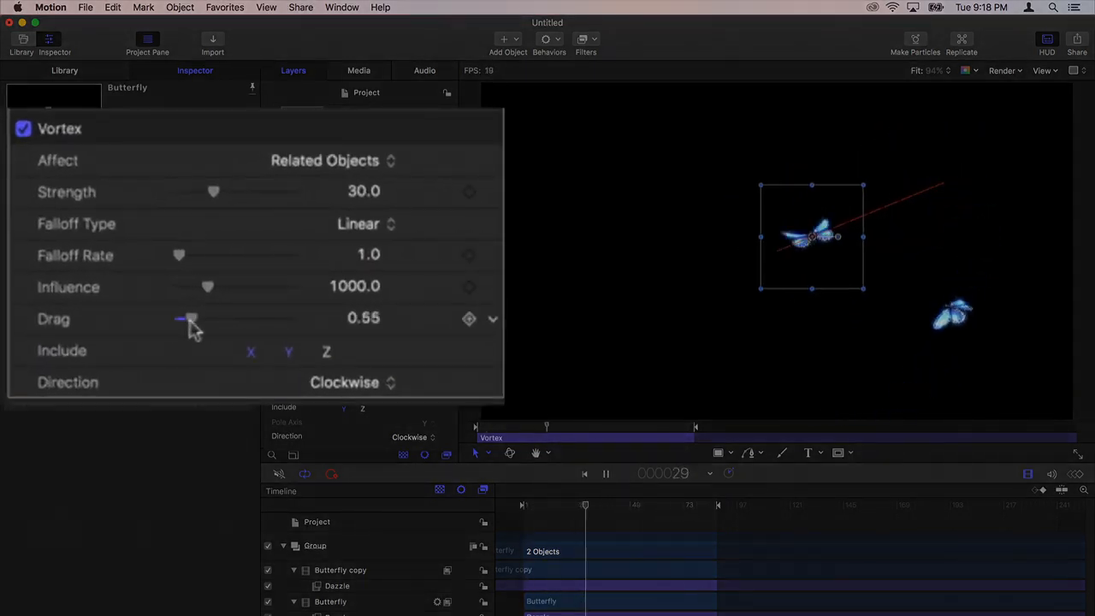
pyautogui.moveTo(95, 288); pyautogui.dragTo(97, 288)
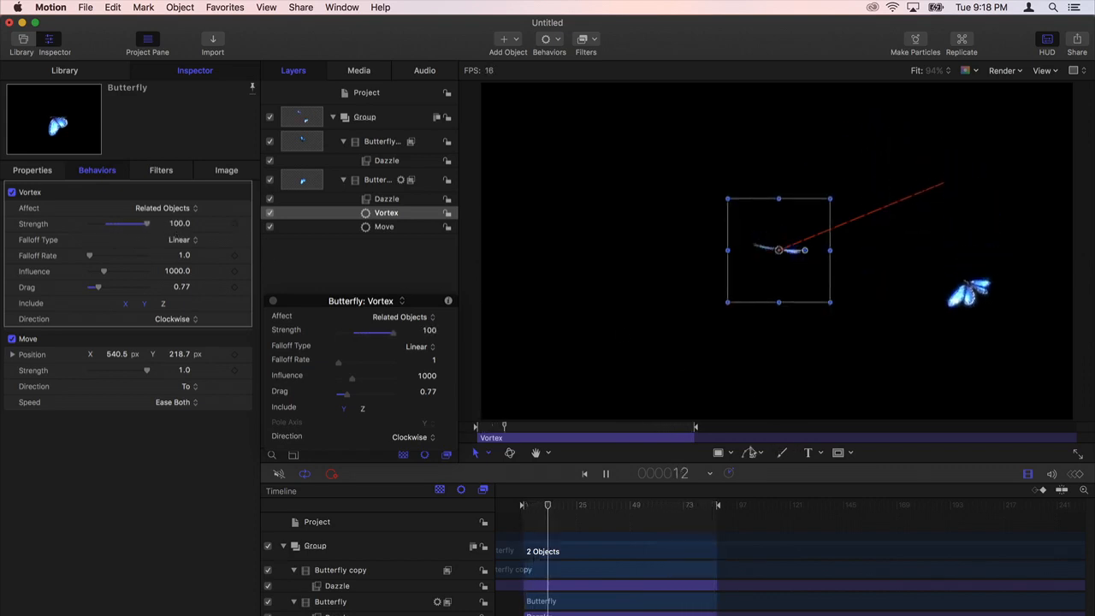
pyautogui.moveTo(699, 430); pyautogui.dragTo(913, 445)
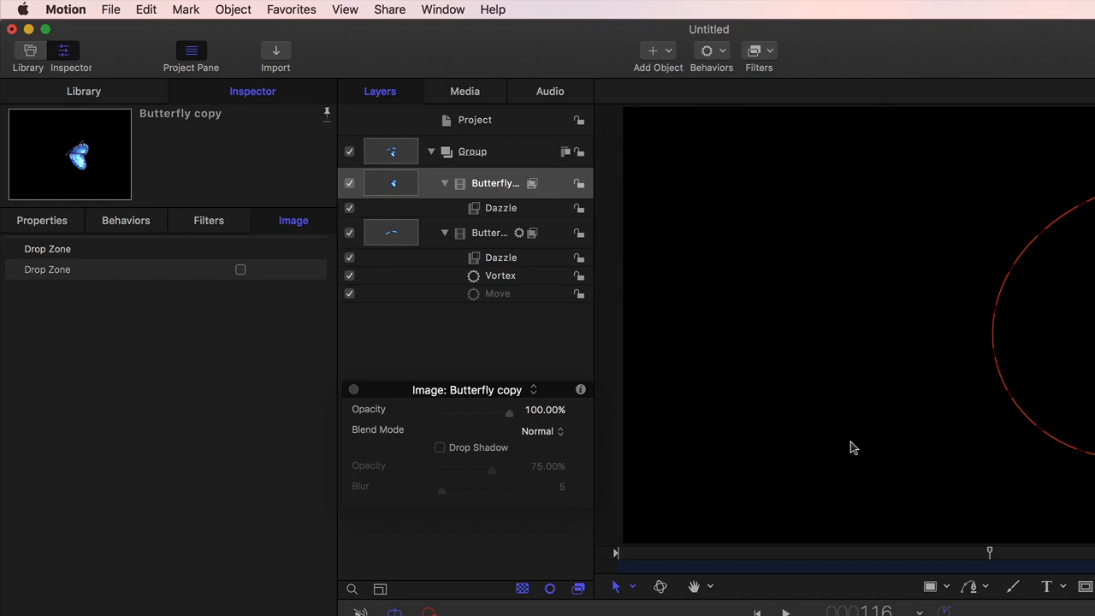
# Examine Butterfly.mov's media settings, including the alpha type, pixel aspect ratio and frame rate options, and view the project's audio list
pyautogui.click(485, 89)
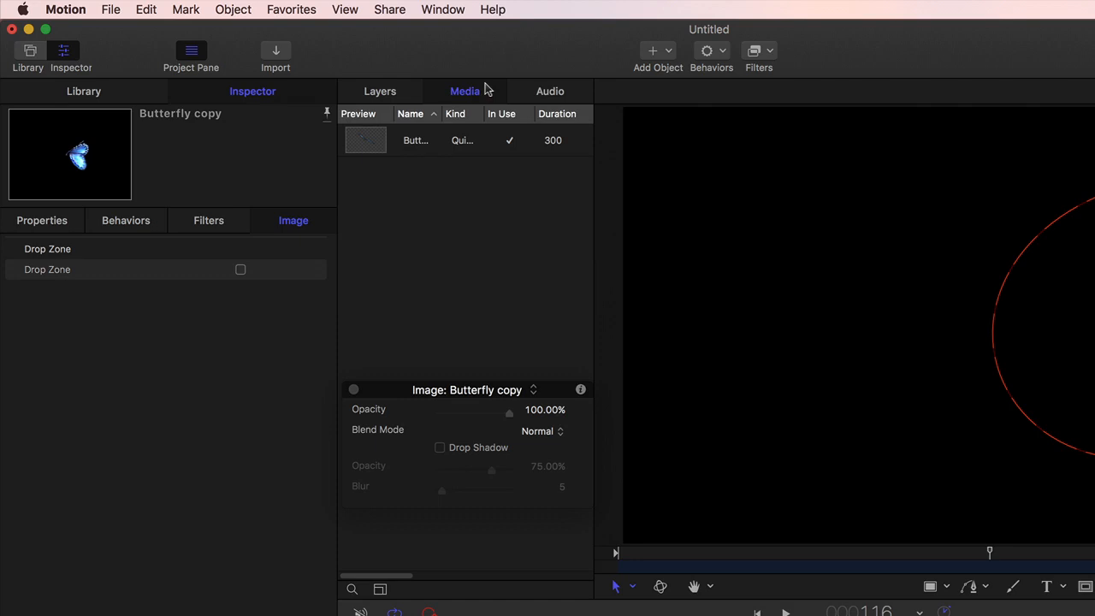
pyautogui.click(418, 149)
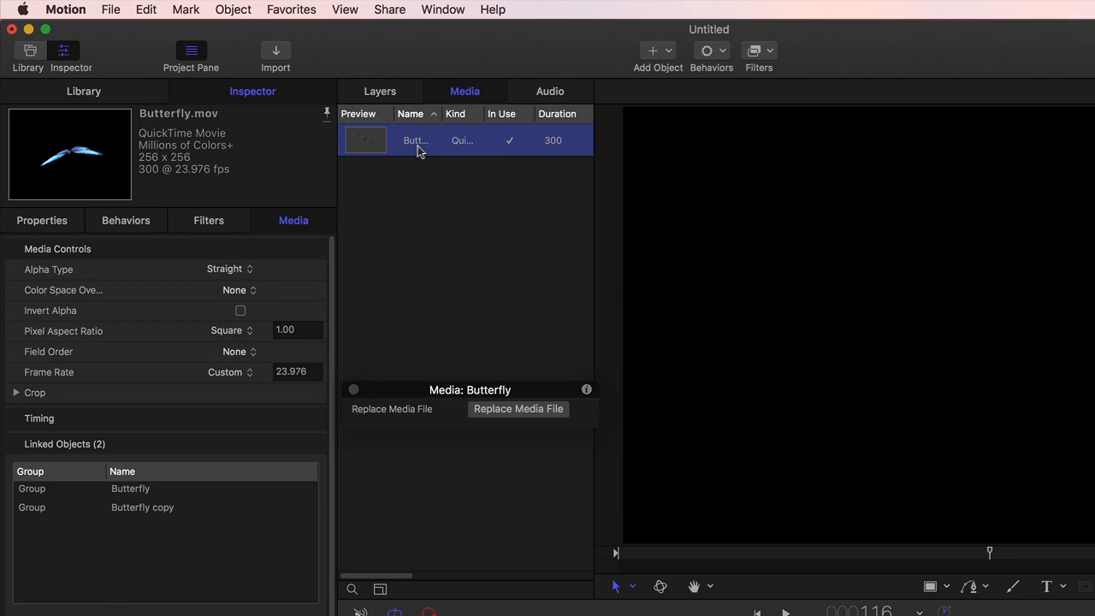
pyautogui.click(246, 269)
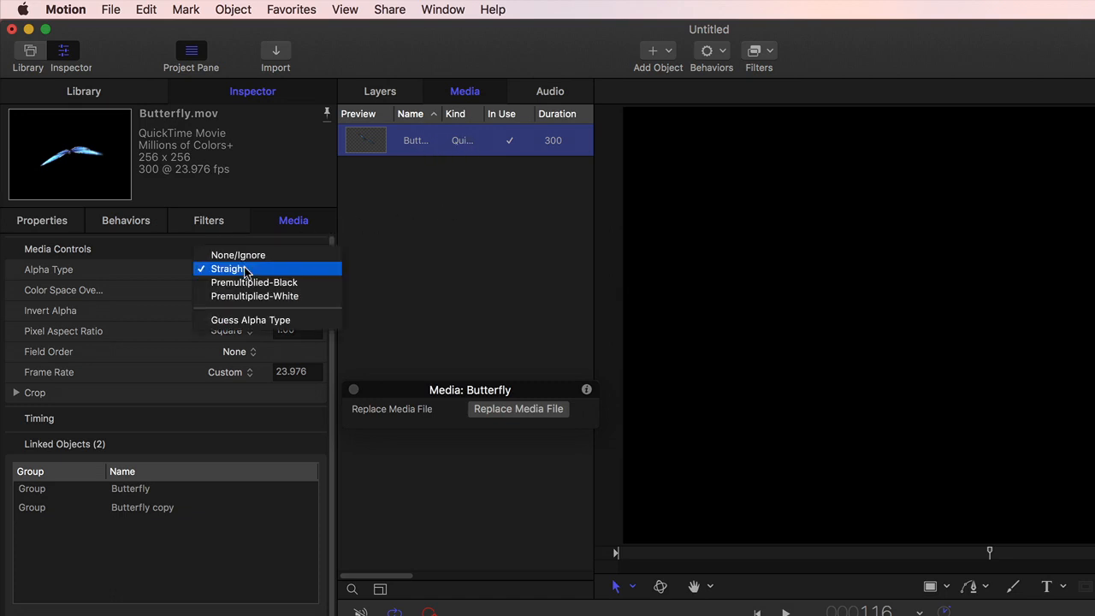
pyautogui.click(245, 271)
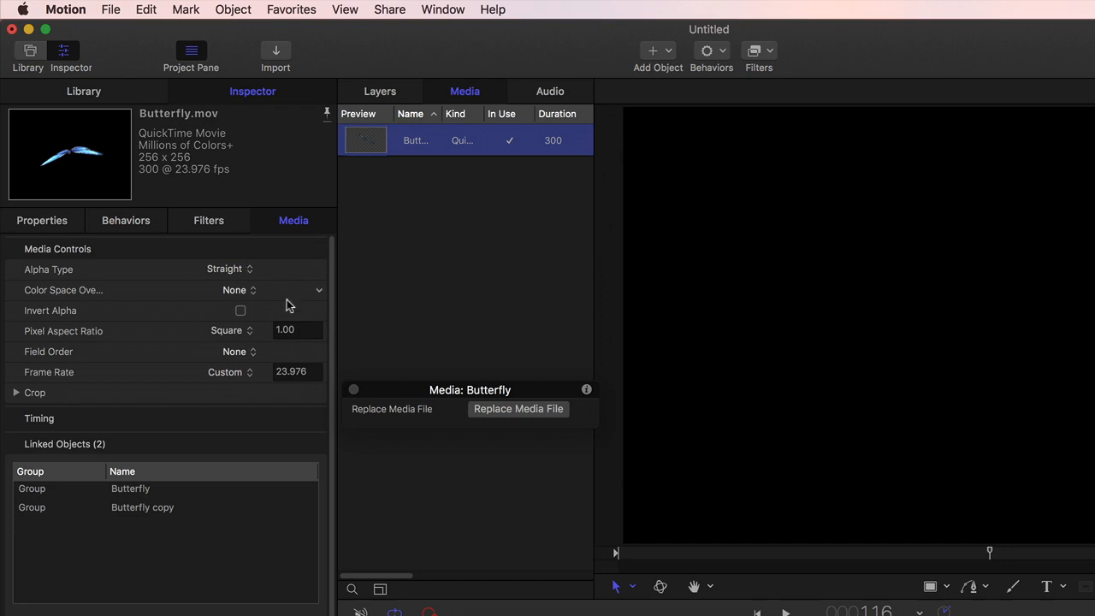
pyautogui.click(253, 335)
pyautogui.click(253, 334)
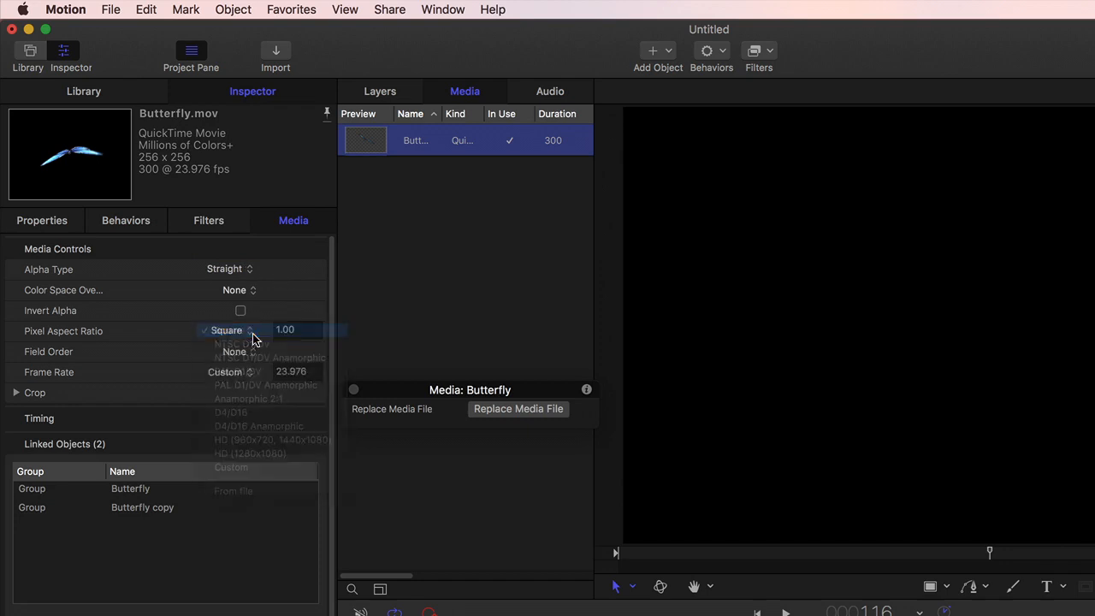
pyautogui.click(253, 373)
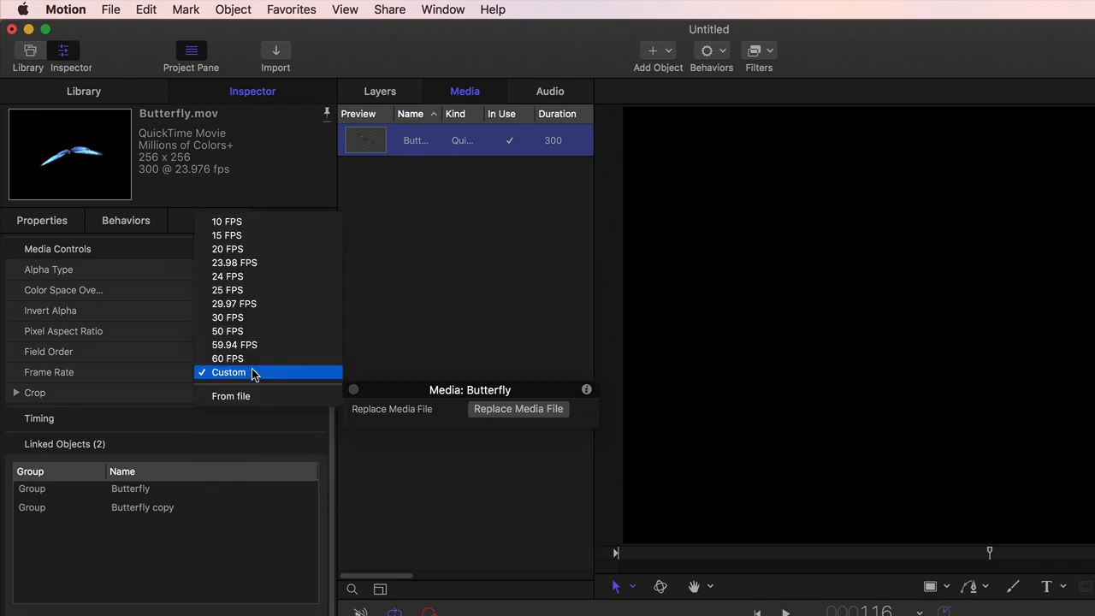
pyautogui.click(253, 373)
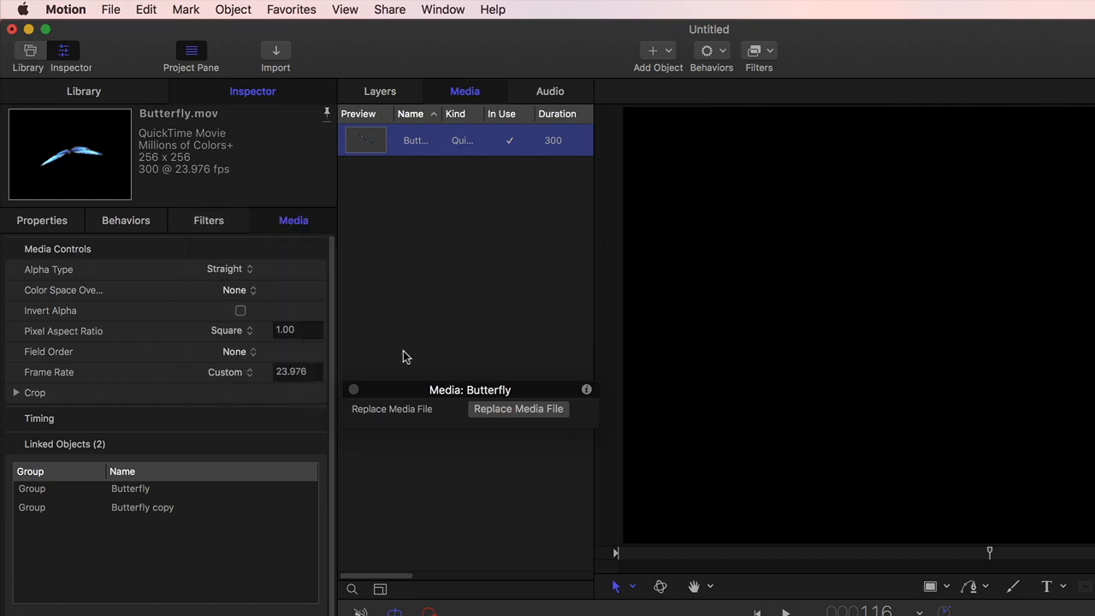
pyautogui.click(544, 87)
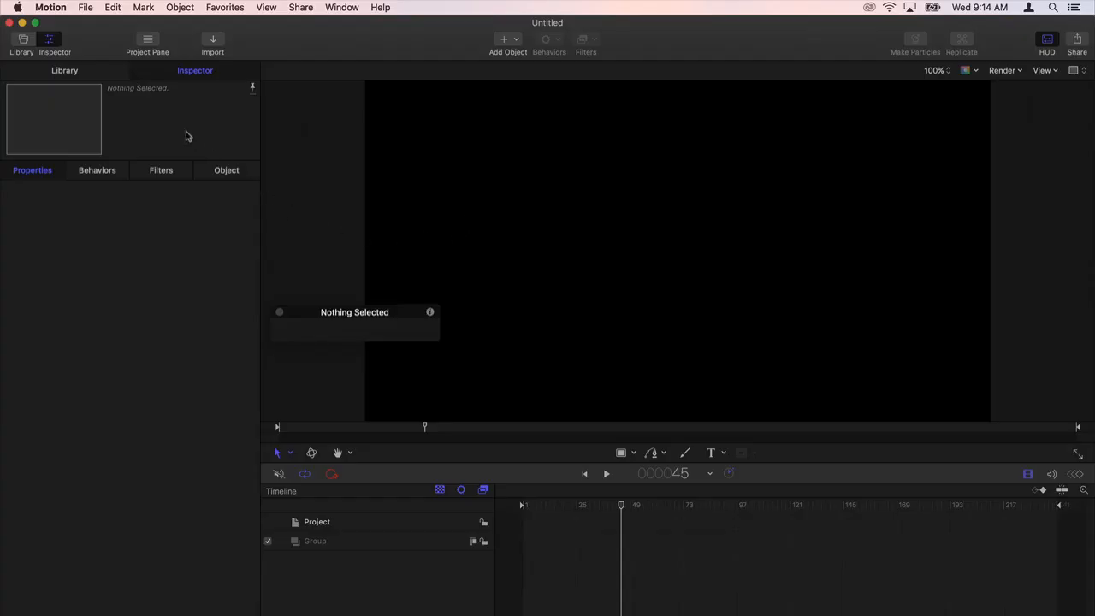
# Browse the Library's Image Generators and preview Caustics, Cellular, Checkerboard and Clouds
pyautogui.click(114, 77)
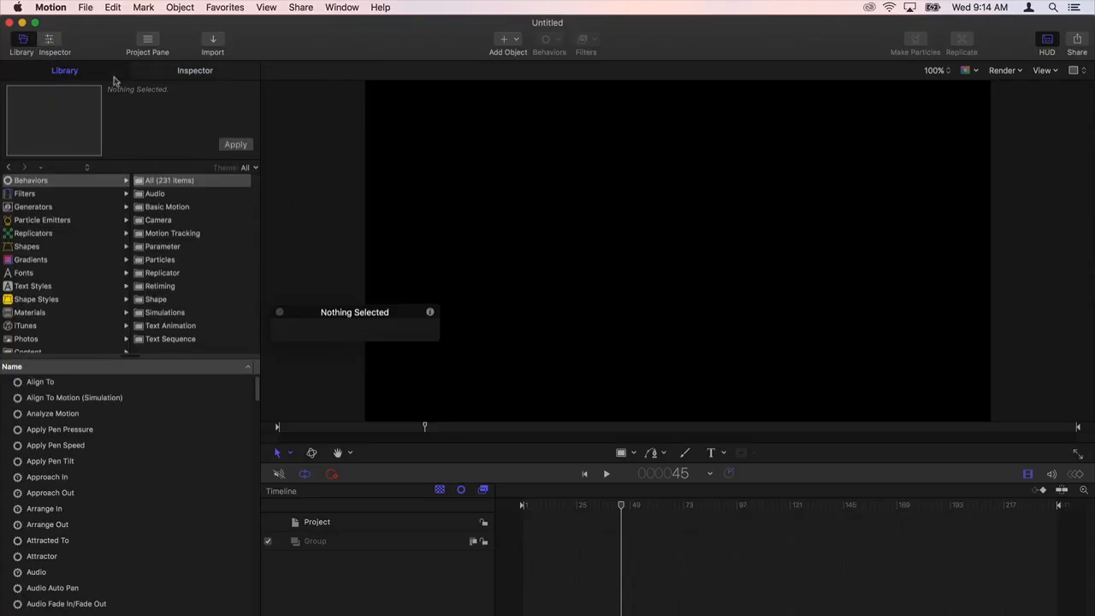
pyautogui.click(64, 208)
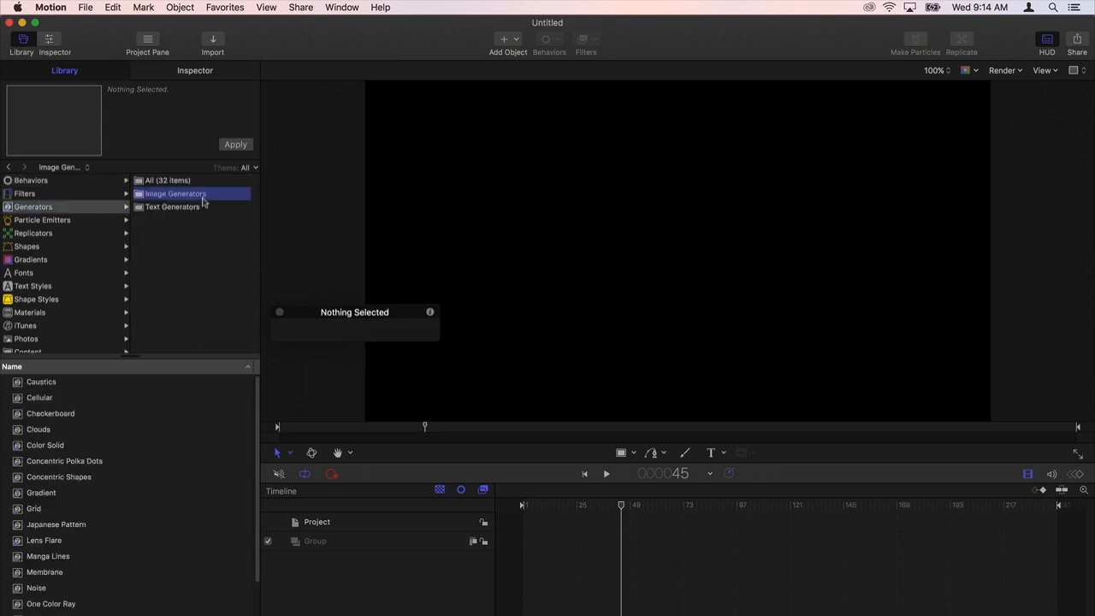
pyautogui.click(51, 390)
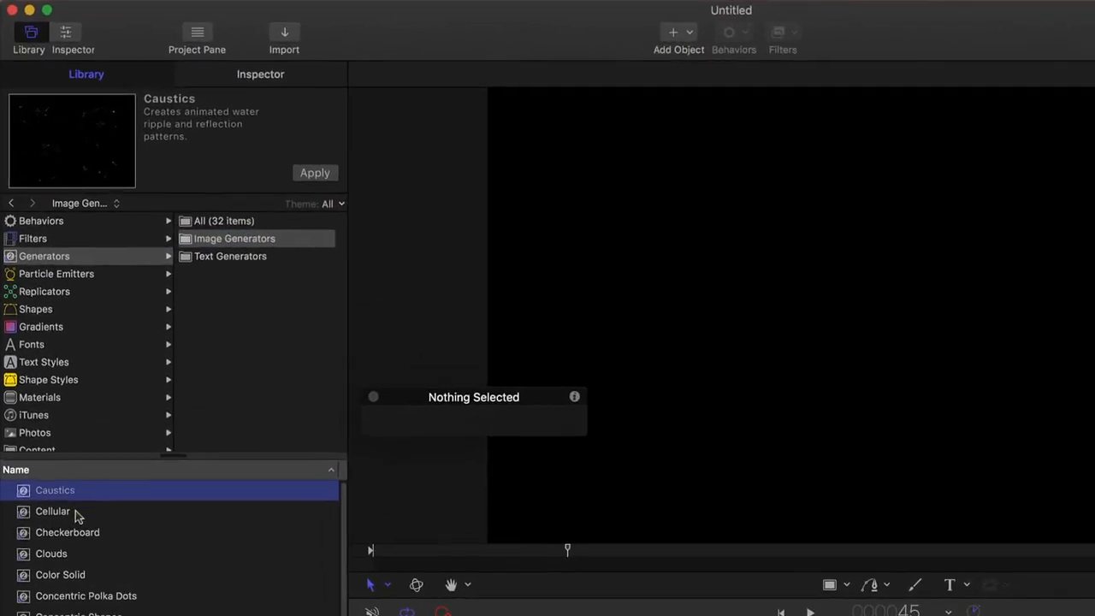
pyautogui.click(51, 399)
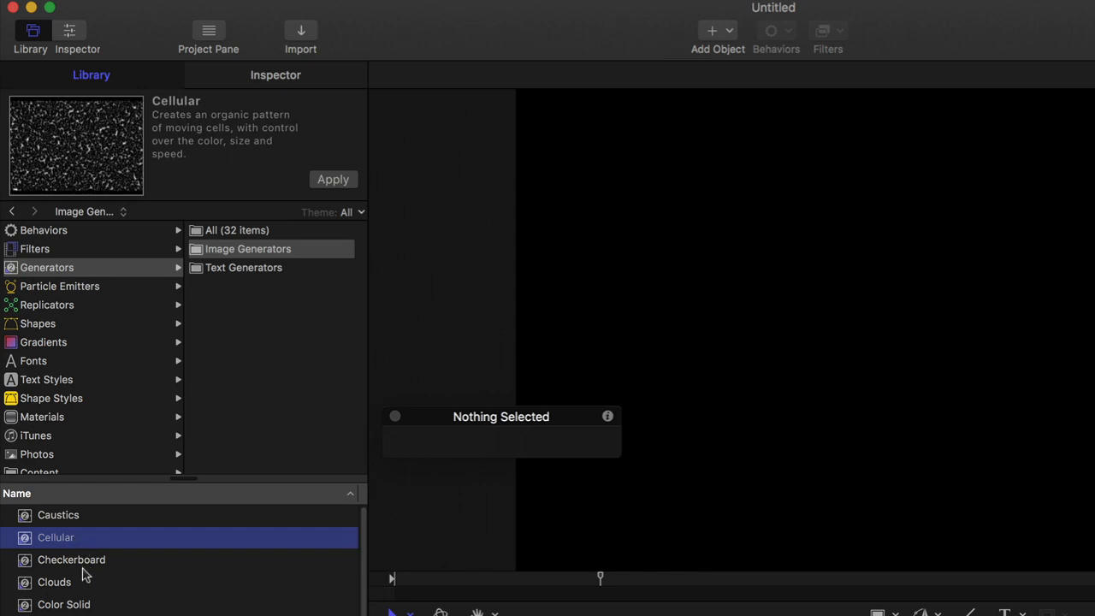
pyautogui.click(83, 568)
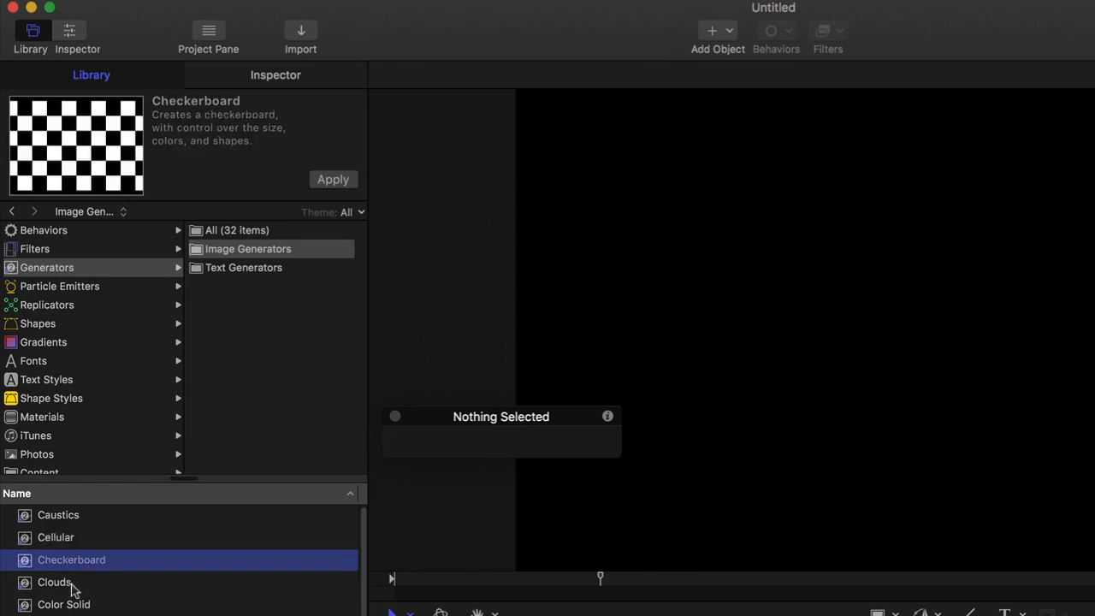
pyautogui.click(66, 590)
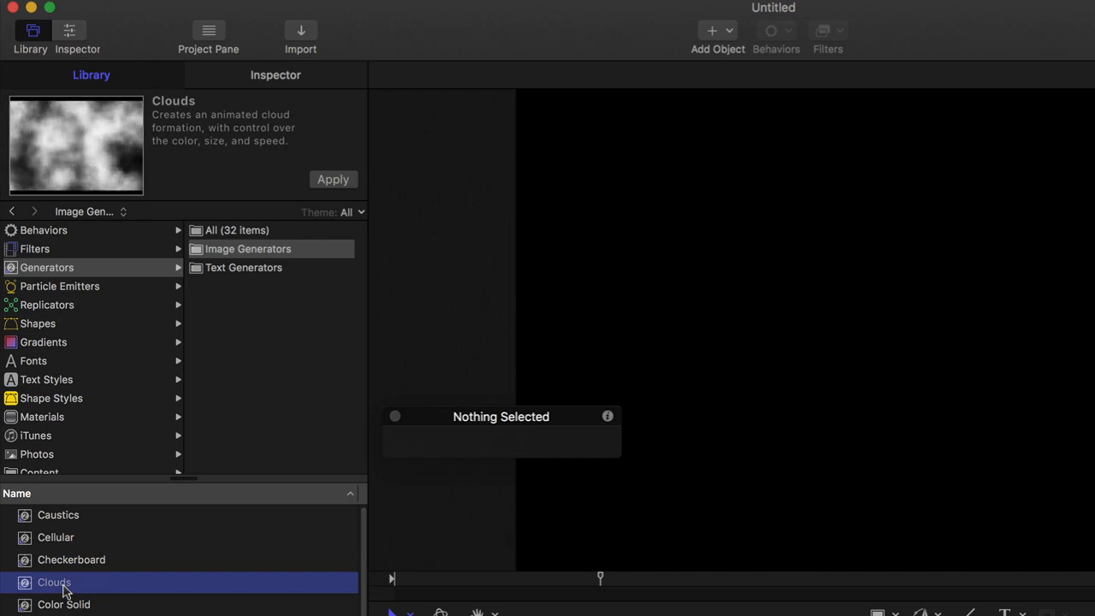
pyautogui.click(81, 522)
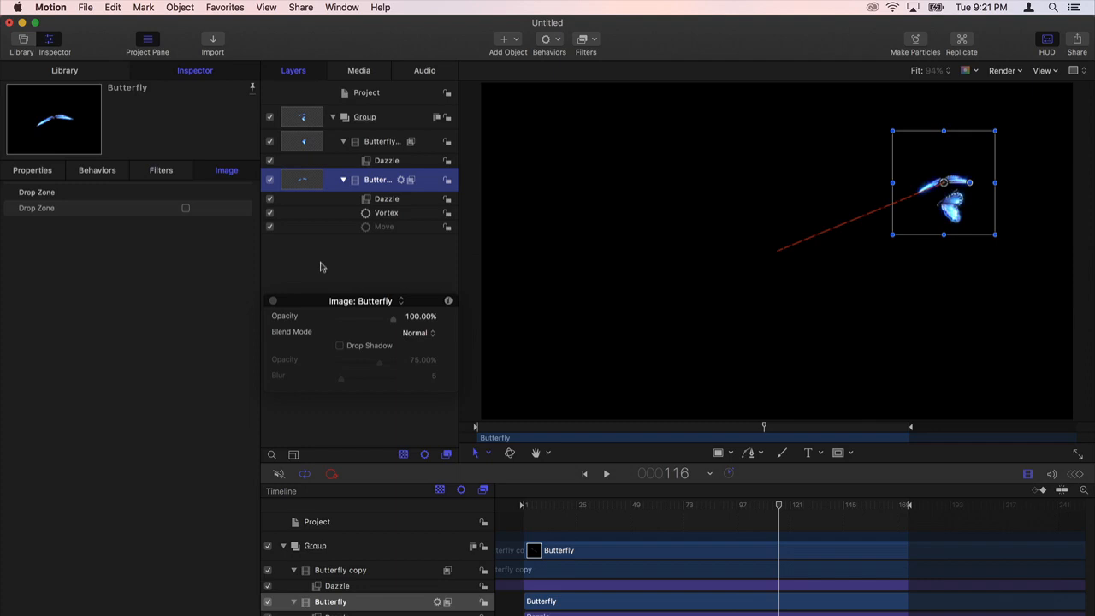
# View the Butterfly layer's Properties, Behaviors, Filters and Image settings in the Inspector one after another
pyautogui.press('F1')
pyautogui.press('F2')
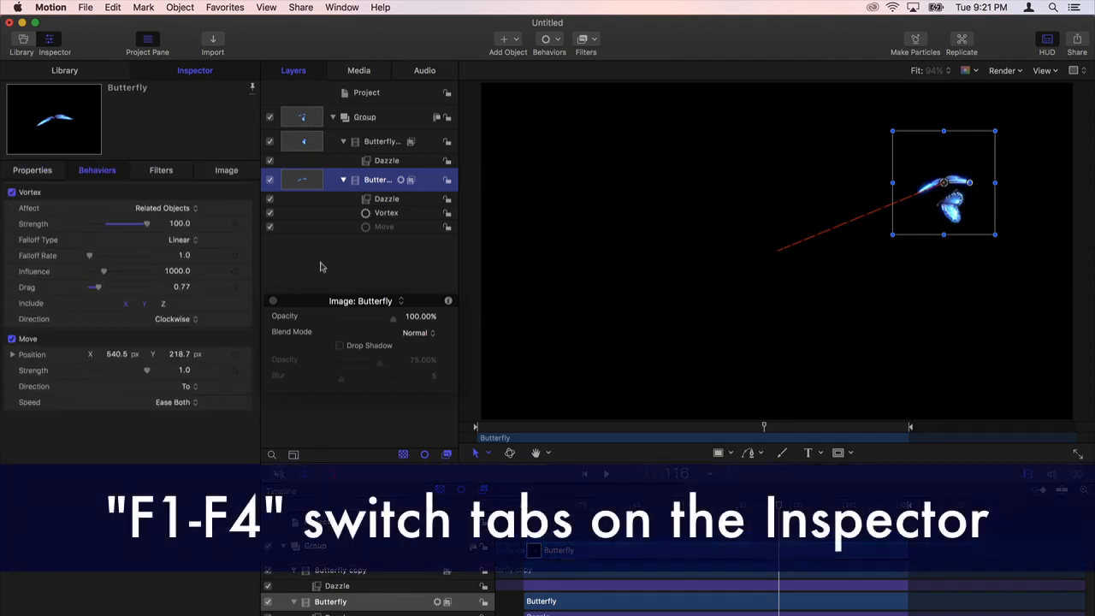
pyautogui.press('F3')
pyautogui.press('F4')
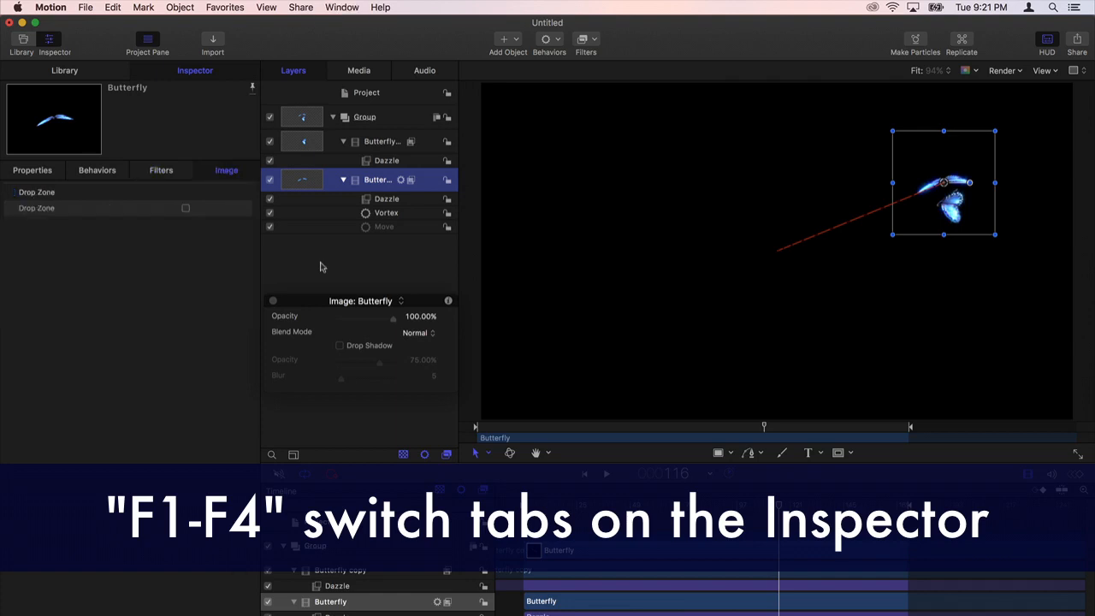
# Toggle the Project pane, Timeline, full-screen player view and Background Task List, returning each to its original state
pyautogui.press('F5')
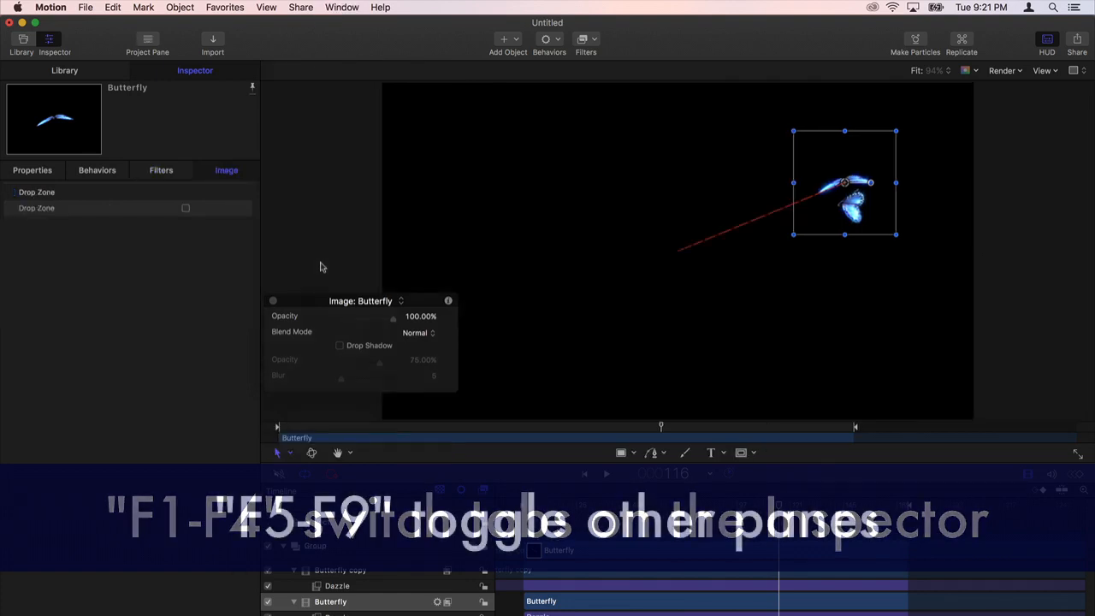
pyautogui.press('F5')
pyautogui.press('F6')
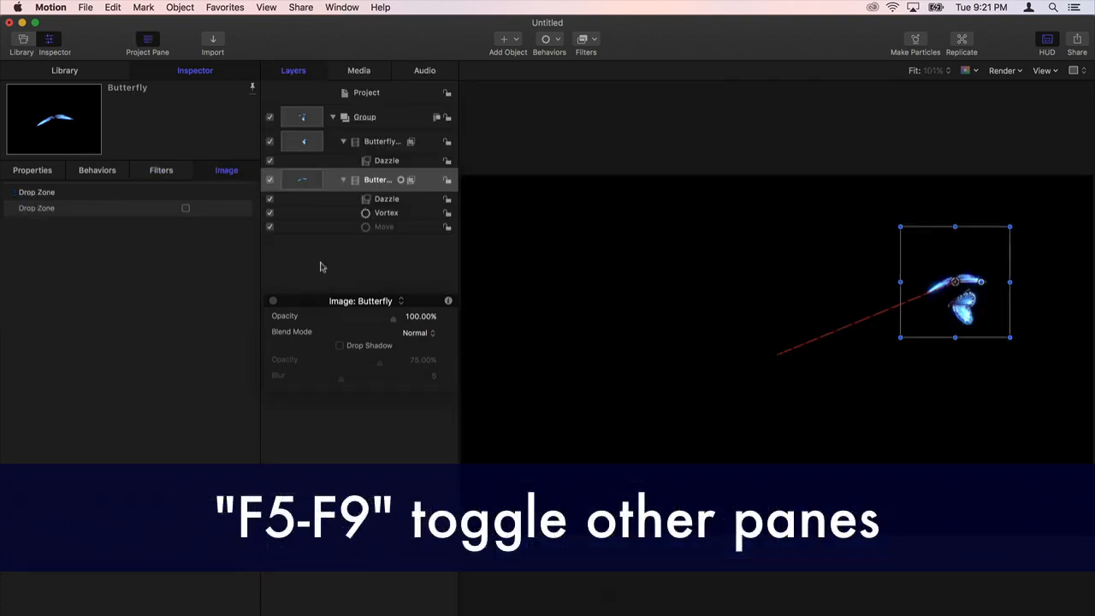
pyautogui.press('F6')
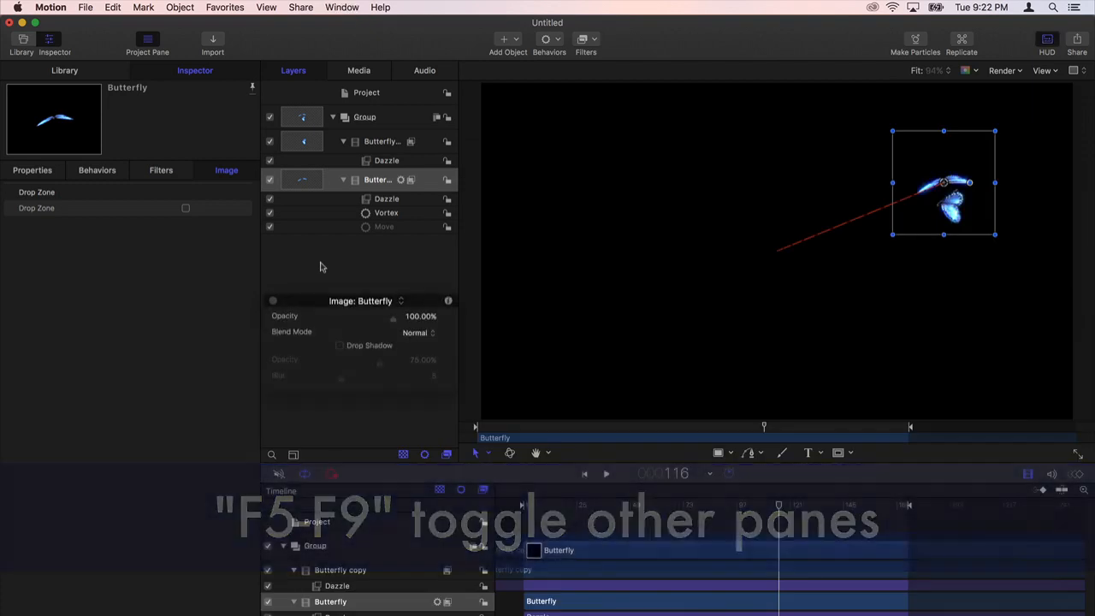
pyautogui.press('F8')
pyautogui.press('F8')
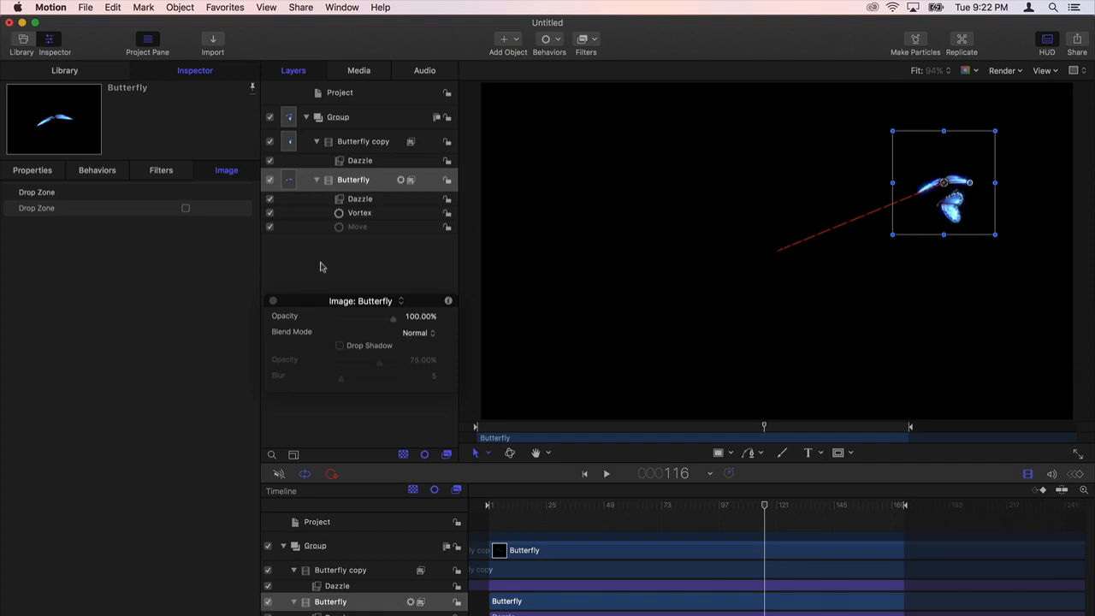
pyautogui.press('super+9')
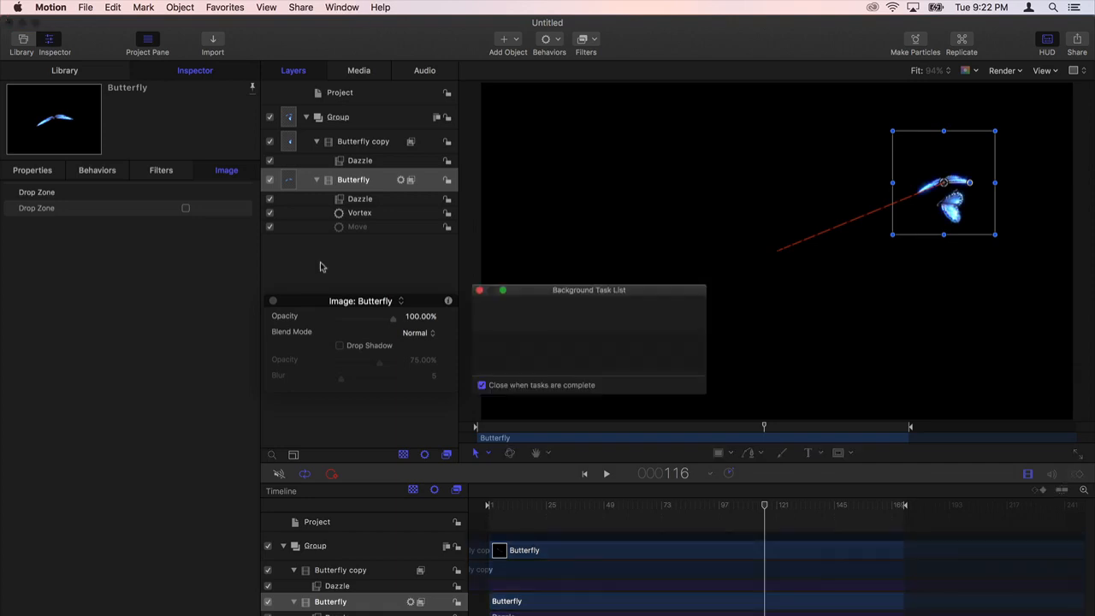
pyautogui.press('super+9')
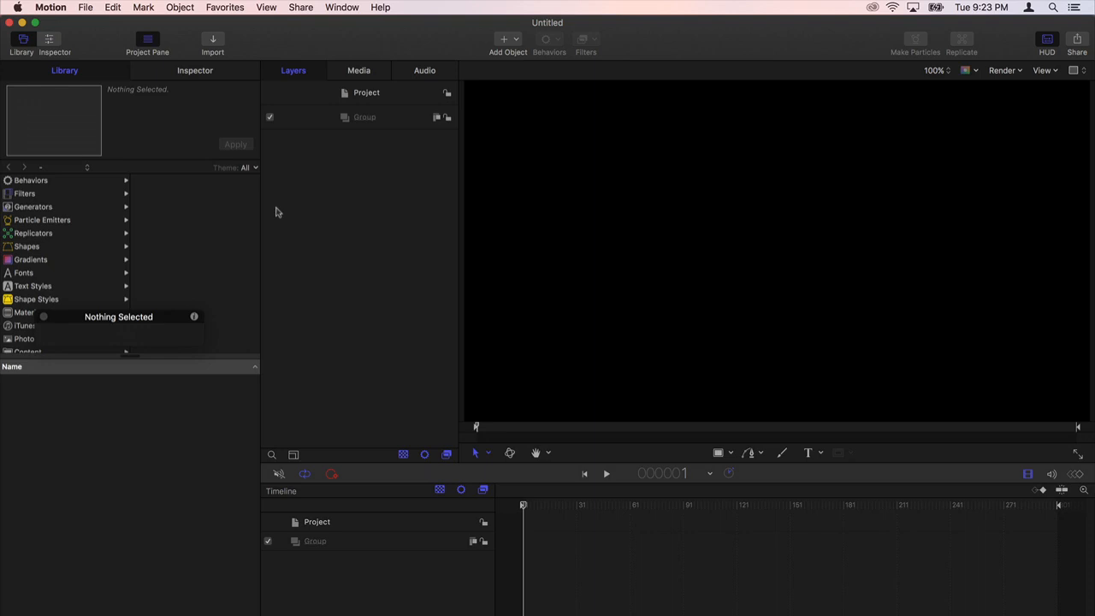
# Create a new blank Motion Project with the Broadcast HD 1080 preset at 23.98 fps - NTSC
pyautogui.click(86, 11)
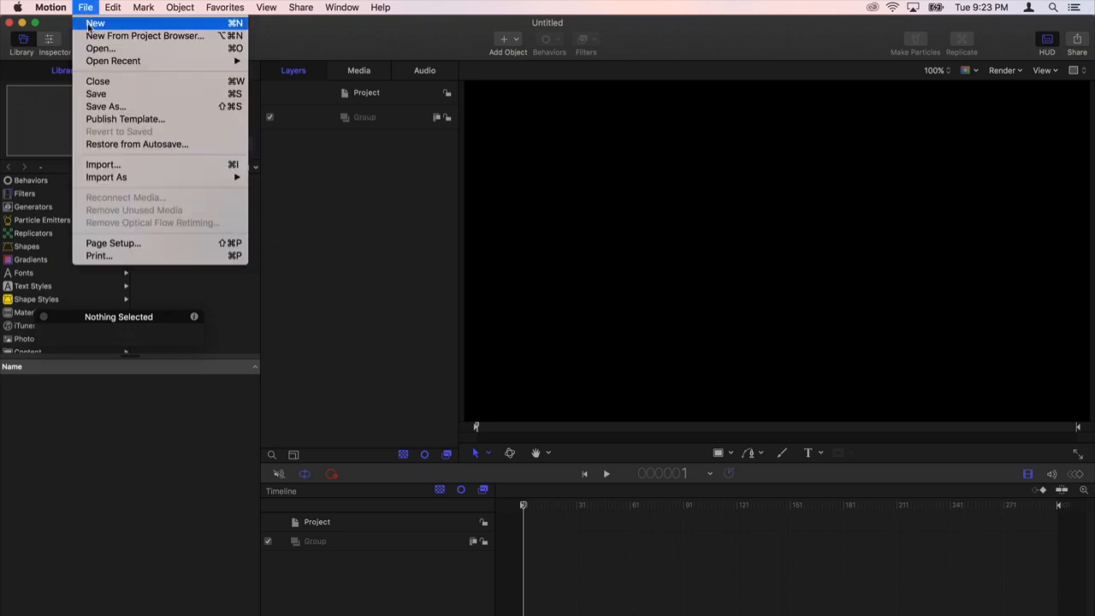
pyautogui.click(91, 24)
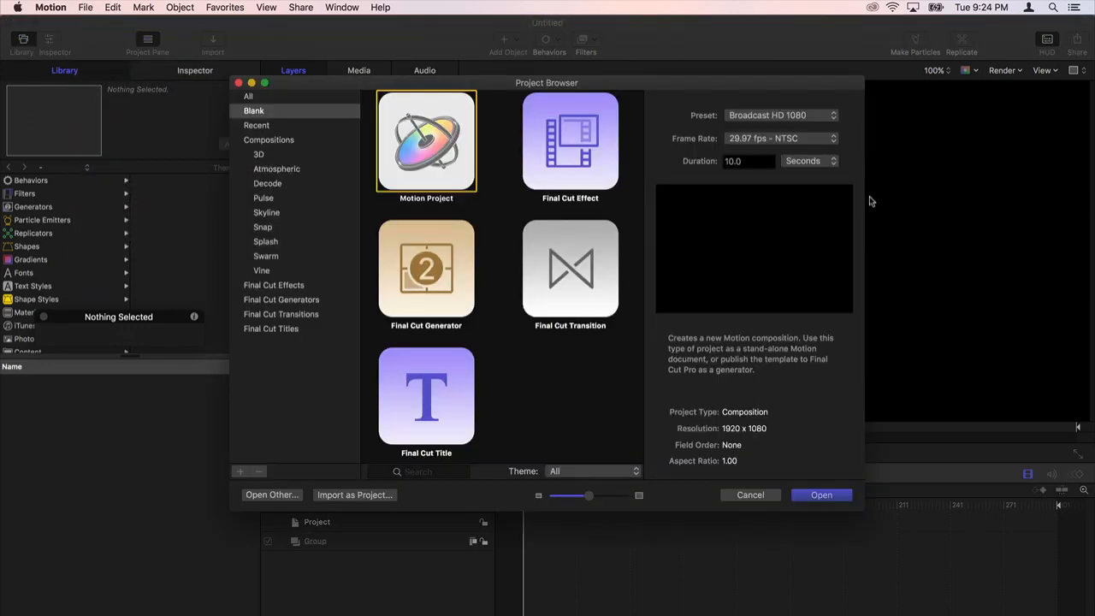
pyautogui.click(785, 139)
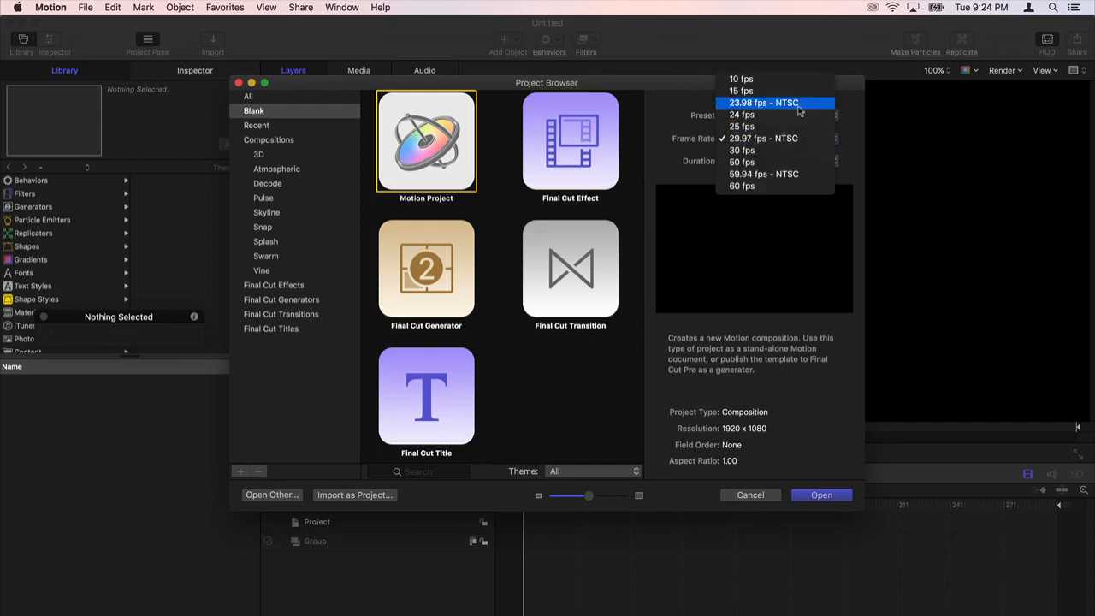
pyautogui.click(797, 105)
pyautogui.click(816, 502)
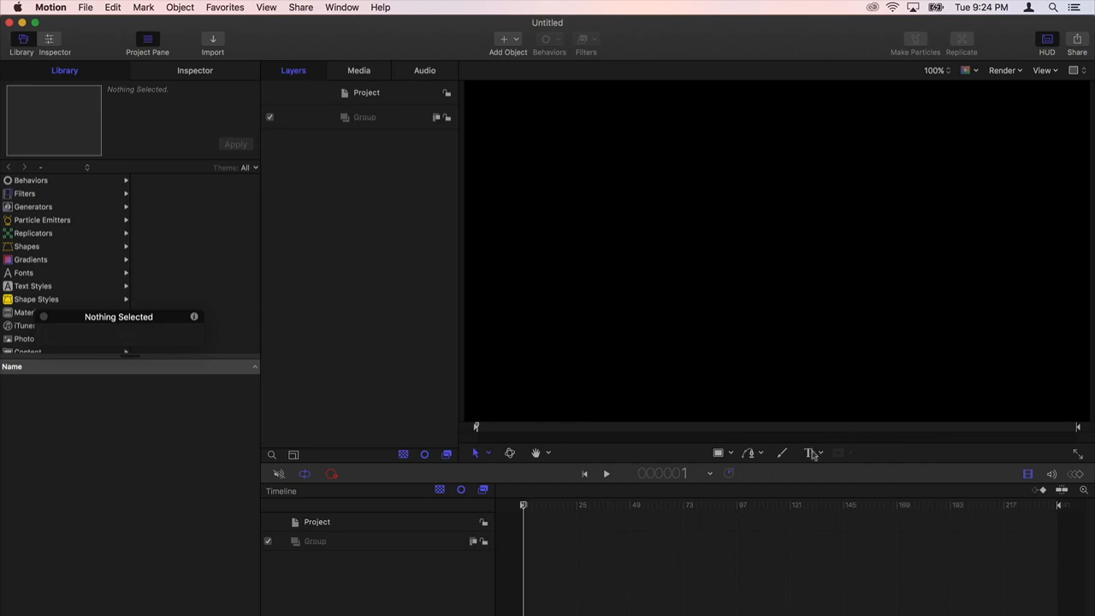
# Add a text object reading "#Moviola" near the centre of the canvas
pyautogui.click(810, 454)
pyautogui.click(769, 251)
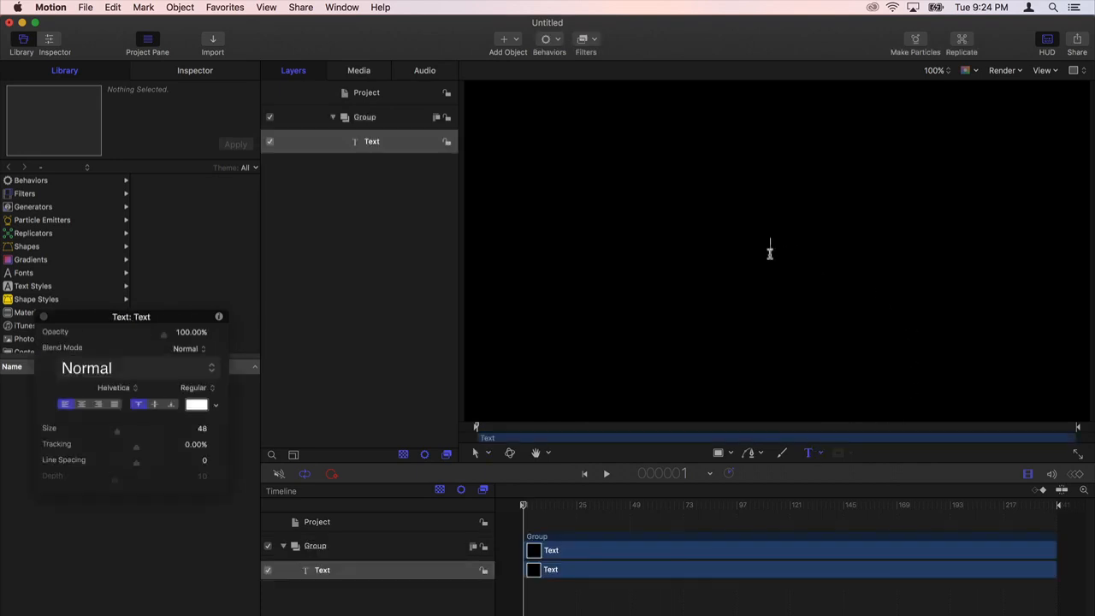
pyautogui.write('#Moviola')
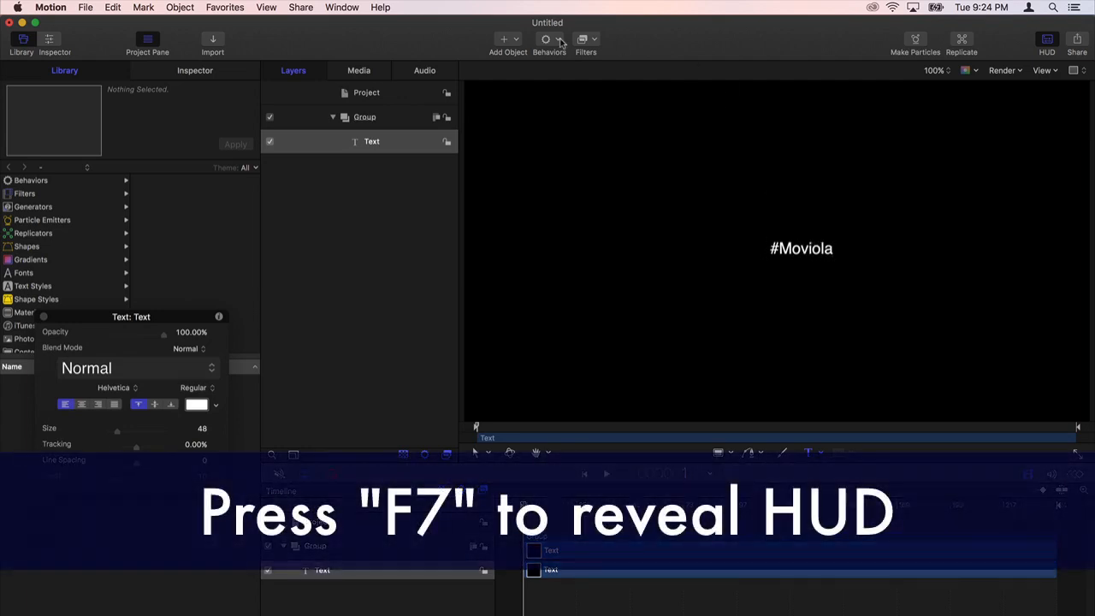
# Format the #Moviola text in Hiragino Kaku Gothic Std at size 130 with centre alignment
pyautogui.click(120, 388)
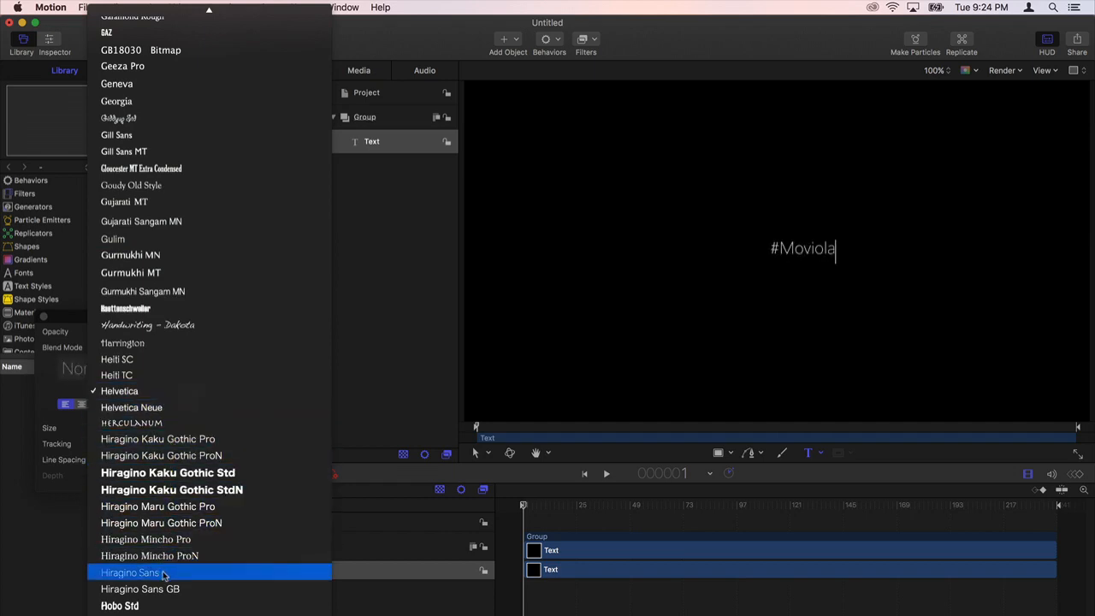
pyautogui.click(182, 479)
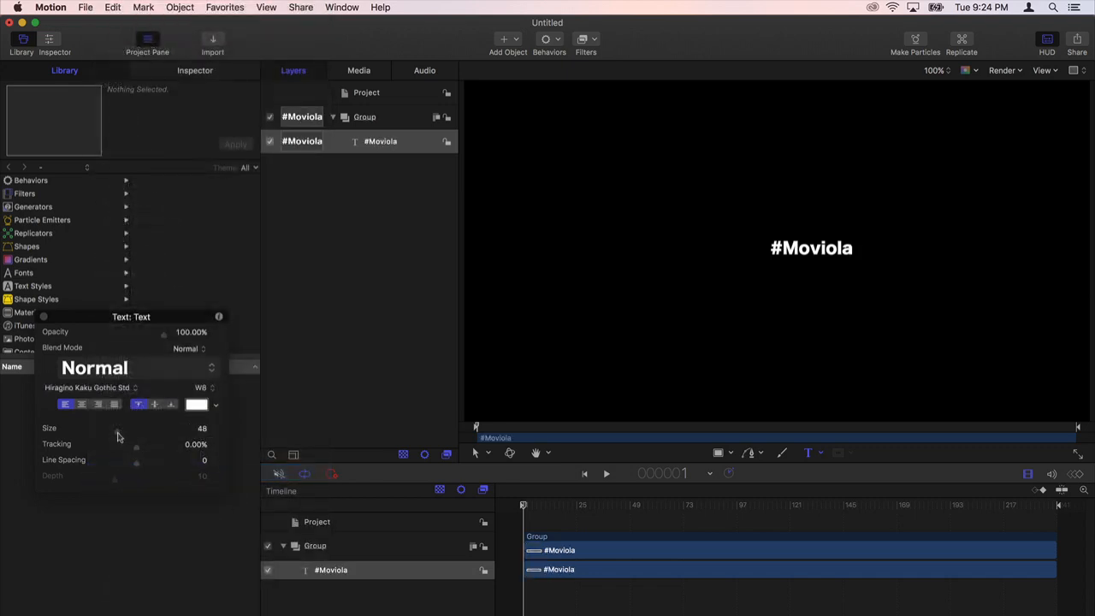
pyautogui.moveTo(117, 436); pyautogui.dragTo(129, 431)
pyautogui.click(81, 403)
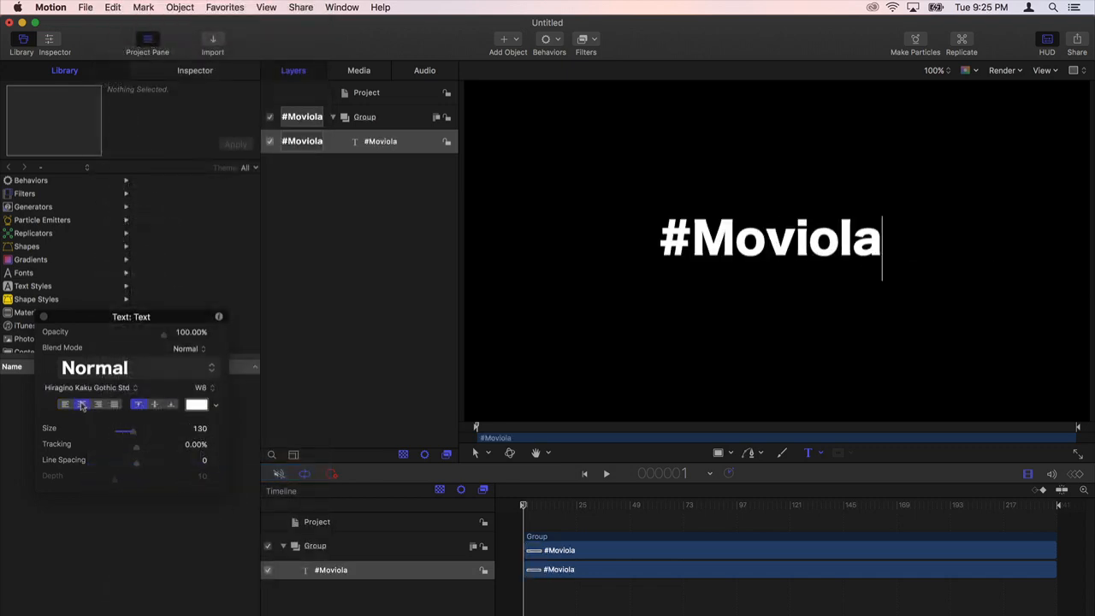
# Examine the text's Format settings in the Inspector, including Slant, with the HUD moved clear of them
pyautogui.click(204, 76)
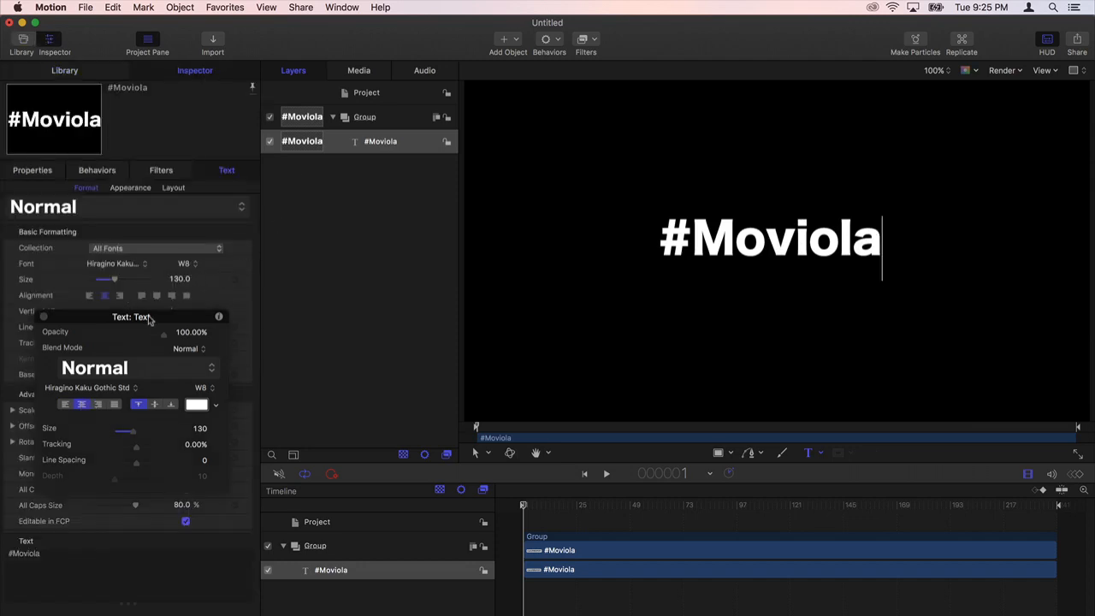
pyautogui.moveTo(152, 317); pyautogui.dragTo(389, 312)
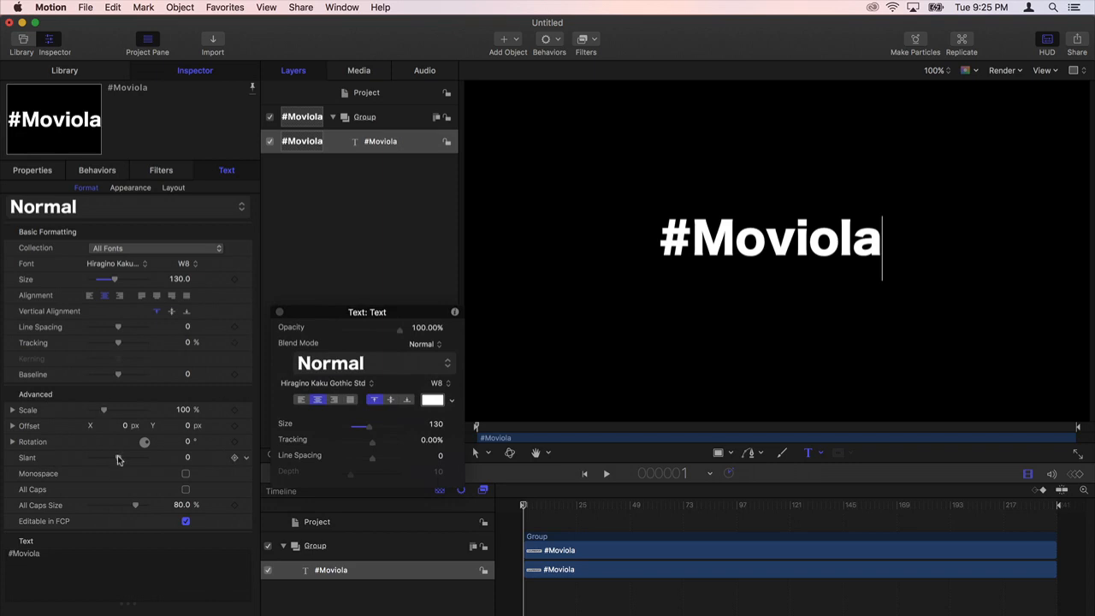
pyautogui.moveTo(120, 460)
pyautogui.mouseDown()
pyautogui.moveTo(133, 460)
pyautogui.moveTo(120, 462)
pyautogui.mouseUp()
# Browse the Library's Text-Subtle behaviors under Text Sequence and preview them from Bleary In to Ghostly In
pyautogui.click(84, 75)
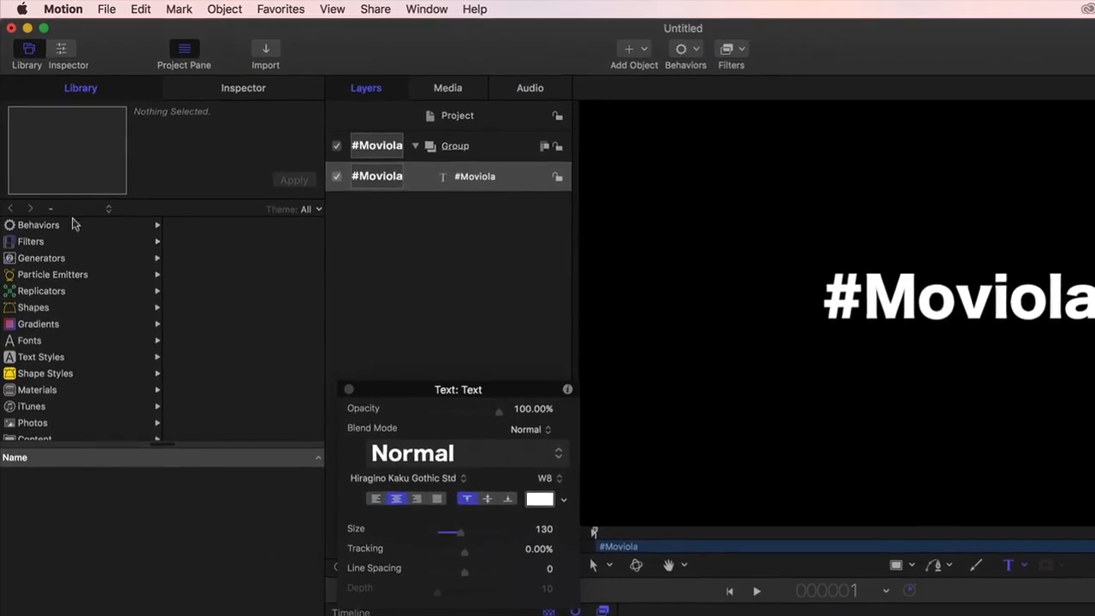
pyautogui.click(54, 180)
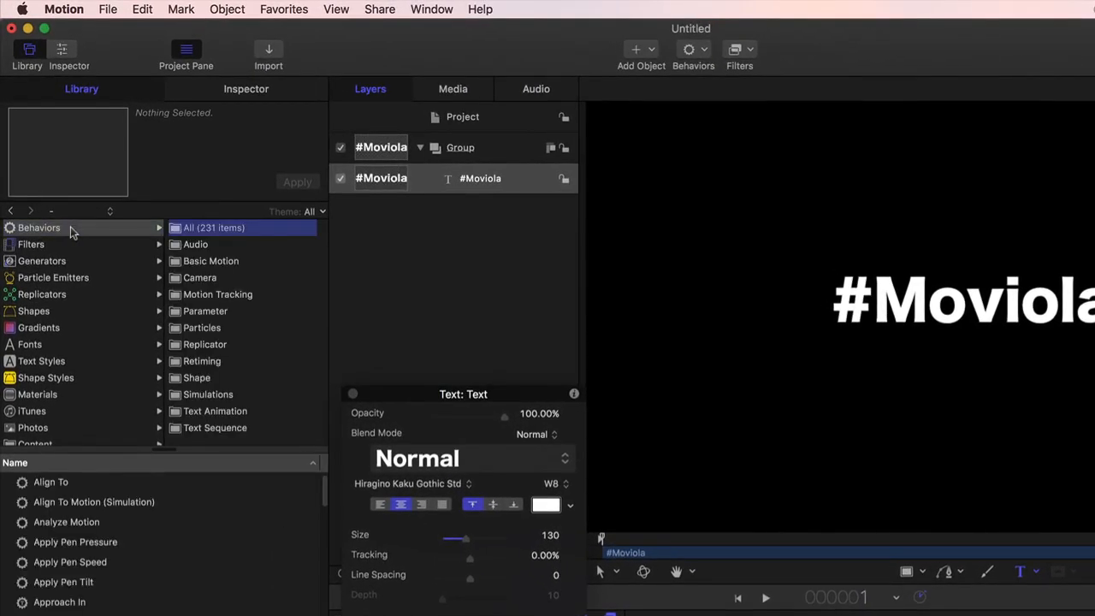
pyautogui.click(248, 432)
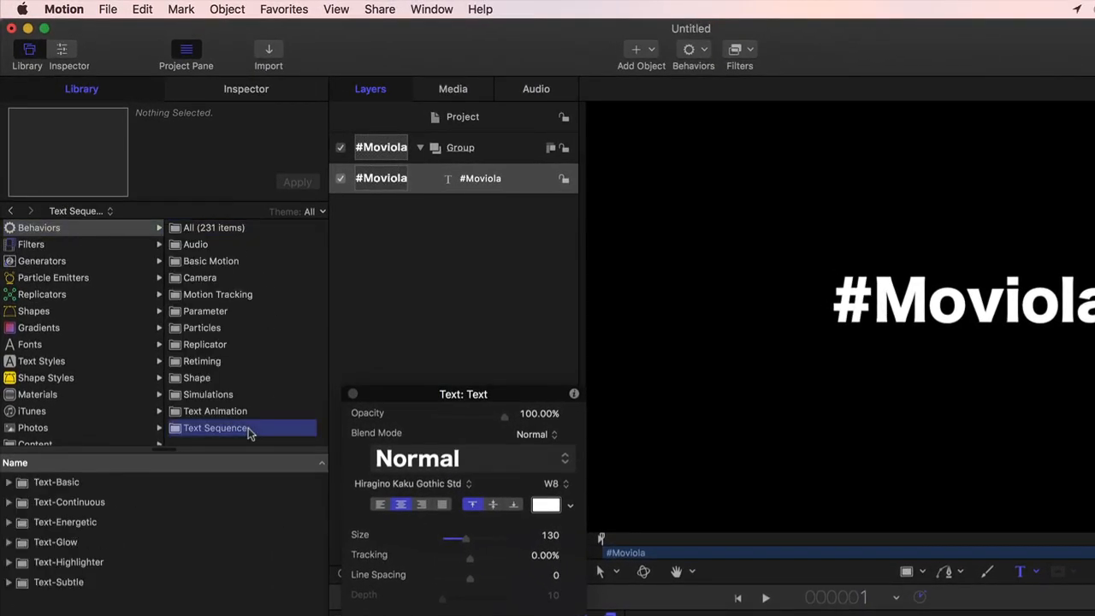
pyautogui.doubleClick(62, 583)
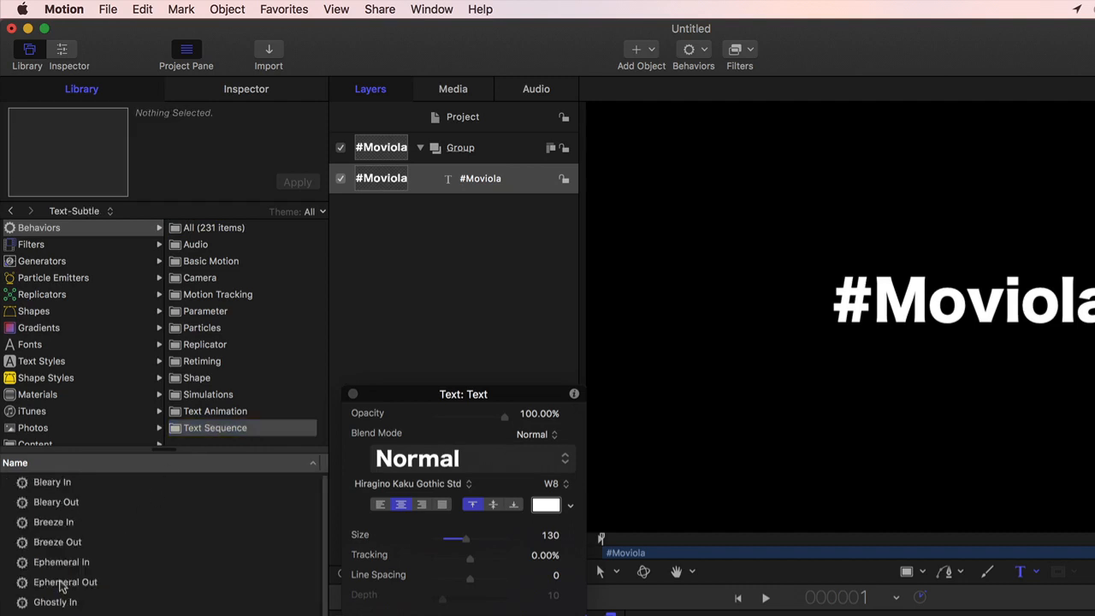
pyautogui.click(107, 487)
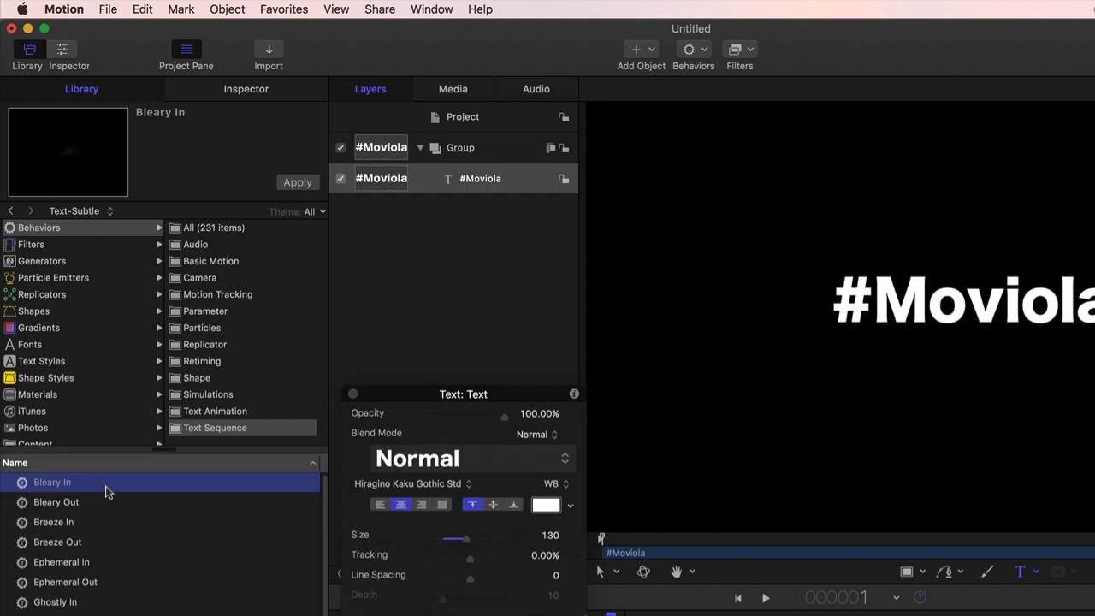
pyautogui.press('Down')
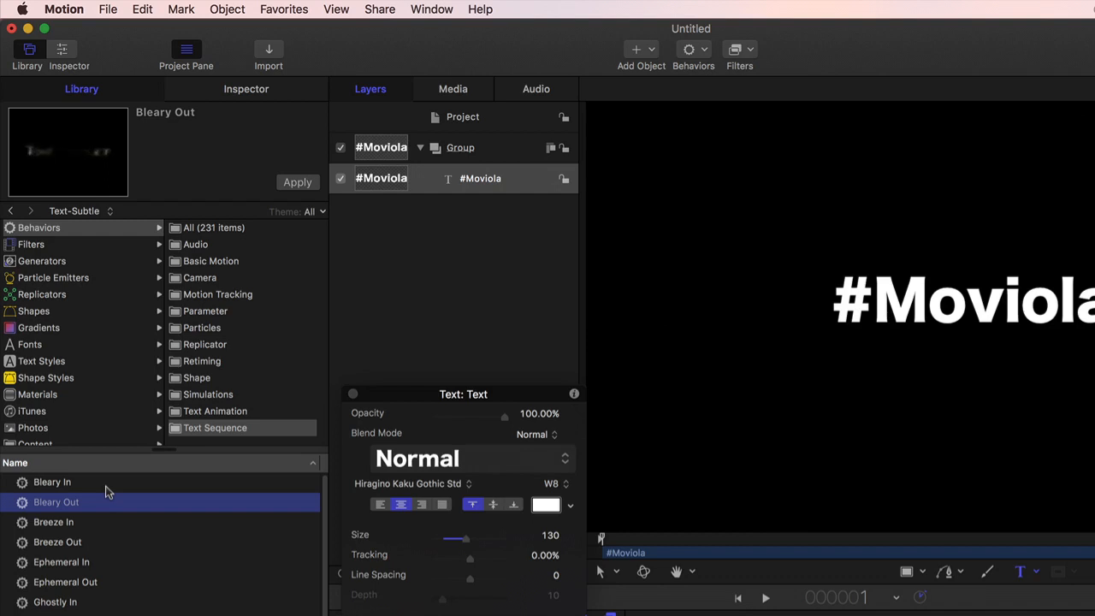
pyautogui.press('Down')
pyautogui.press('Down')
pyautogui.press('Down')
pyautogui.press('Down')
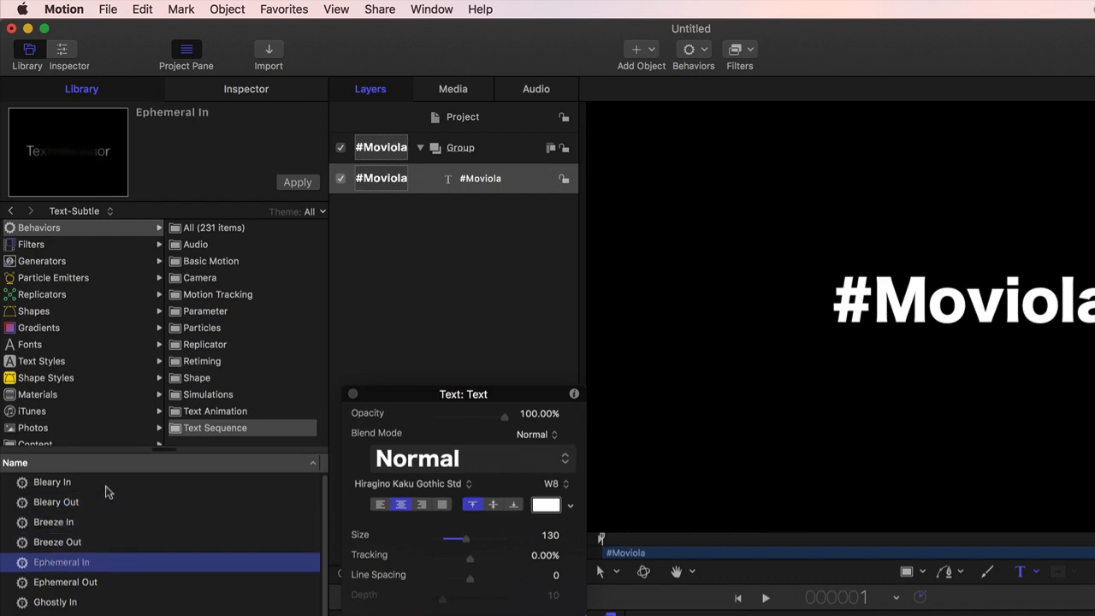
pyautogui.press('Down')
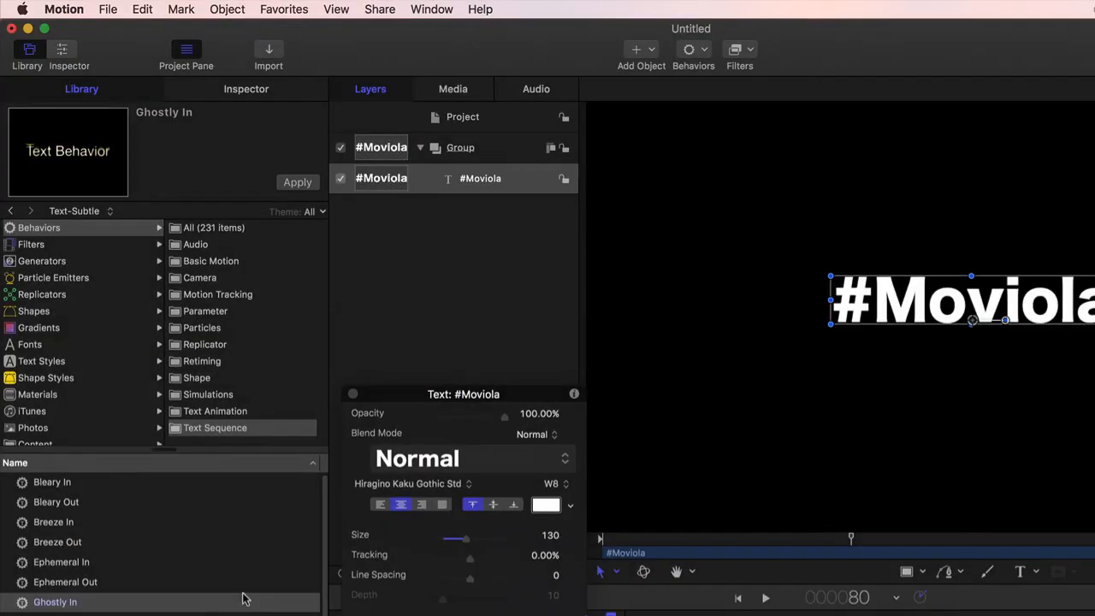
# Apply the Bleary In behavior to the #Moviola text and play the animation from the first frame
pyautogui.moveTo(96, 481); pyautogui.dragTo(855, 301)
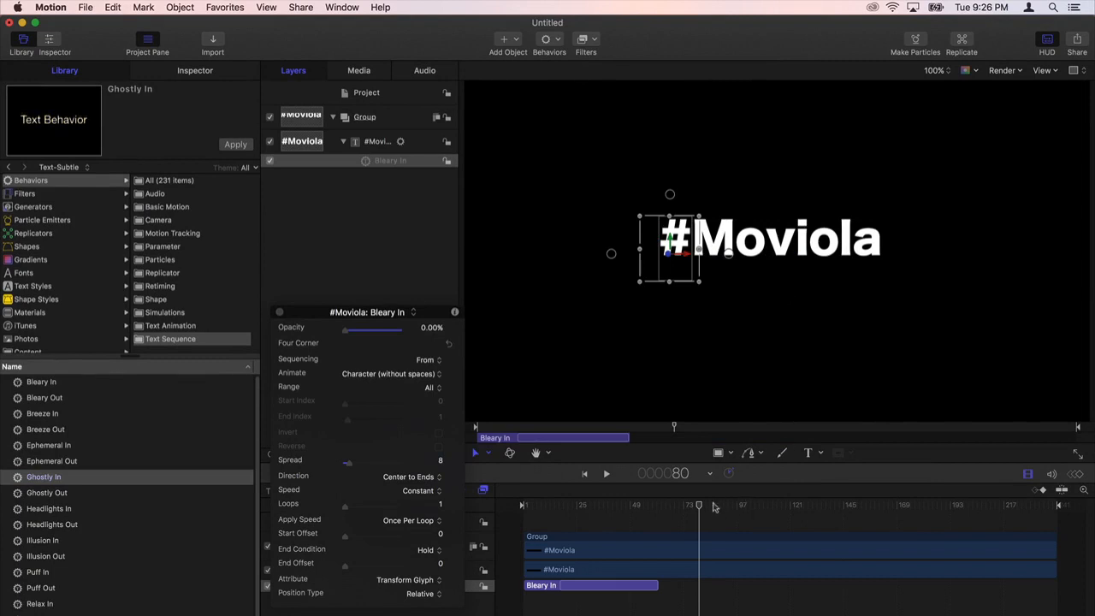
pyautogui.moveTo(699, 506); pyautogui.dragTo(514, 511)
pyautogui.press('space')
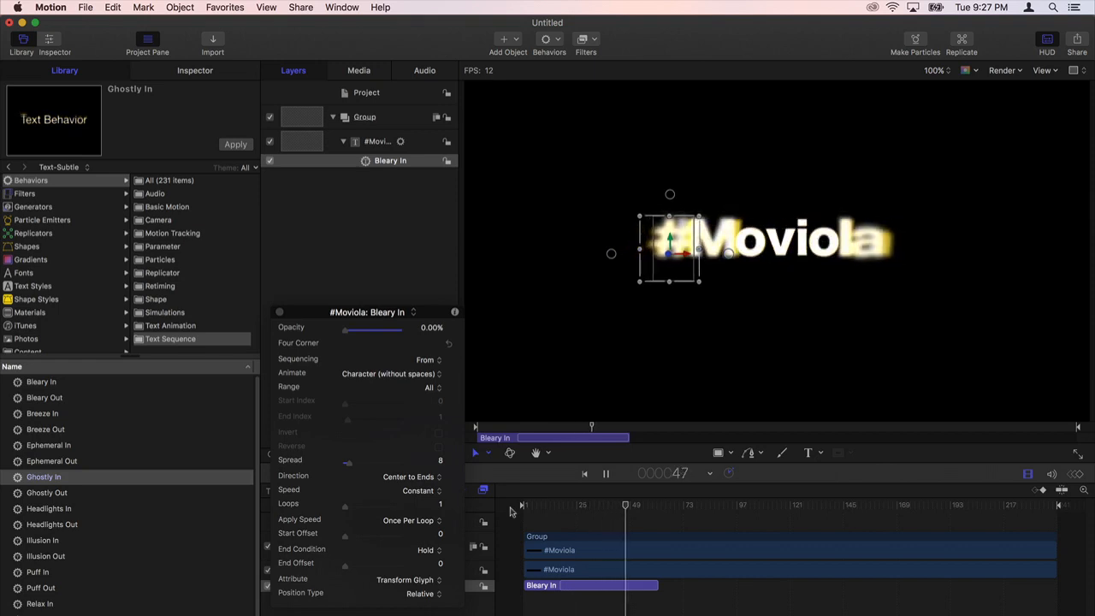
pyautogui.press('space')
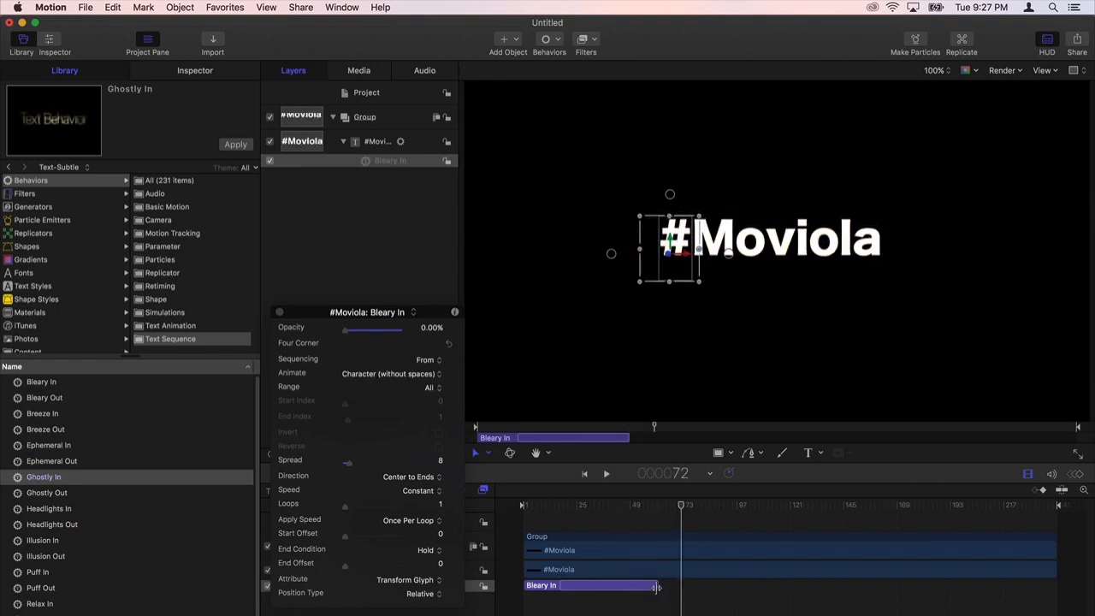
# Shorten the Bleary In behavior to end at about frame 28 and play the faster animation
pyautogui.moveTo(656, 587); pyautogui.dragTo(560, 585)
pyautogui.press('space')
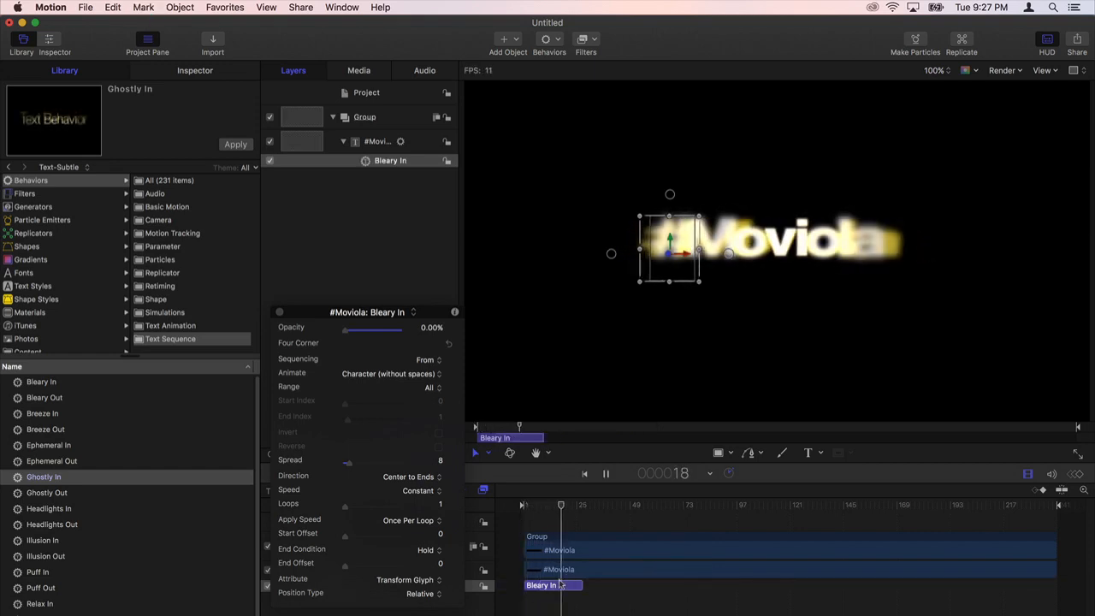
pyautogui.press('space')
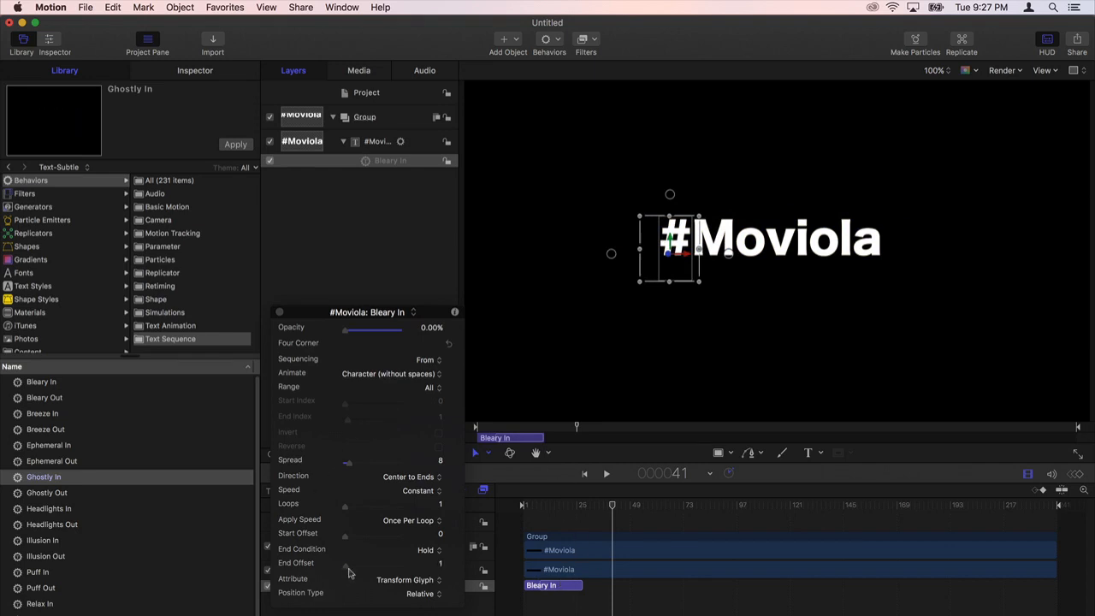
# Set the Bleary In behavior's End Offset to 7, with the playhead returned to frame 1
pyautogui.moveTo(348, 572); pyautogui.dragTo(378, 571)
pyautogui.click(584, 505)
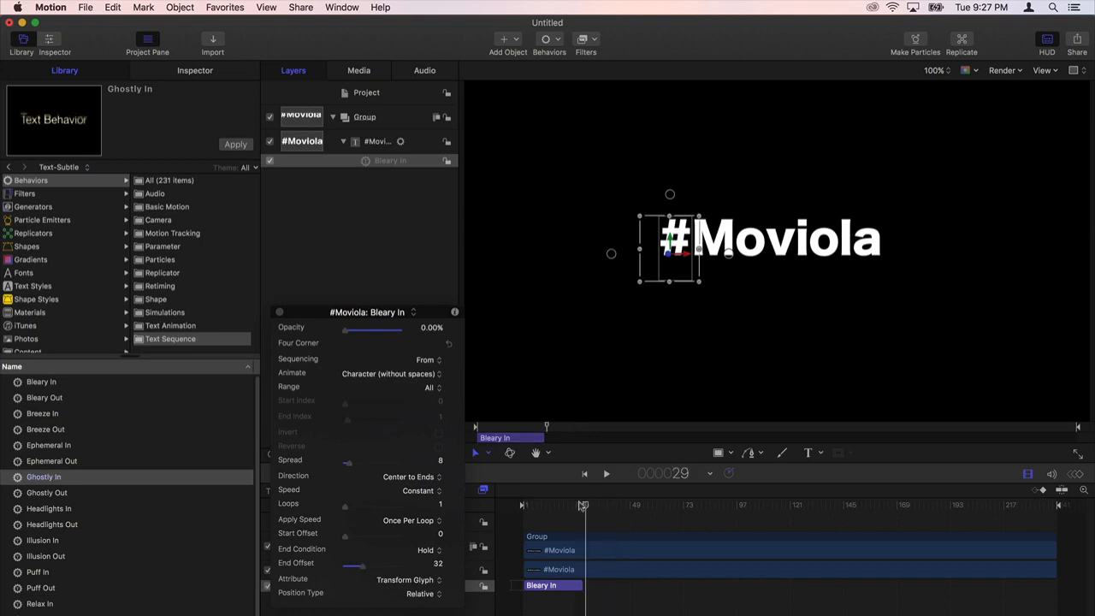
pyautogui.moveTo(583, 505); pyautogui.dragTo(524, 509)
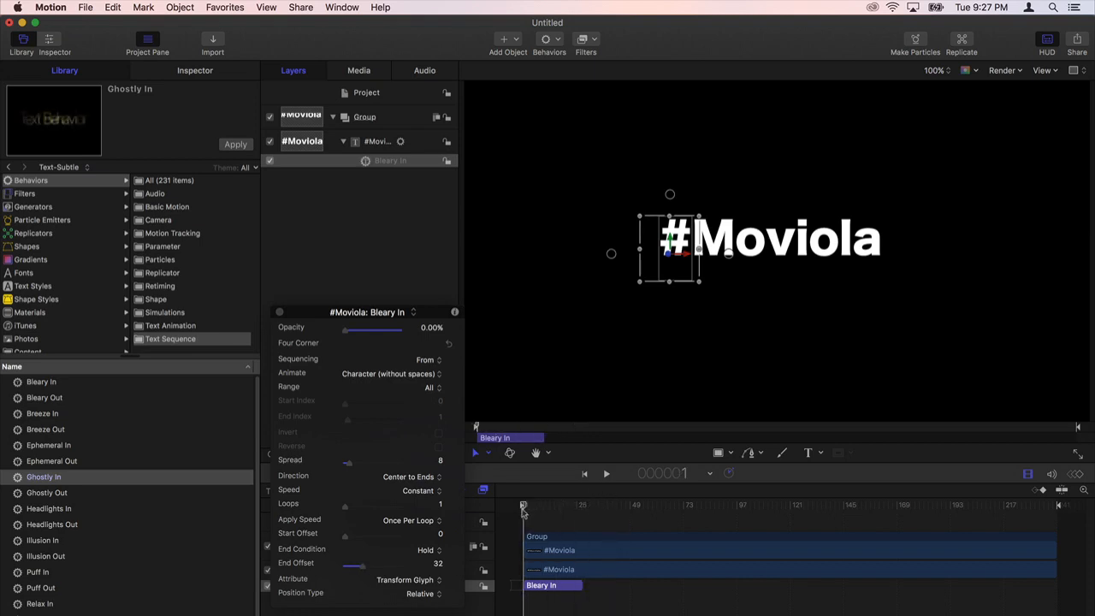
pyautogui.moveTo(362, 570); pyautogui.dragTo(355, 570)
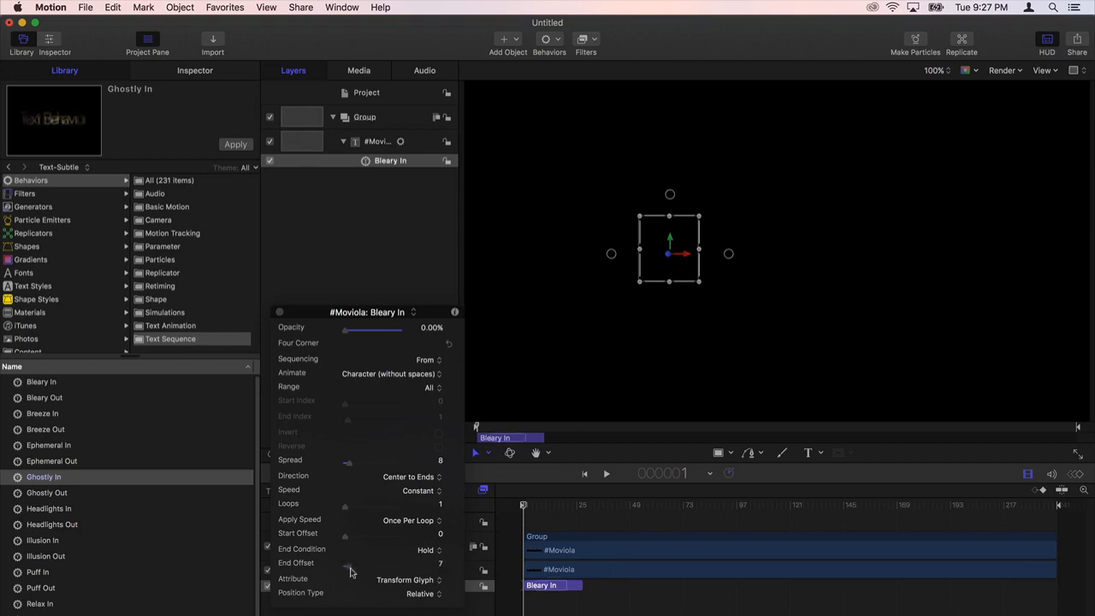
# Delete the Bleary In behavior from the #Moviola text and shorten the play range to end at about frame 90
pyautogui.press('space')
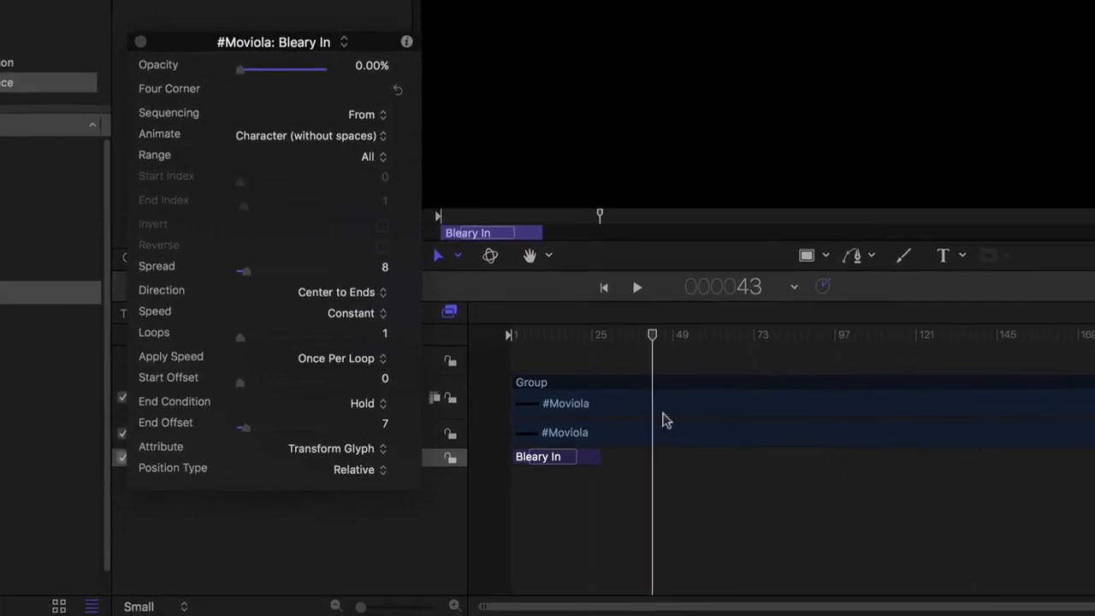
pyautogui.click(557, 451)
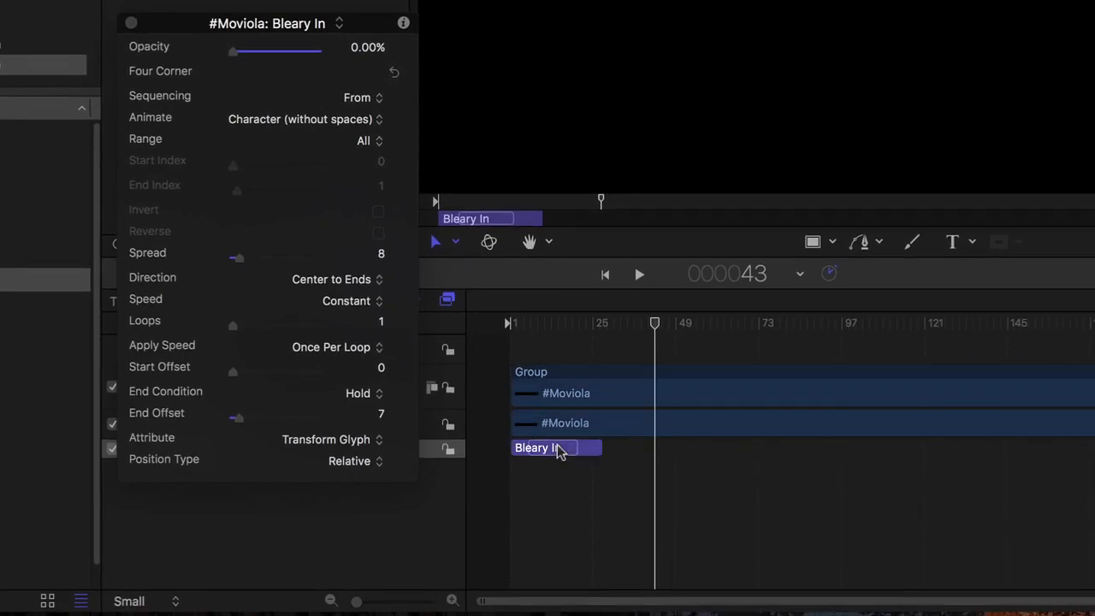
pyautogui.press('Delete')
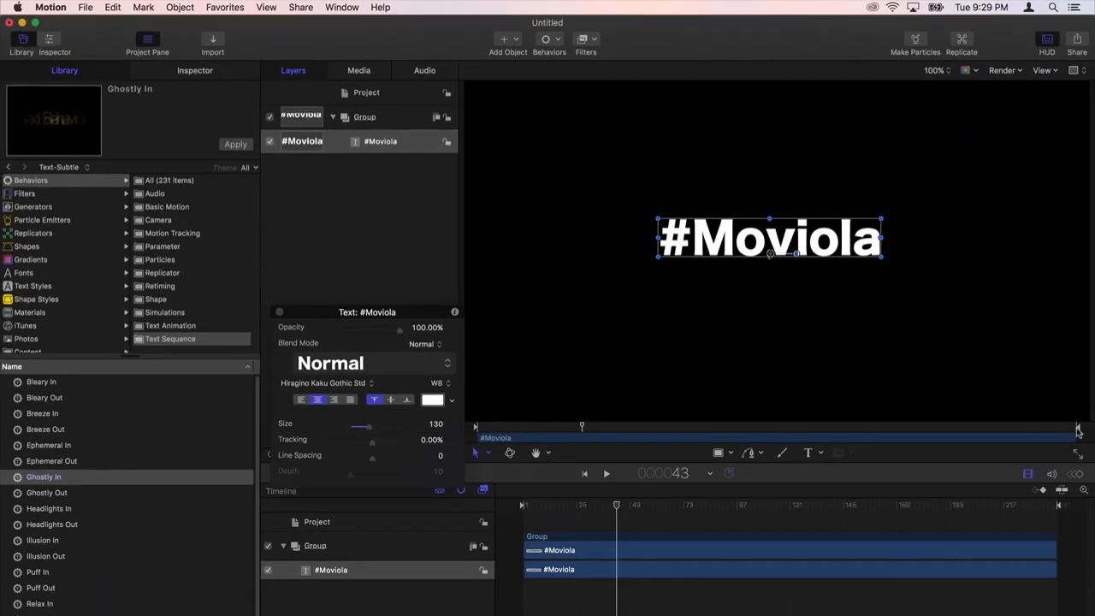
pyautogui.moveTo(1077, 431); pyautogui.dragTo(700, 449)
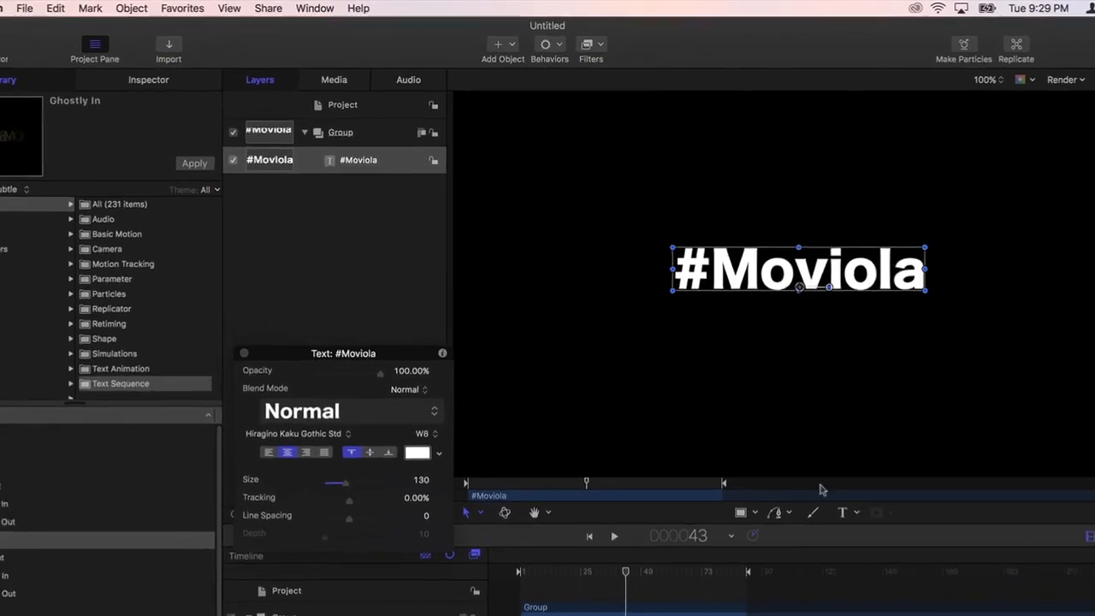
# Add the Sequence Text behavior from the Text Animation category to the #Moviola text
pyautogui.click(559, 64)
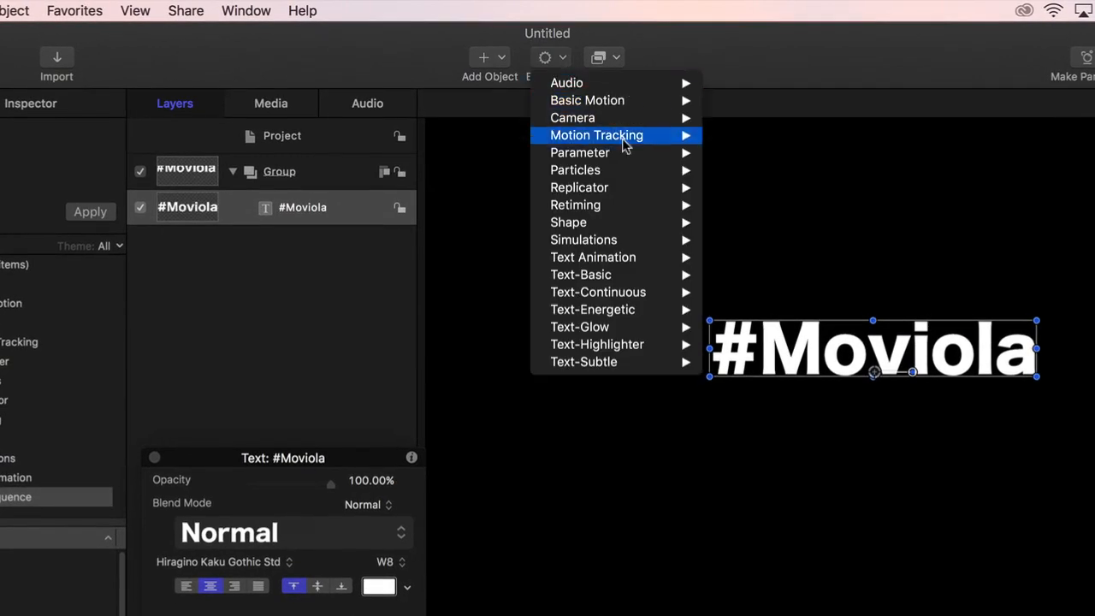
pyautogui.moveTo(624, 258)
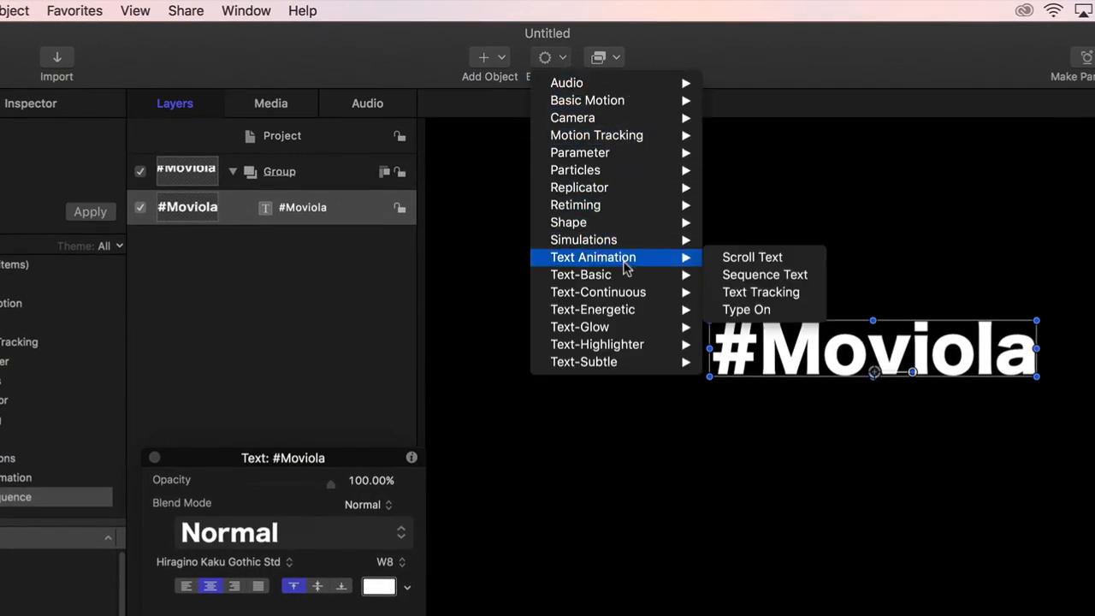
pyautogui.click(813, 283)
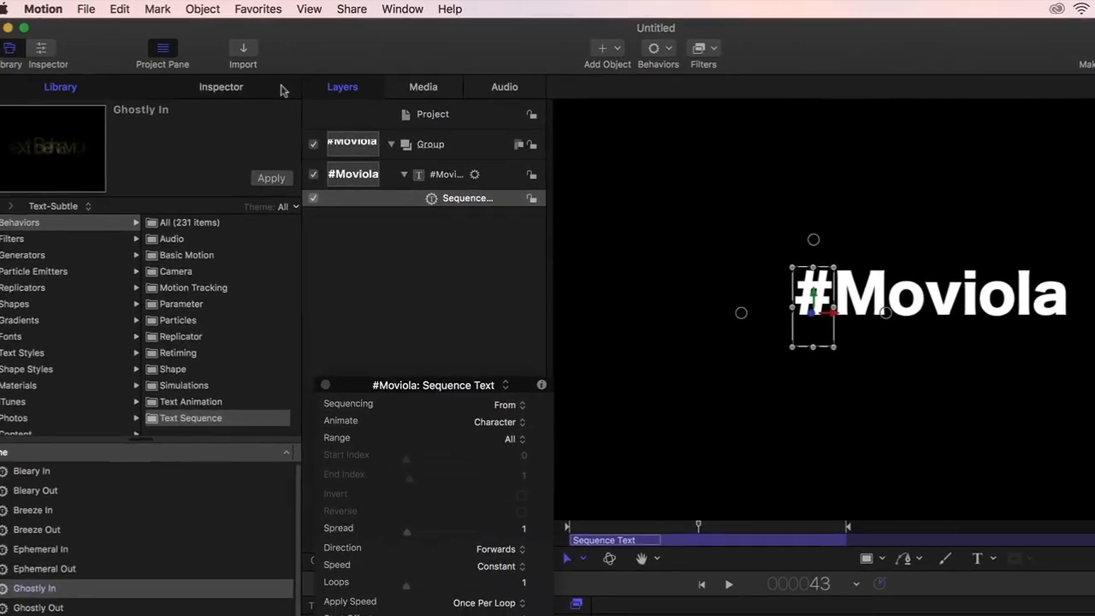
# Add the Opacity and Scale format parameters to the Sequence Text behavior
pyautogui.click(283, 90)
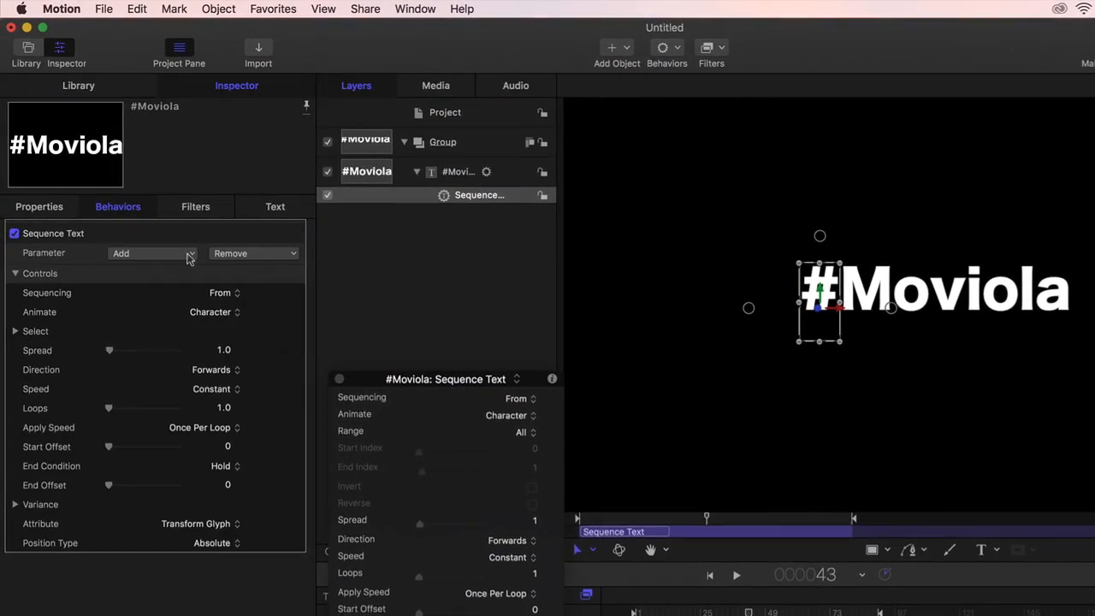
pyautogui.click(189, 258)
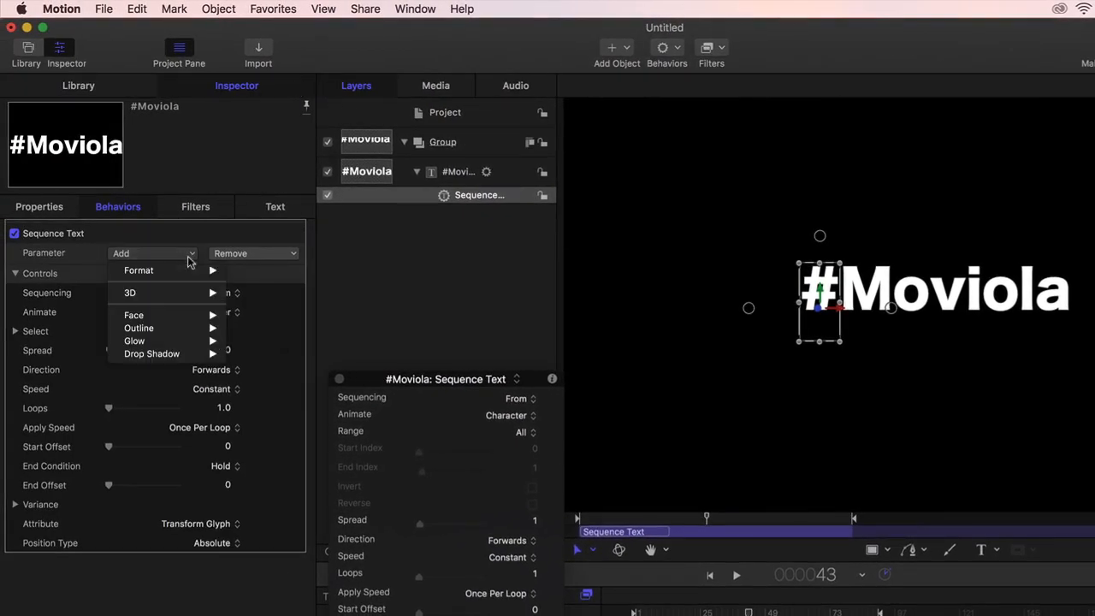
pyautogui.moveTo(189, 272)
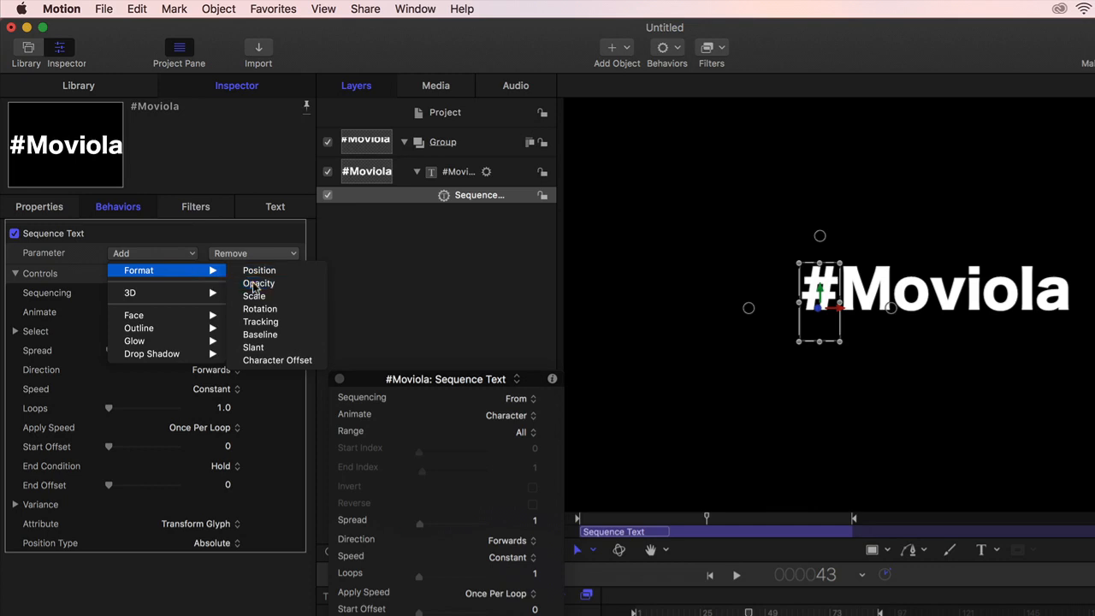
pyautogui.click(254, 283)
pyautogui.click(155, 295)
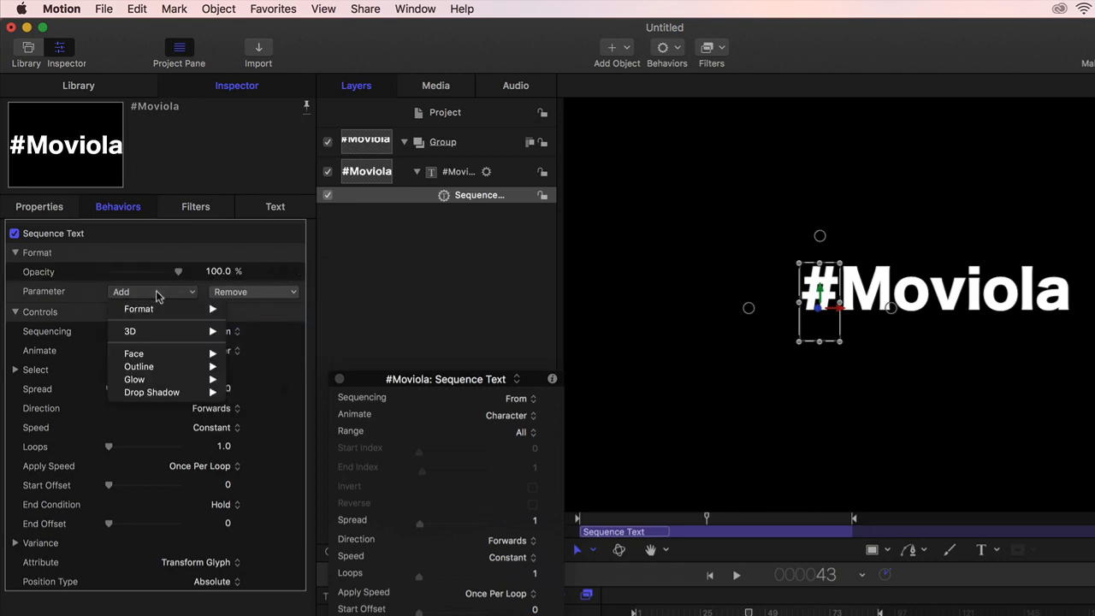
pyautogui.moveTo(159, 308)
pyautogui.click(288, 332)
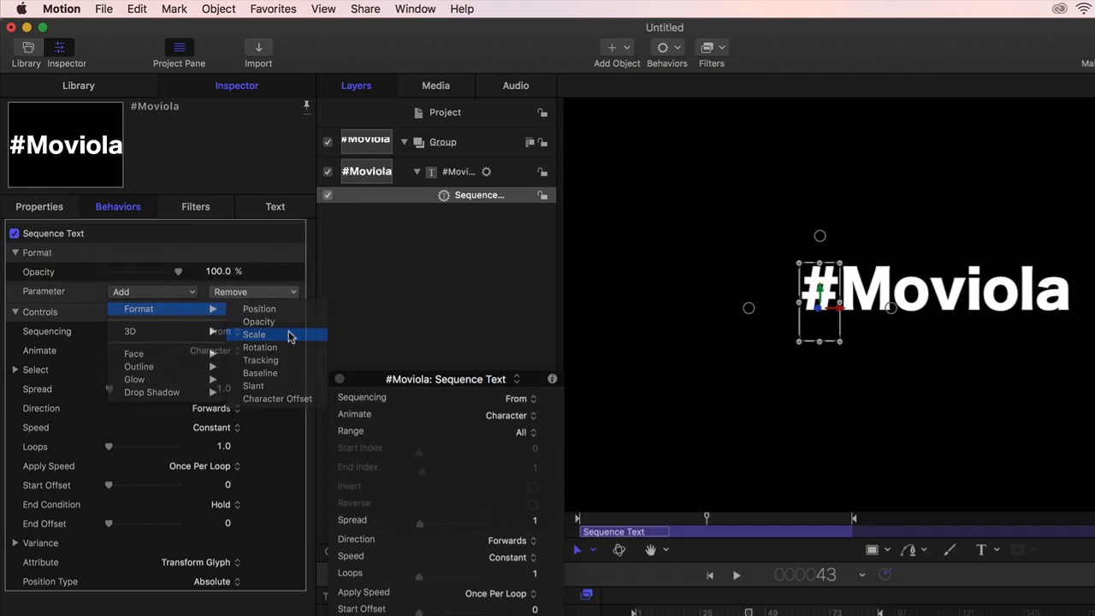
# Add the Rotation and Tracking format parameters to the Sequence Text behavior
pyautogui.click(178, 315)
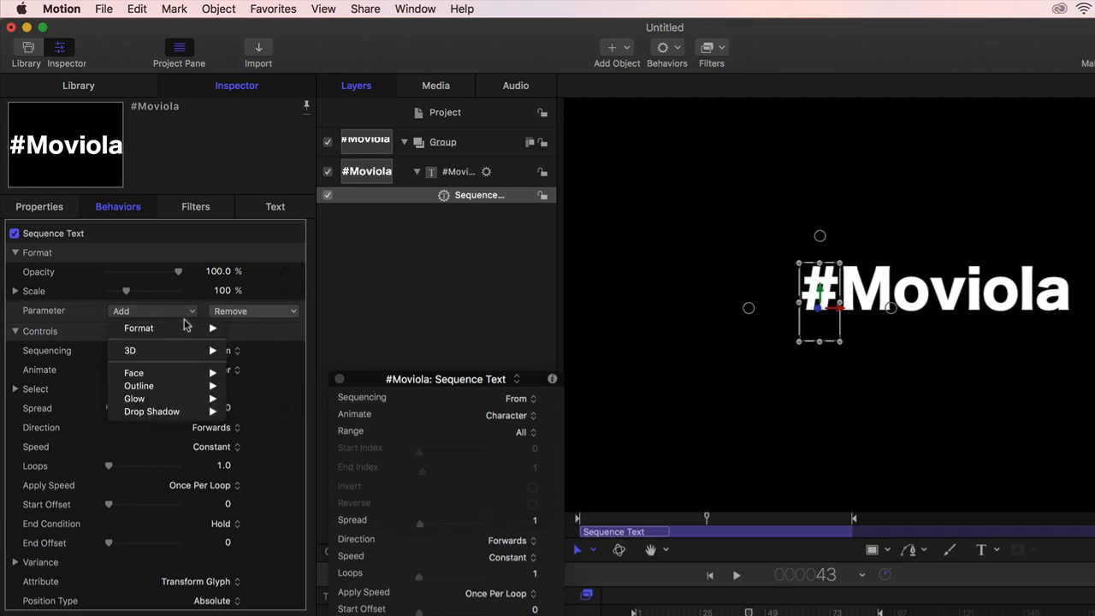
pyautogui.moveTo(186, 330)
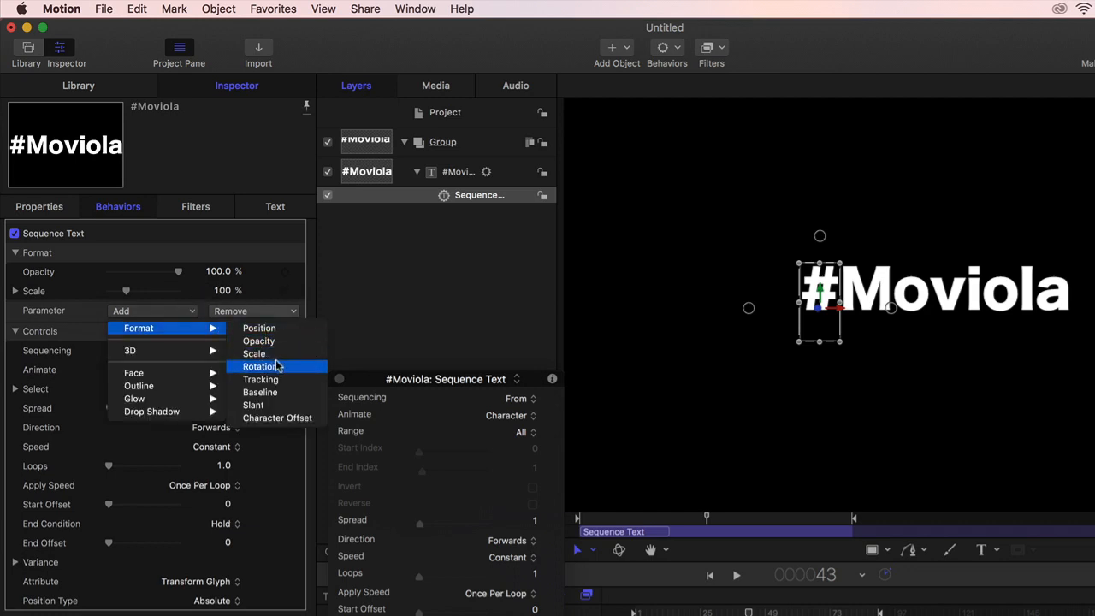
pyautogui.click(279, 366)
pyautogui.click(180, 333)
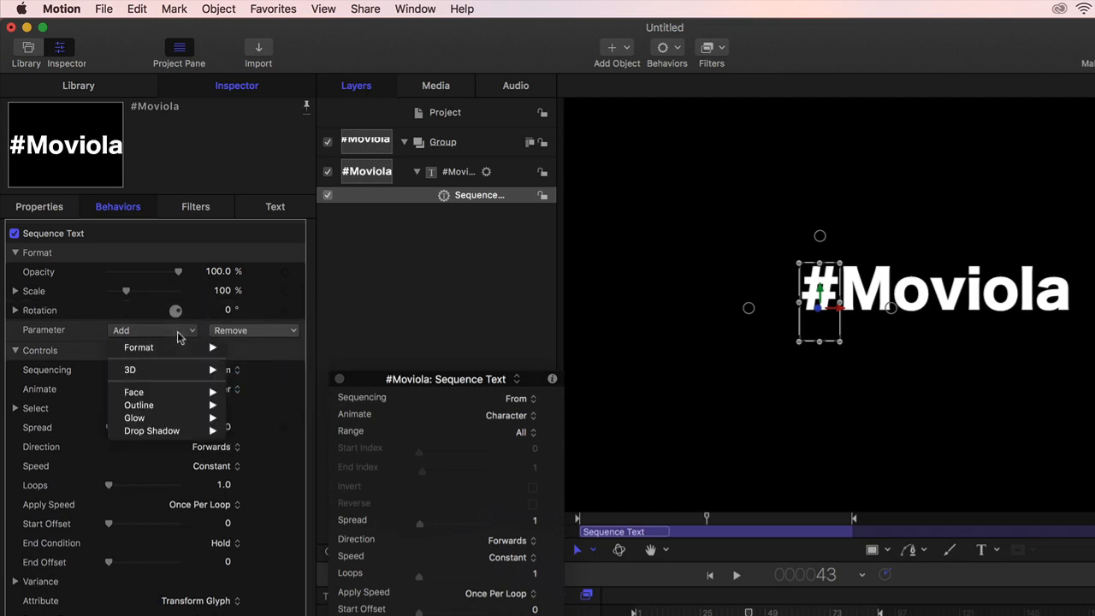
pyautogui.moveTo(180, 350)
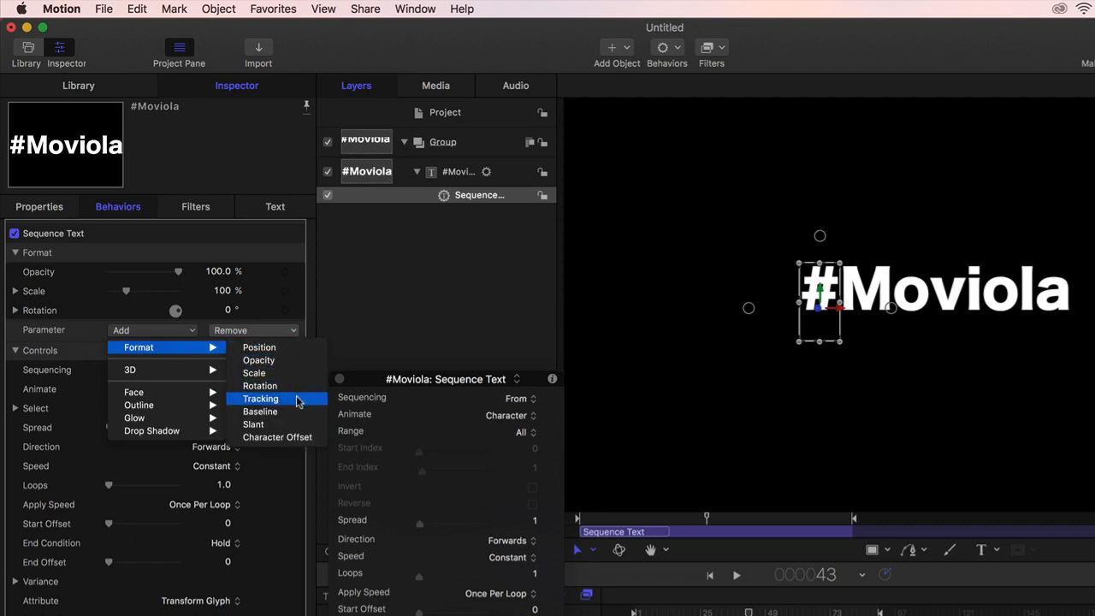
pyautogui.click(261, 399)
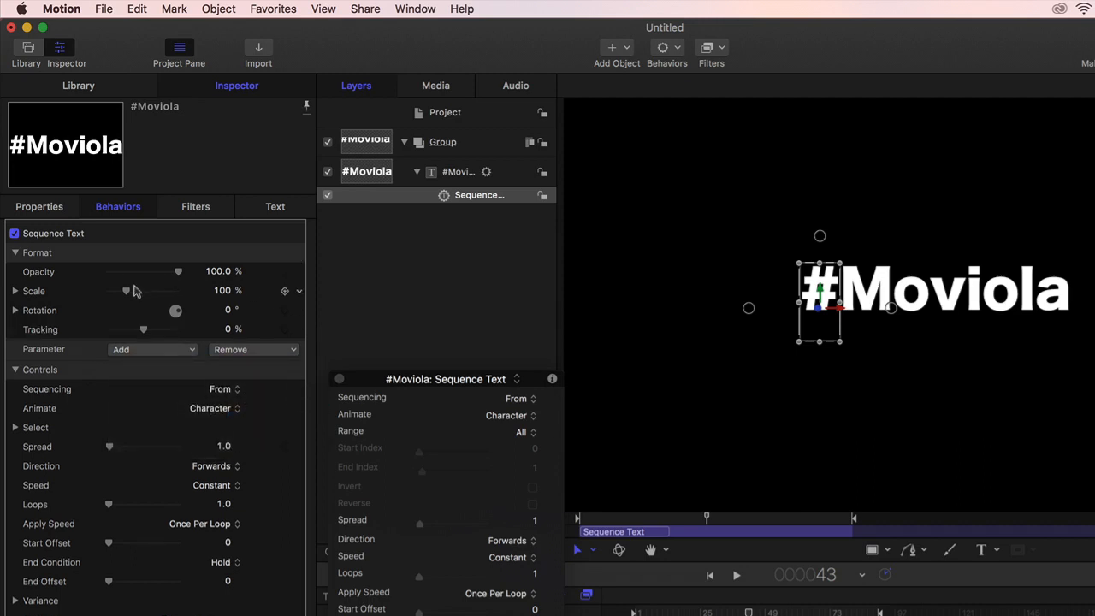
# Set the Sequence Text behavior's Scale to 265%, Tracking to 100% and Rotation to about -134.9°
pyautogui.moveTo(128, 294); pyautogui.dragTo(159, 291)
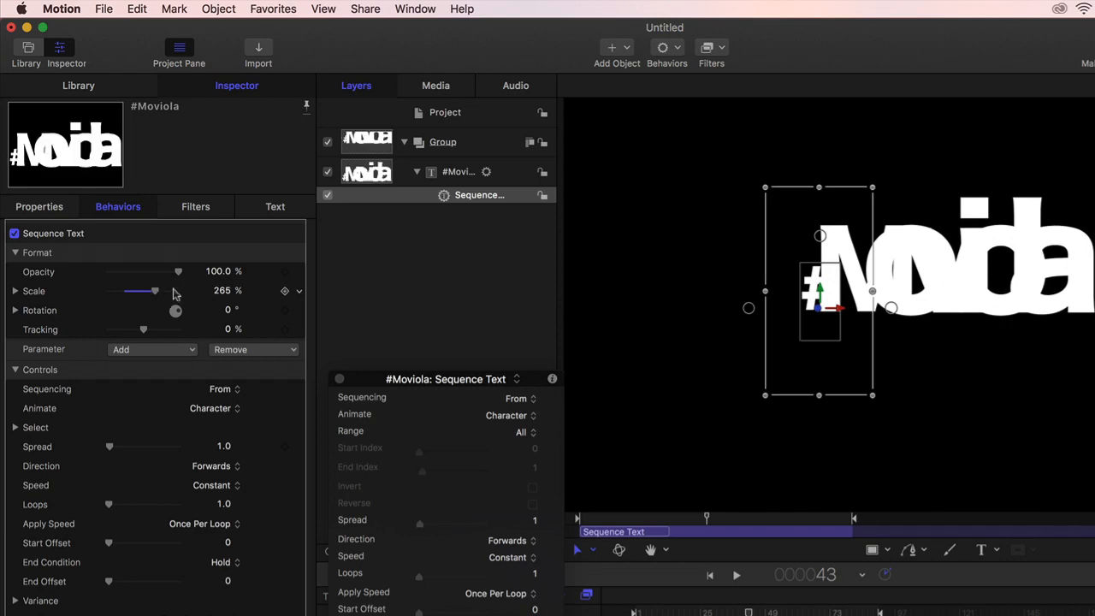
pyautogui.moveTo(144, 330); pyautogui.dragTo(176, 337)
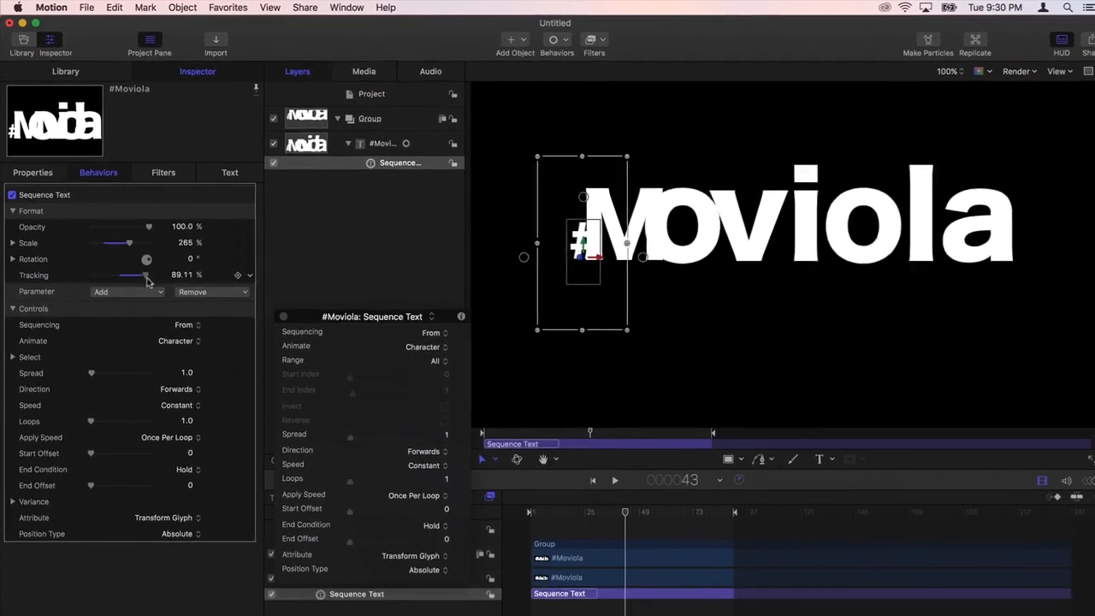
pyautogui.moveTo(147, 279)
pyautogui.mouseDown()
pyautogui.moveTo(158, 273)
pyautogui.moveTo(142, 263)
pyautogui.mouseUp()
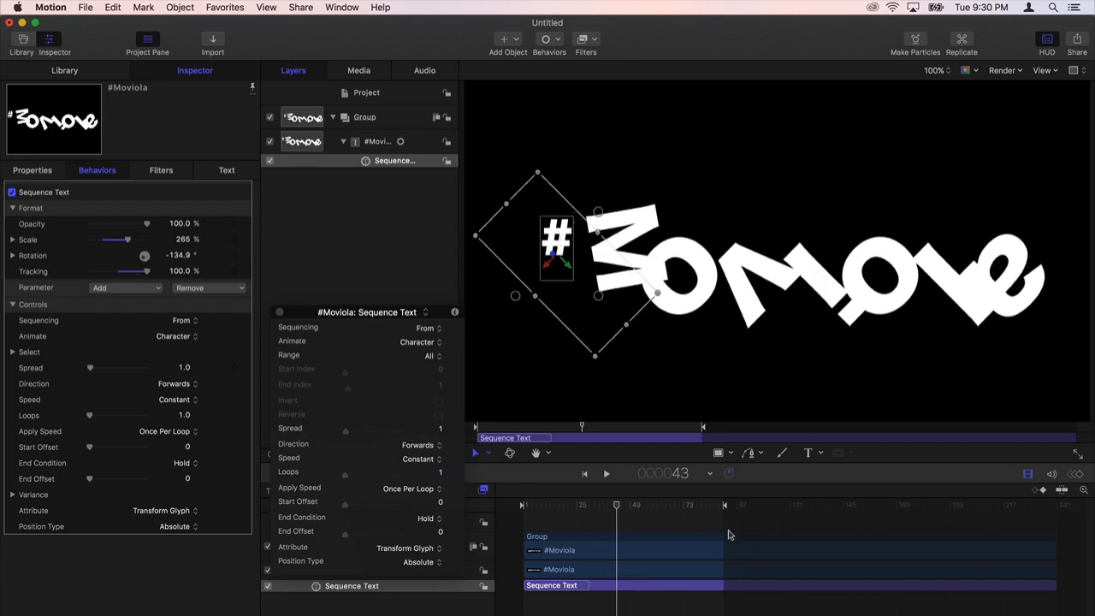
# Shorten the Sequence Text behavior to end at about frame 39 and play the animation from frame 1
pyautogui.moveTo(1055, 586); pyautogui.dragTo(604, 581)
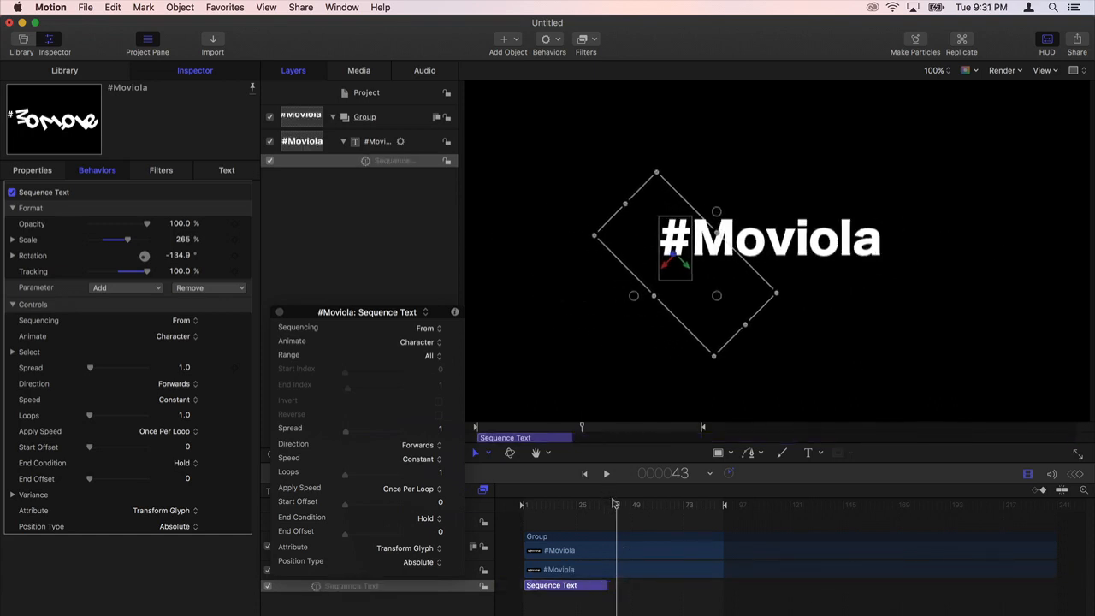
pyautogui.moveTo(614, 505); pyautogui.dragTo(523, 515)
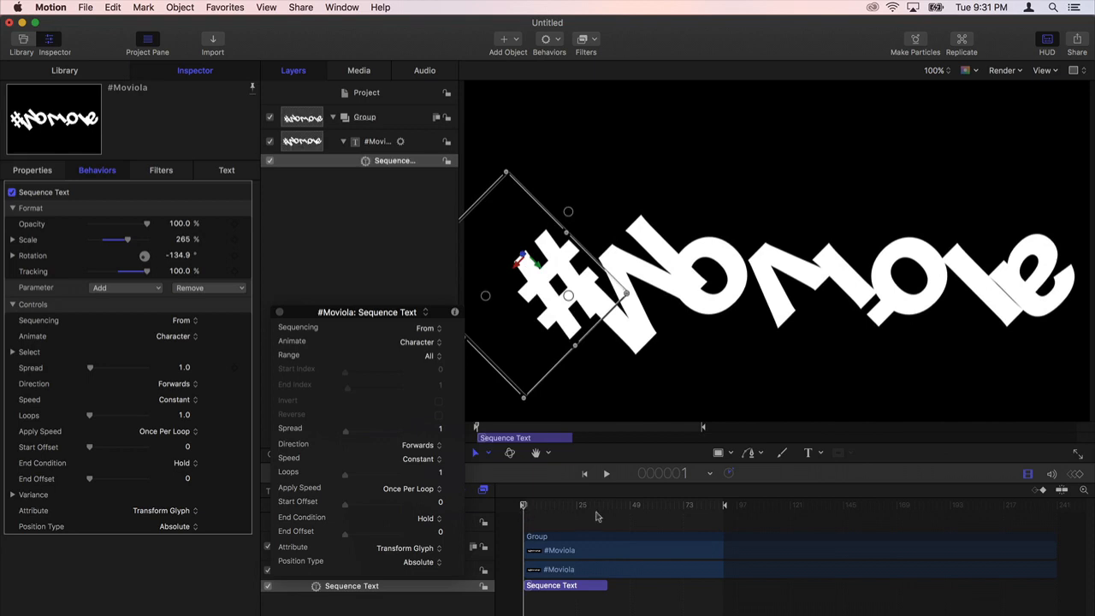
pyautogui.press('space')
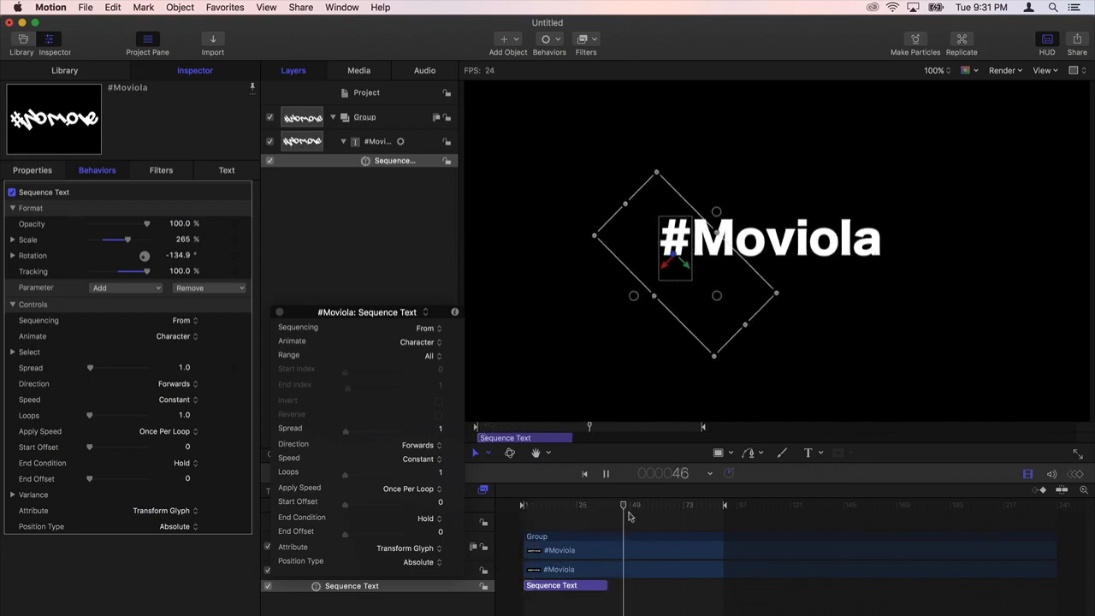
pyautogui.press('space')
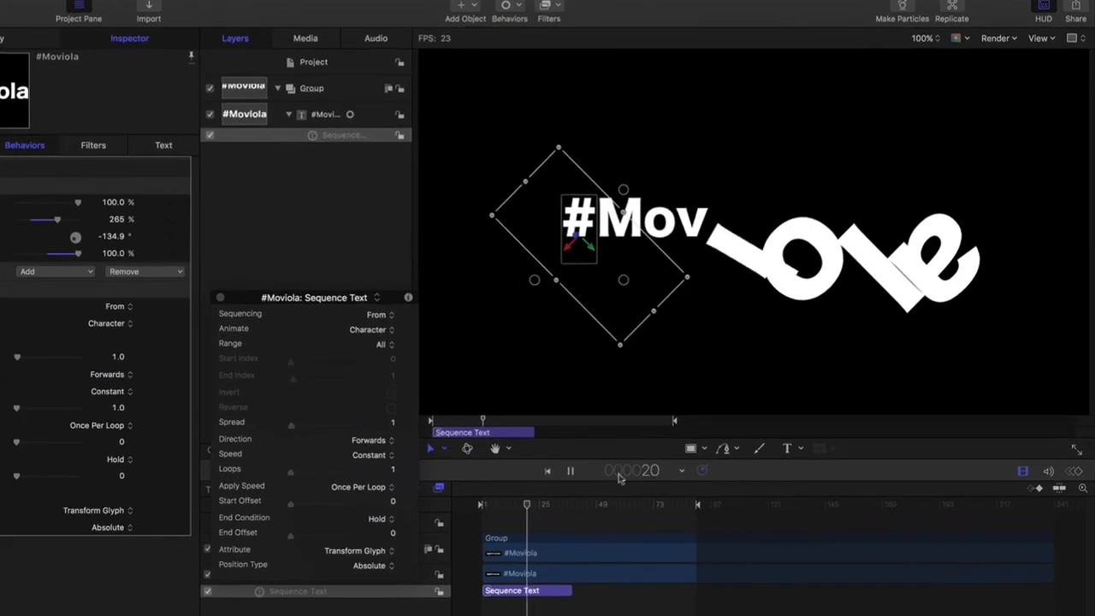
# Set the Sequence Text behavior's Spread to 29 and its Speed to Ease Both
pyautogui.moveTo(179, 414); pyautogui.dragTo(192, 420)
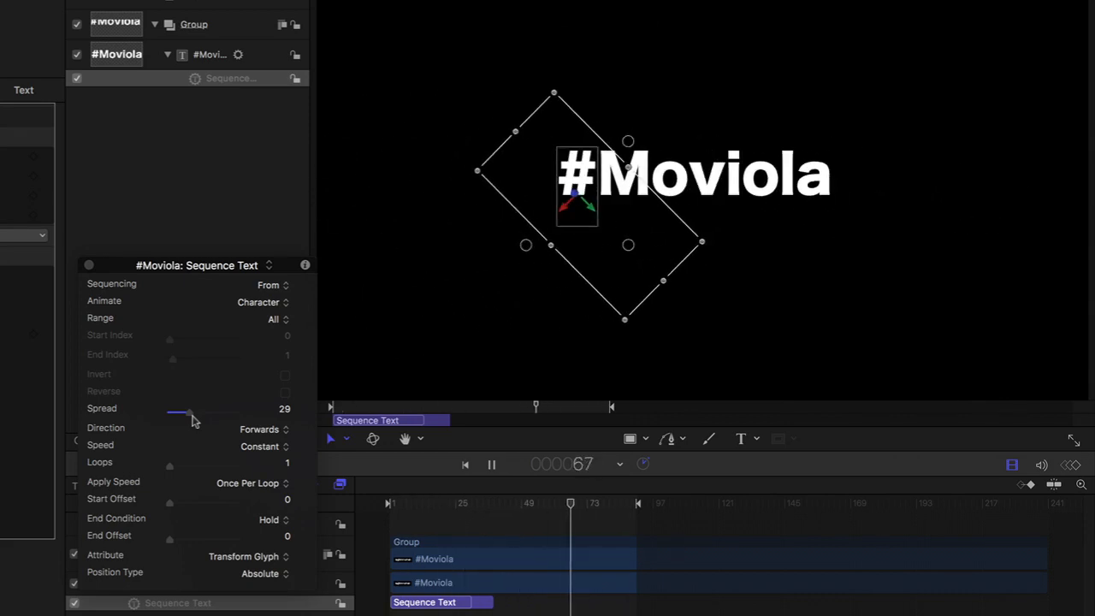
pyautogui.click(261, 446)
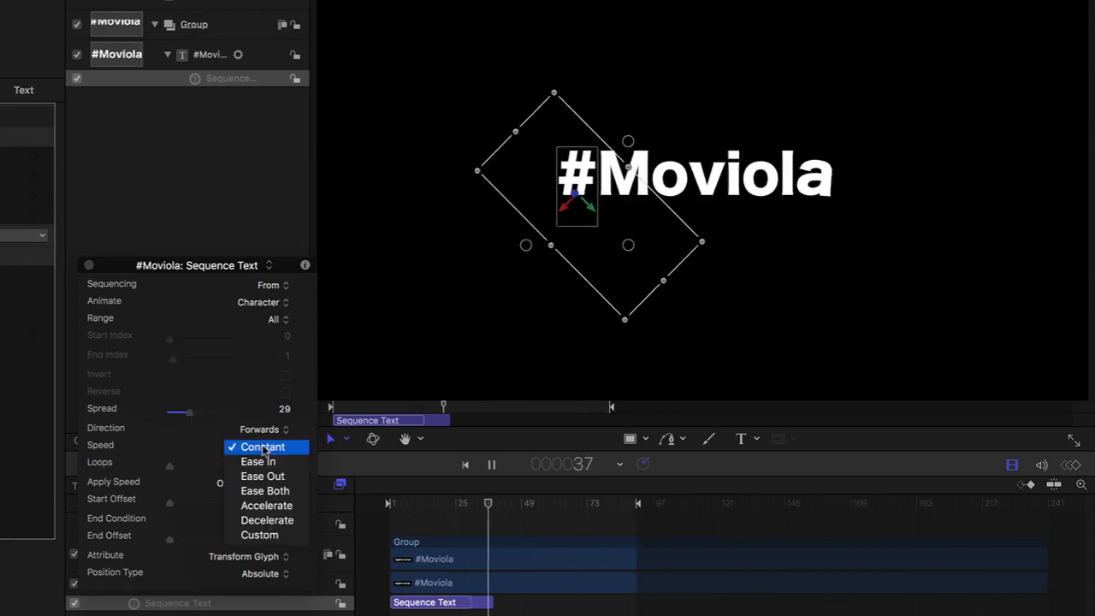
pyautogui.click(286, 490)
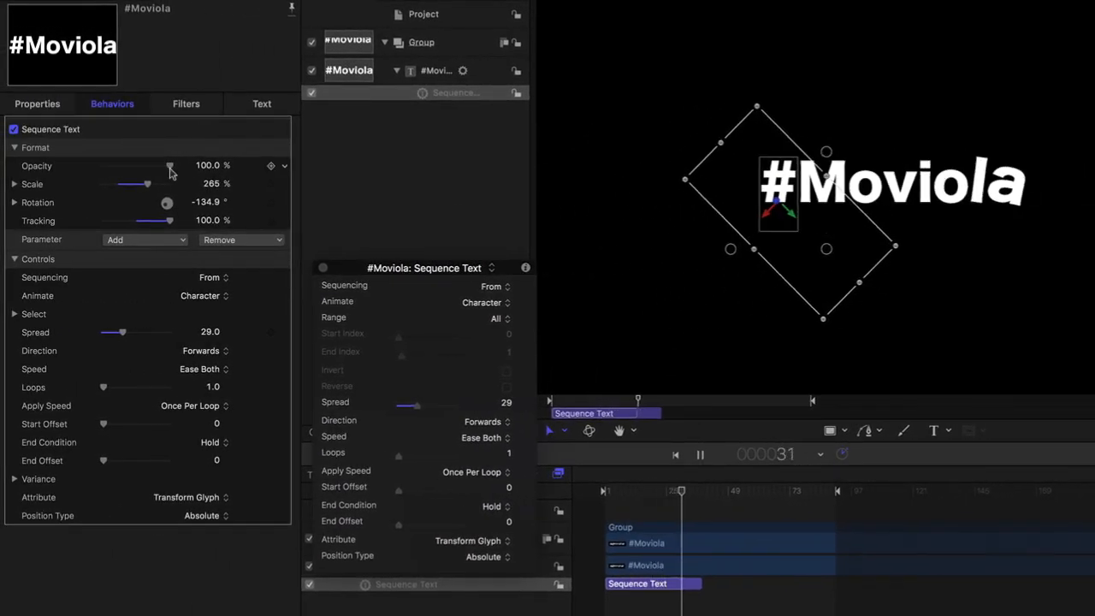
# Set the Sequence Text behavior's Opacity to 0% and its Sequencing to To
pyautogui.moveTo(160, 165); pyautogui.dragTo(132, 170)
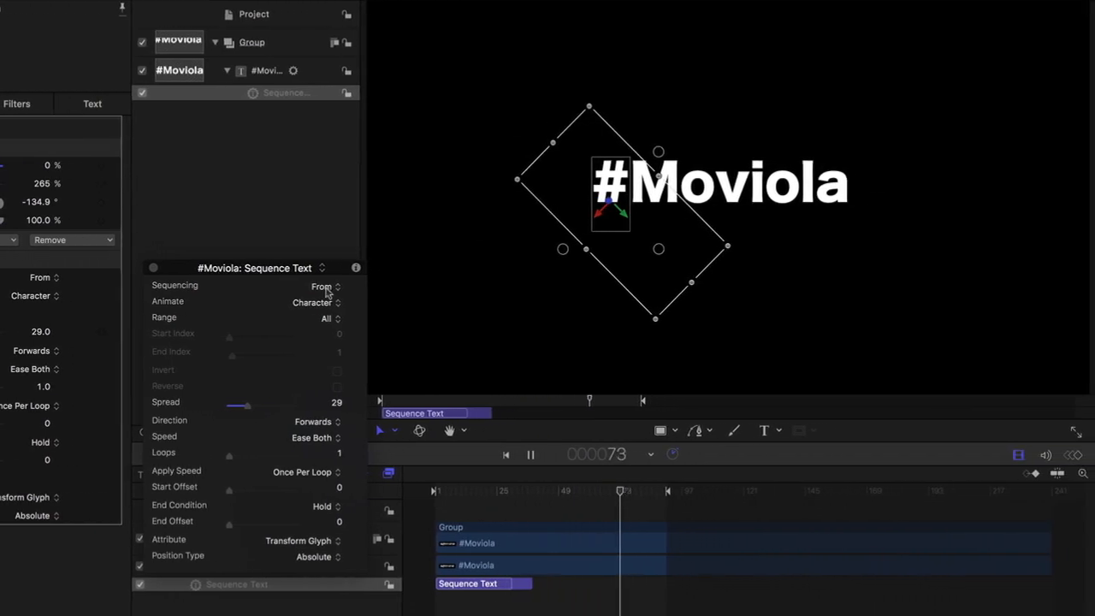
pyautogui.click(477, 287)
pyautogui.click(325, 273)
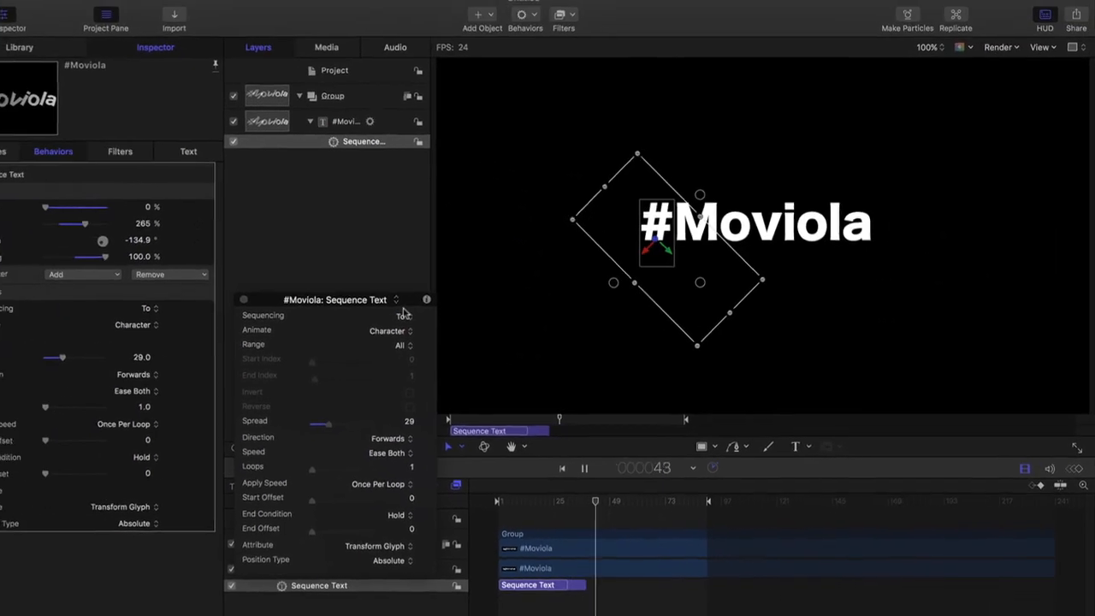
# Stop the playback and delete the Sequence Text behavior from the #Moviola text
pyautogui.press('space')
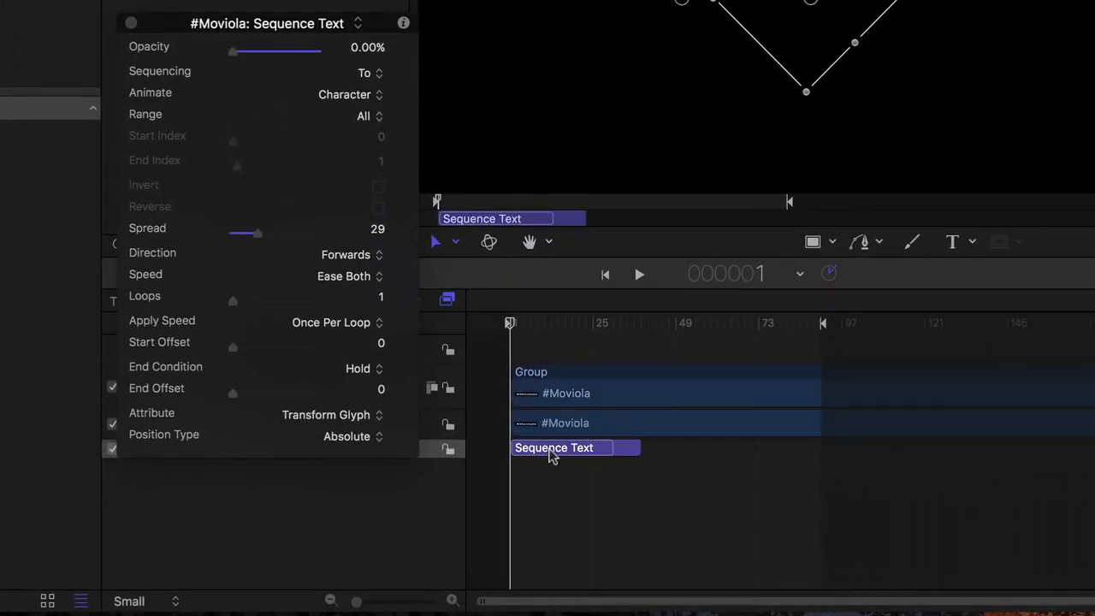
pyautogui.press('Delete')
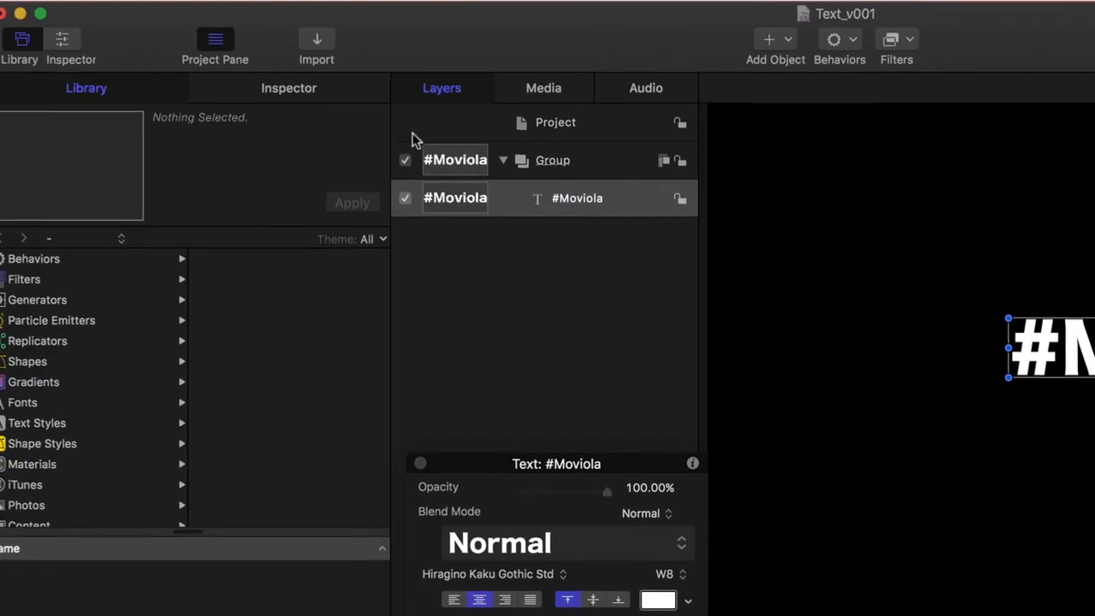
# Add a Wriggle parameter behavior to the Position of the #Moviola text and play the animation
pyautogui.click(334, 96)
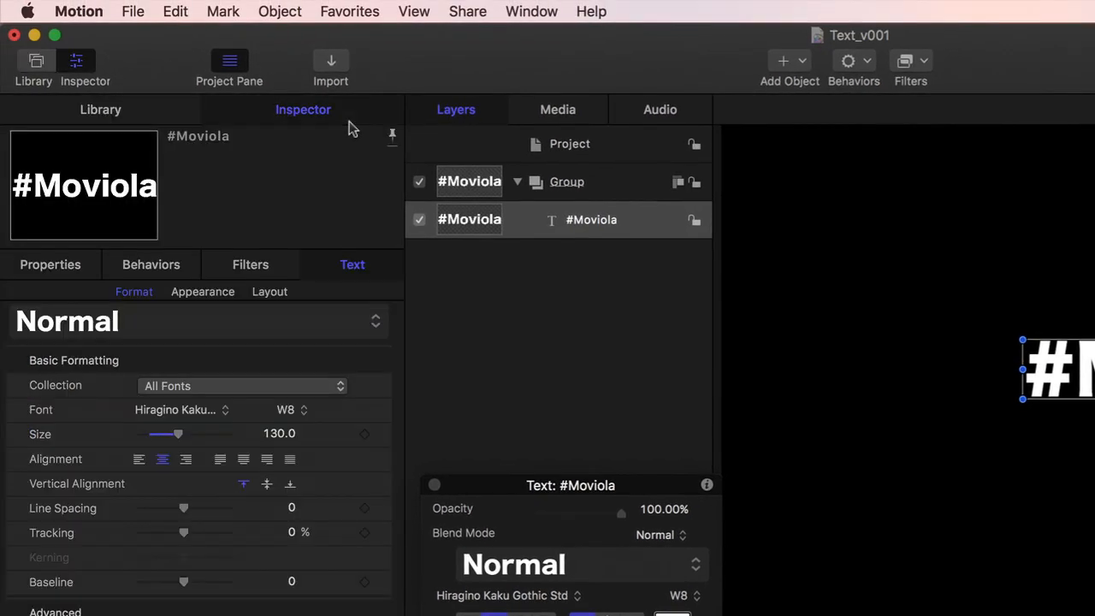
pyautogui.click(16, 272)
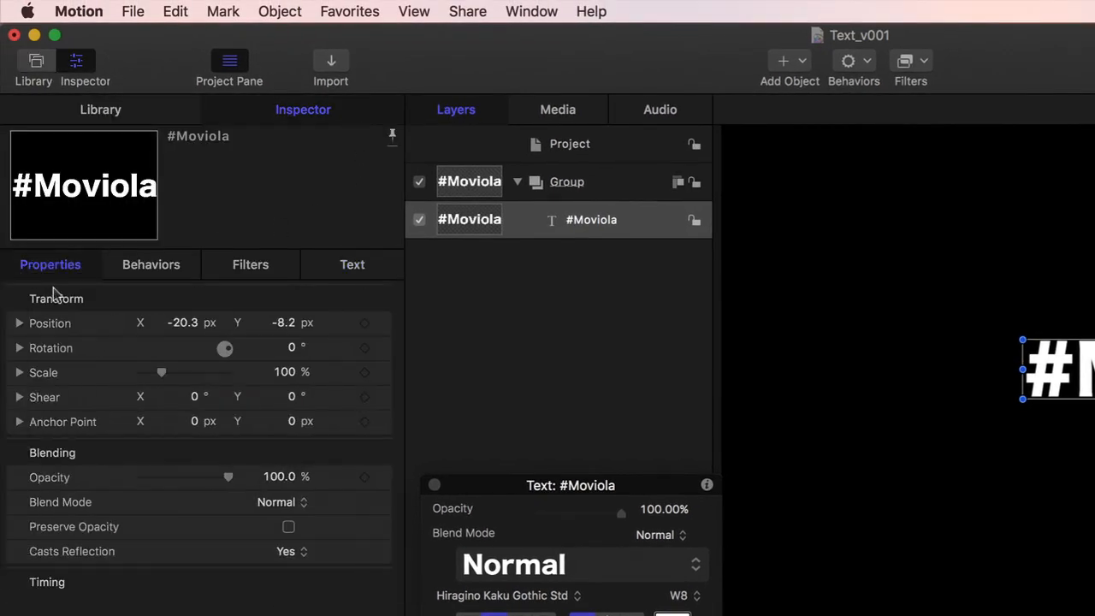
pyautogui.rightClick(54, 328)
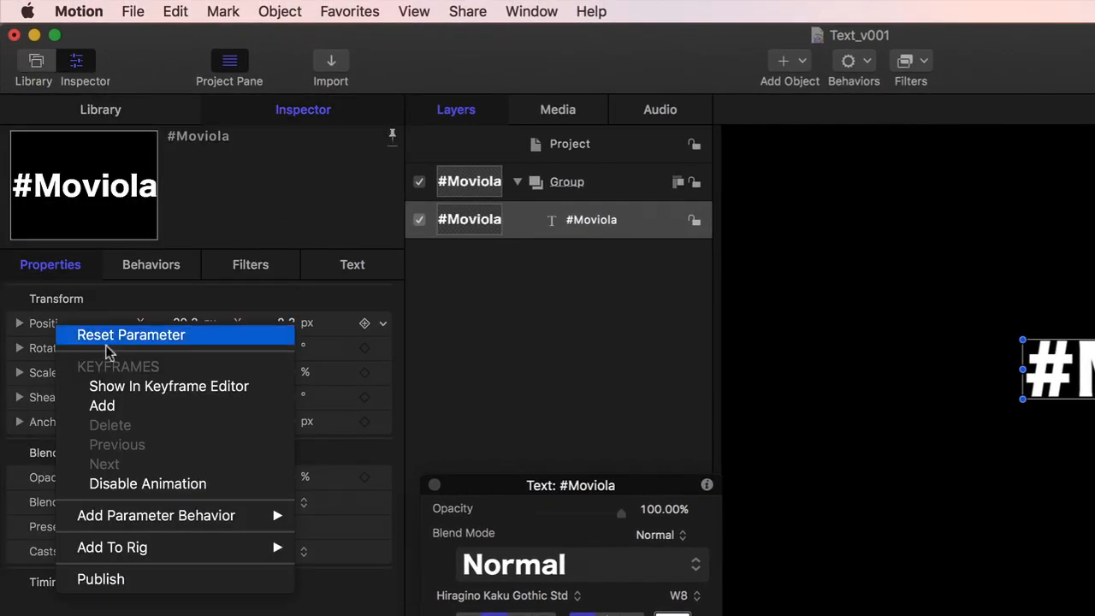
pyautogui.moveTo(156, 515)
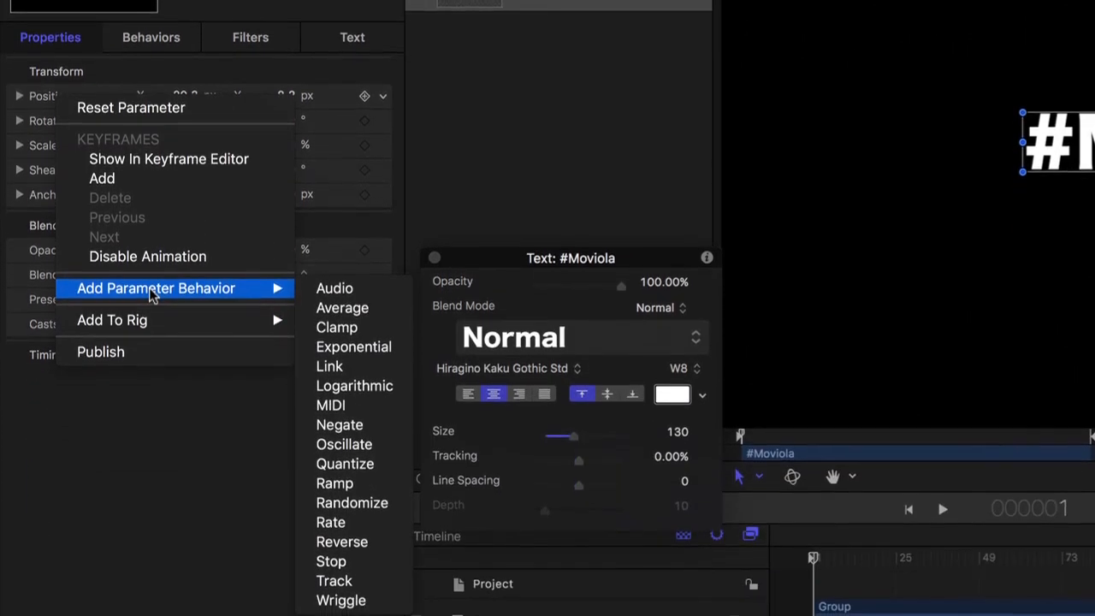
pyautogui.click(381, 594)
pyautogui.press('space')
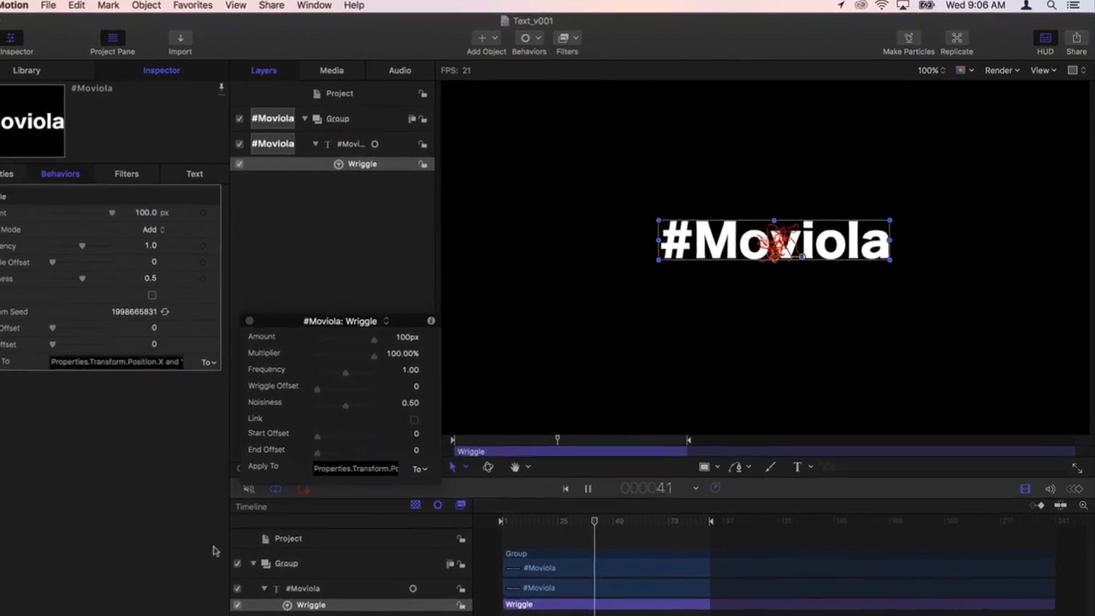
# Set the Wriggle behavior's Amount to 20 px and its Frequency to 152.29
pyautogui.moveTo(177, 420); pyautogui.dragTo(126, 426)
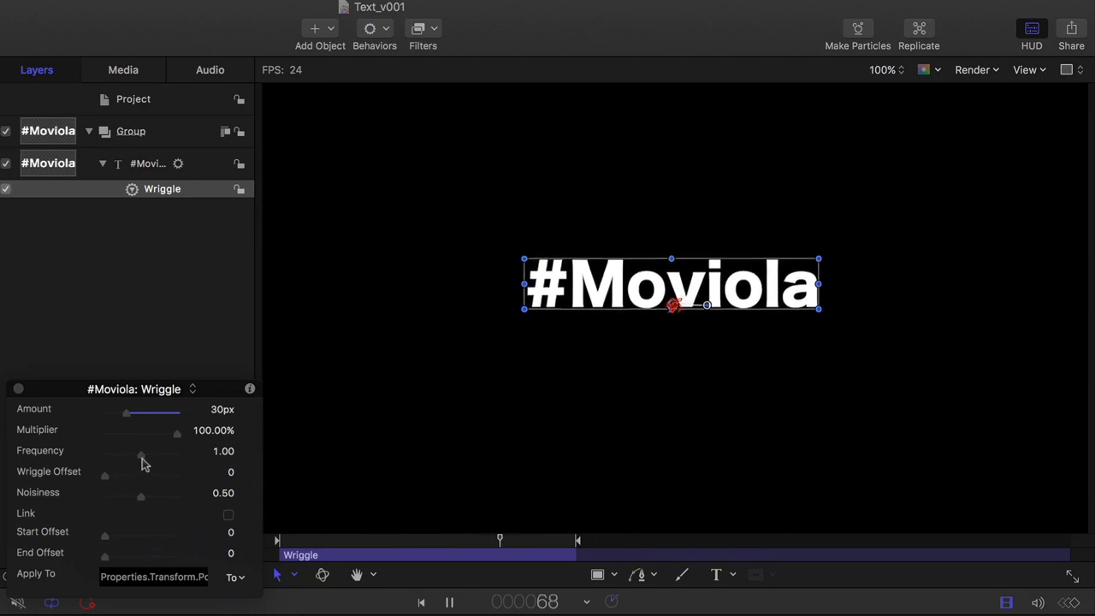
pyautogui.moveTo(141, 454); pyautogui.dragTo(225, 476)
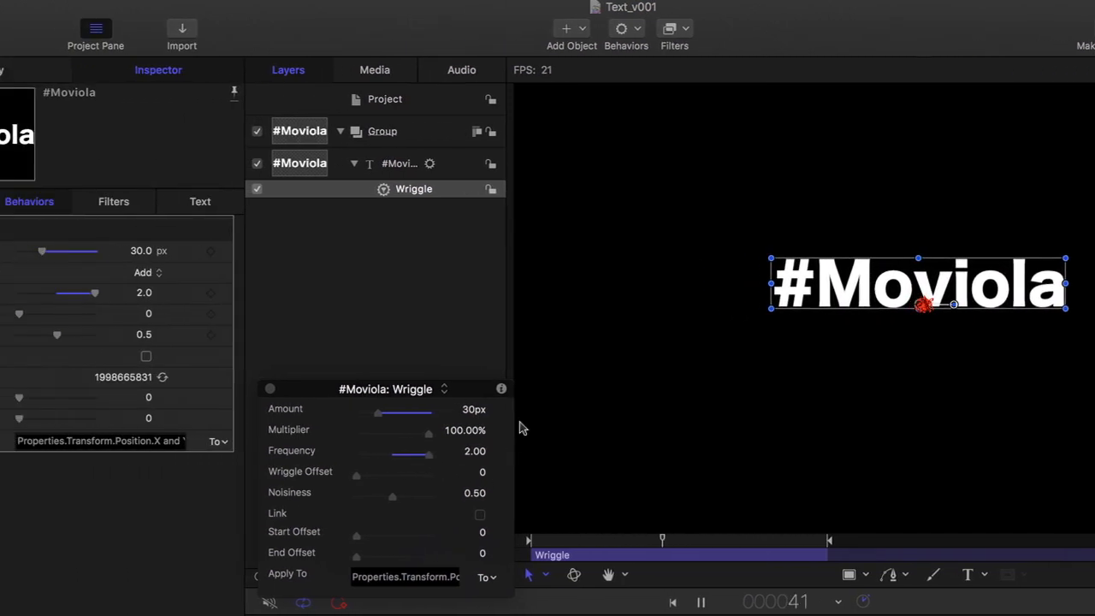
pyautogui.moveTo(144, 292); pyautogui.dragTo(147, 293)
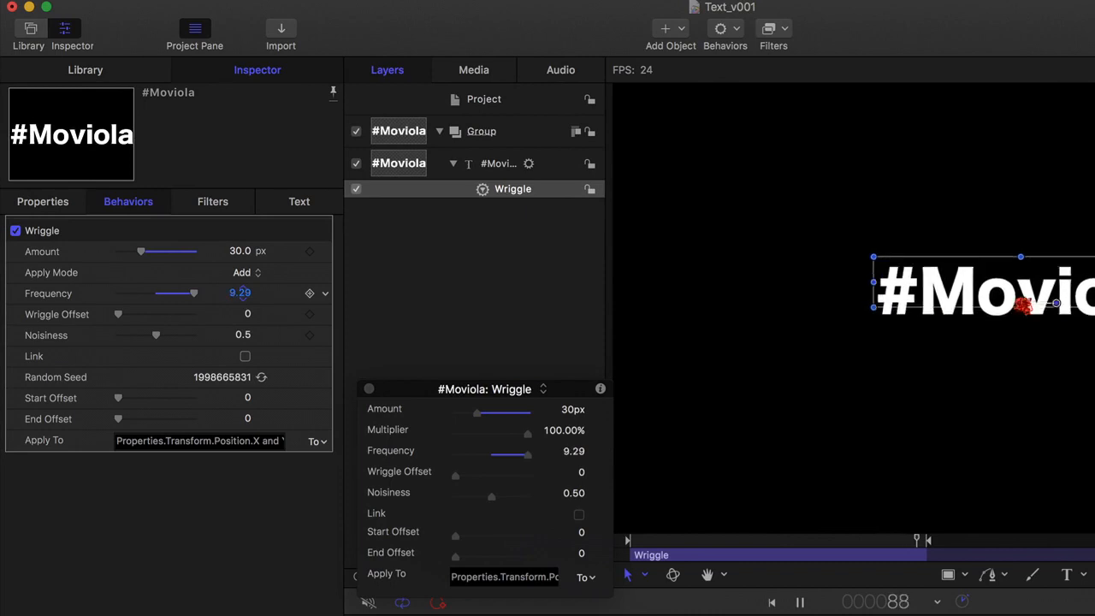
pyautogui.moveTo(242, 292); pyautogui.dragTo(245, 293)
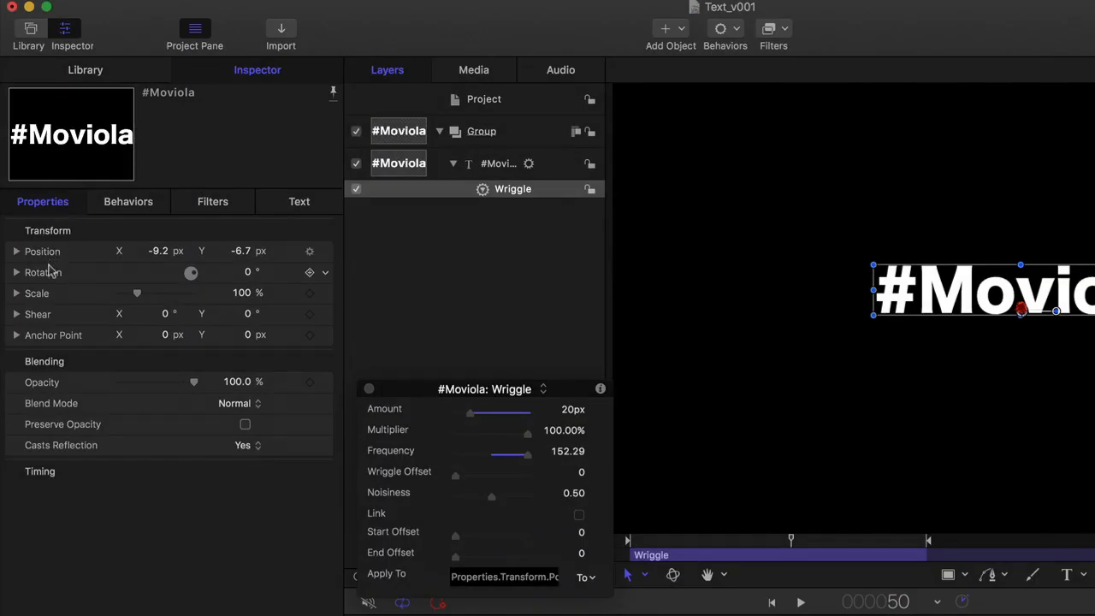
# Add a parameter behavior to the Rotation of the #Moviola text
pyautogui.rightClick(48, 273)
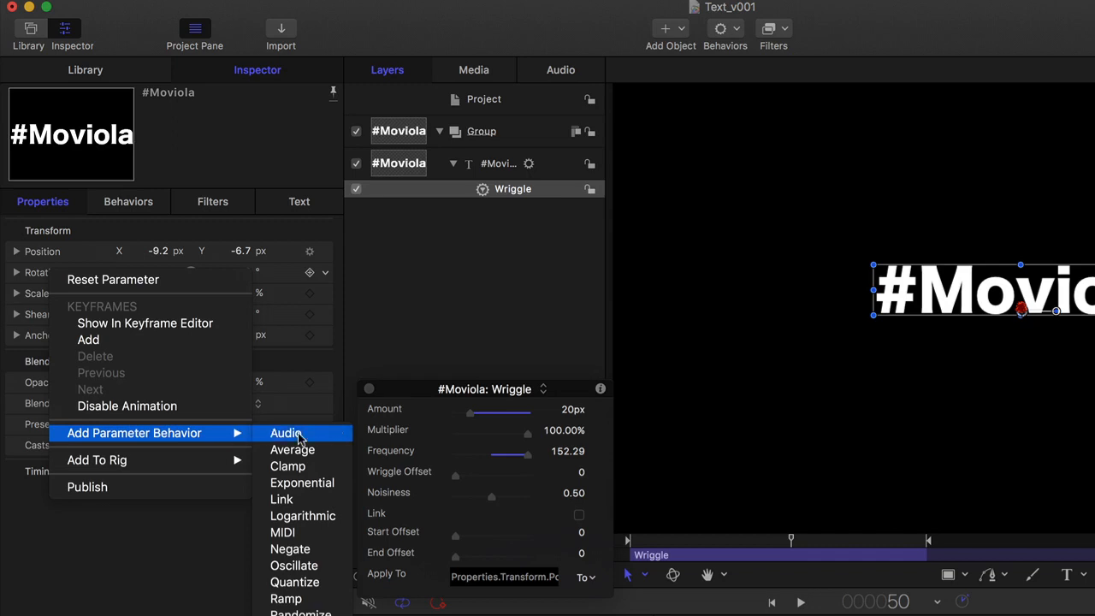
pyautogui.click(318, 536)
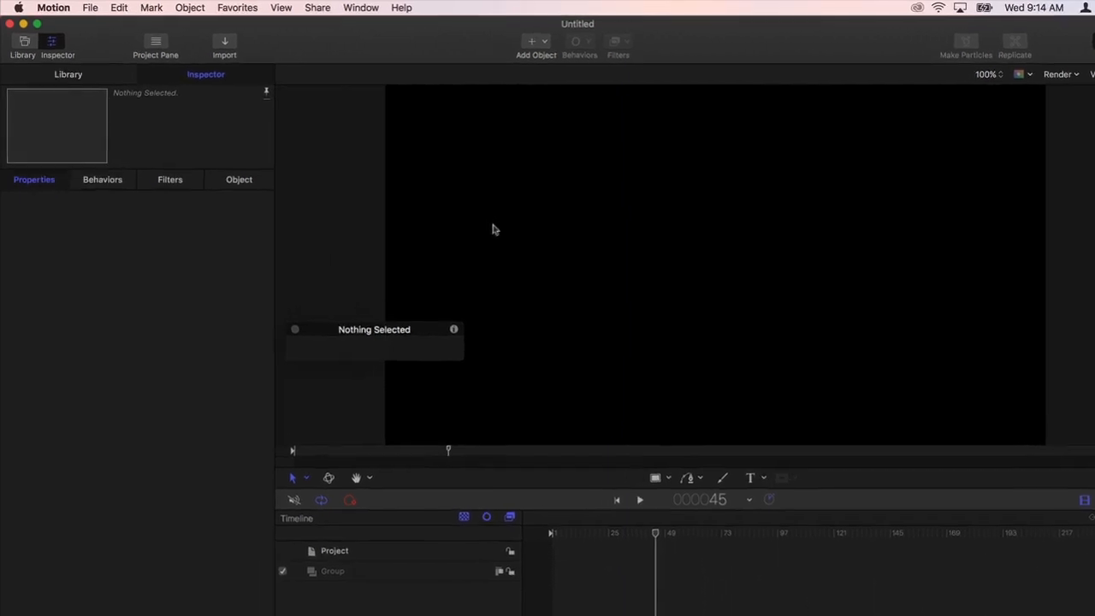
# Preview the Caustics, Cellular, Checkerboard and Clouds image generators in the Library
pyautogui.click(142, 96)
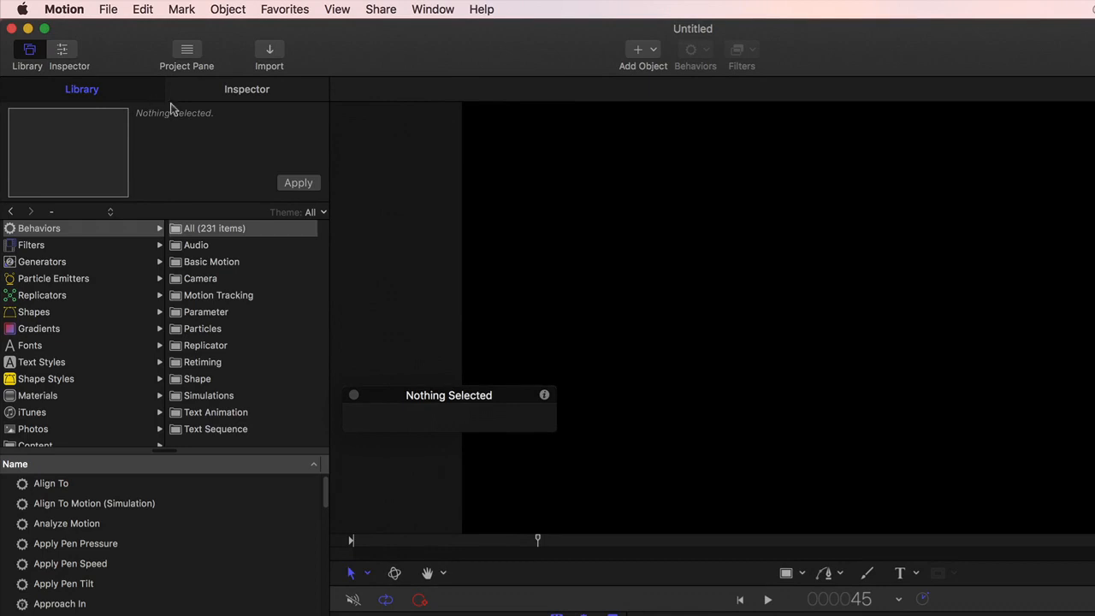
pyautogui.click(81, 262)
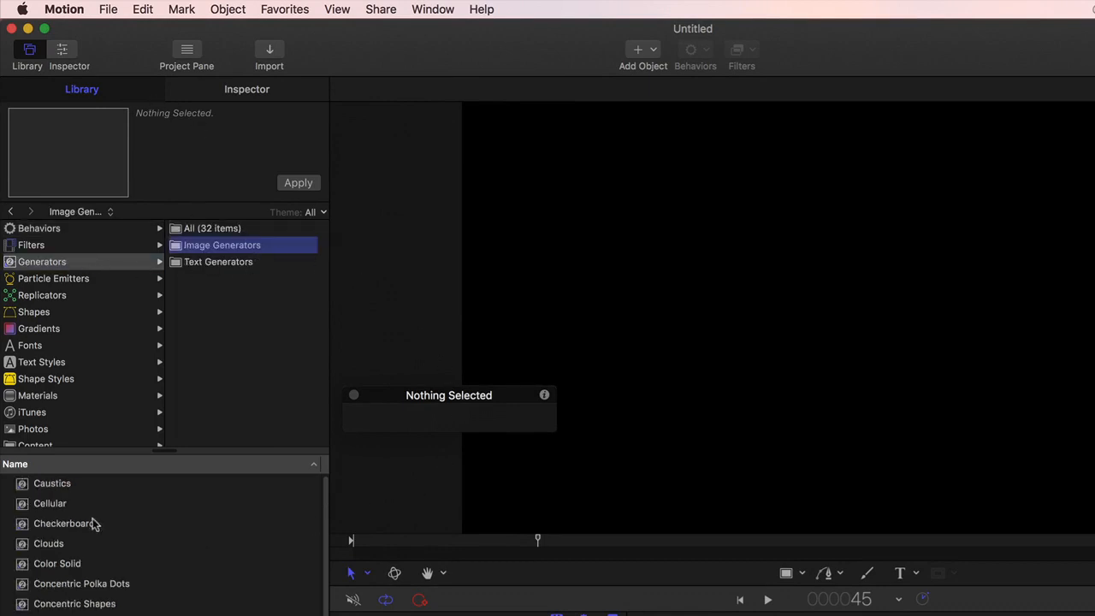
pyautogui.click(60, 484)
pyautogui.click(69, 504)
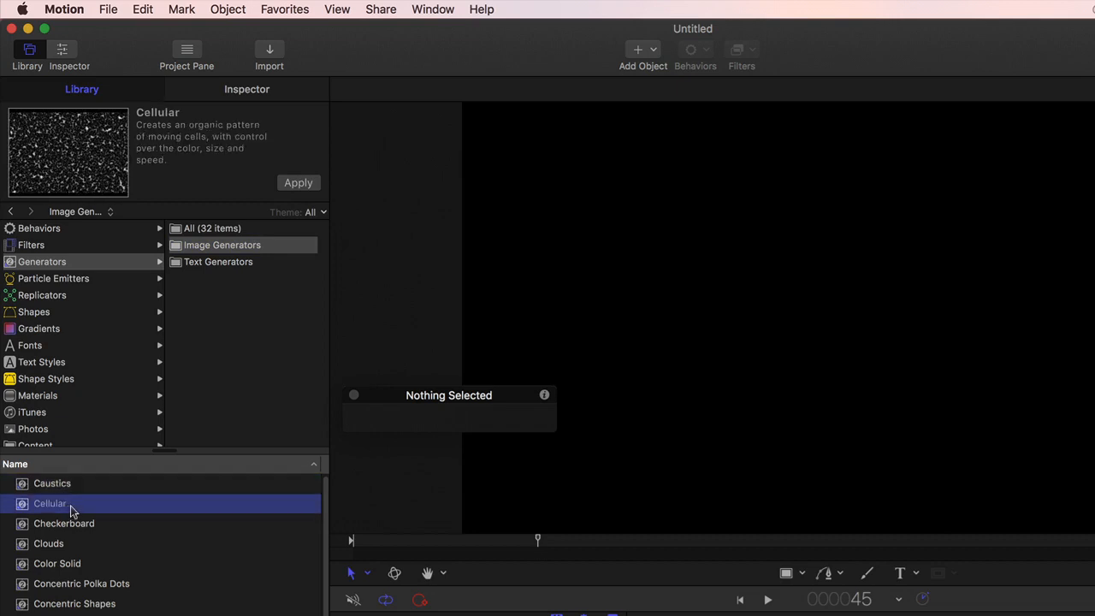
pyautogui.click(80, 524)
pyautogui.click(58, 549)
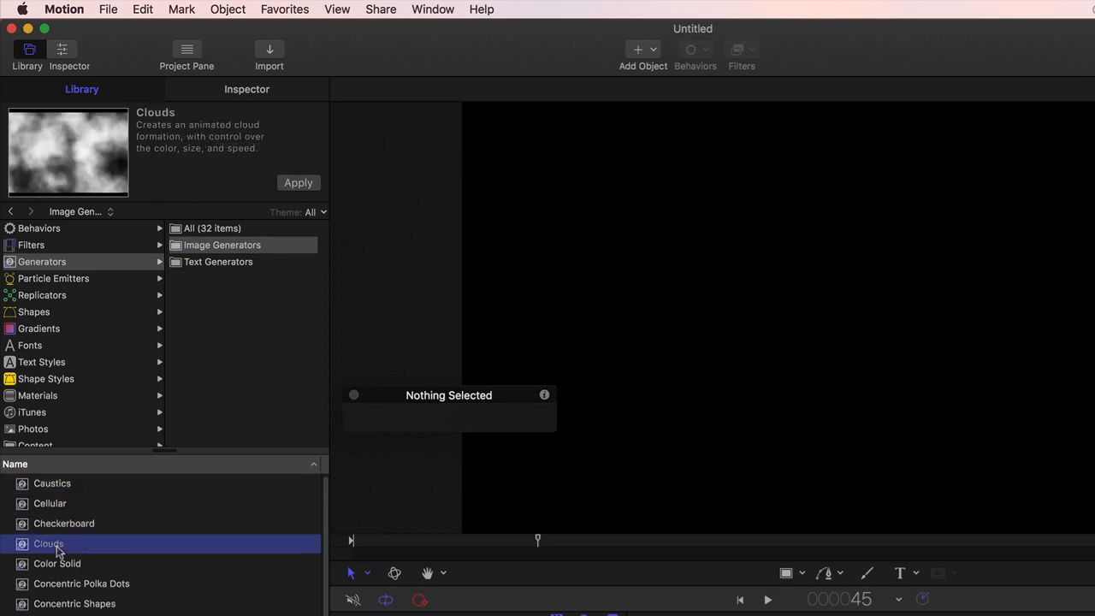
# Show the project's layers and add the Caustics image generator to them
pyautogui.click(72, 487)
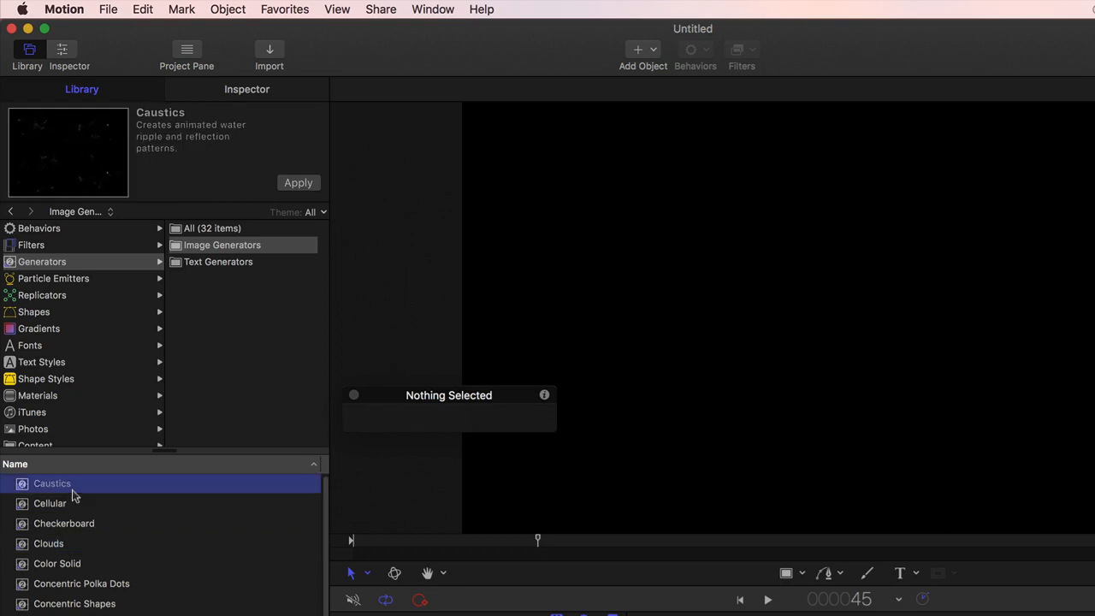
pyautogui.press('F5')
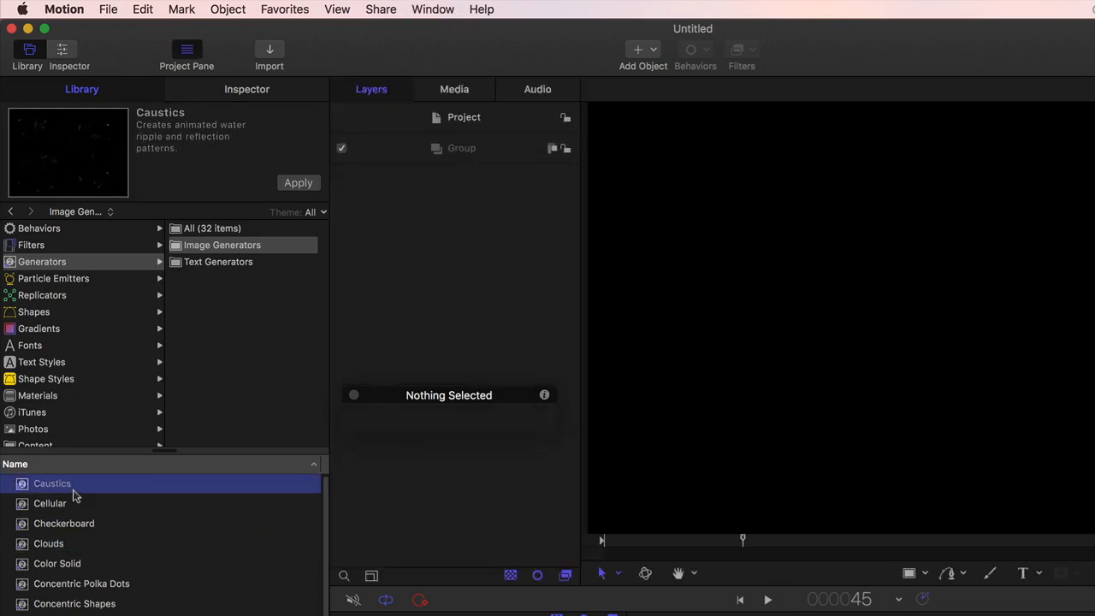
pyautogui.moveTo(23, 493); pyautogui.dragTo(396, 360)
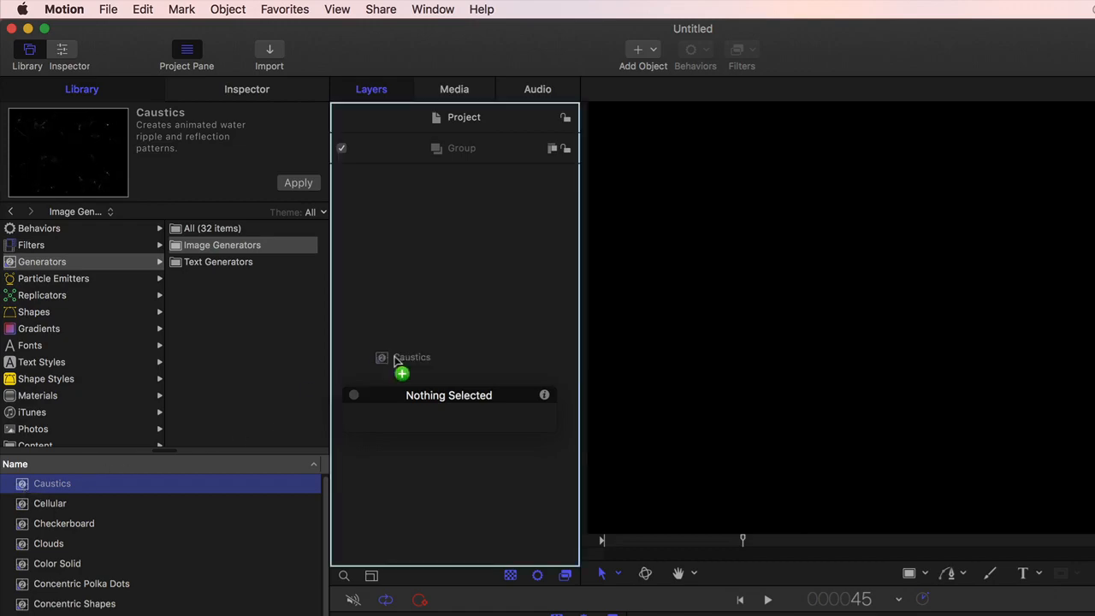
pyautogui.moveTo(483, 268); pyautogui.dragTo(484, 270)
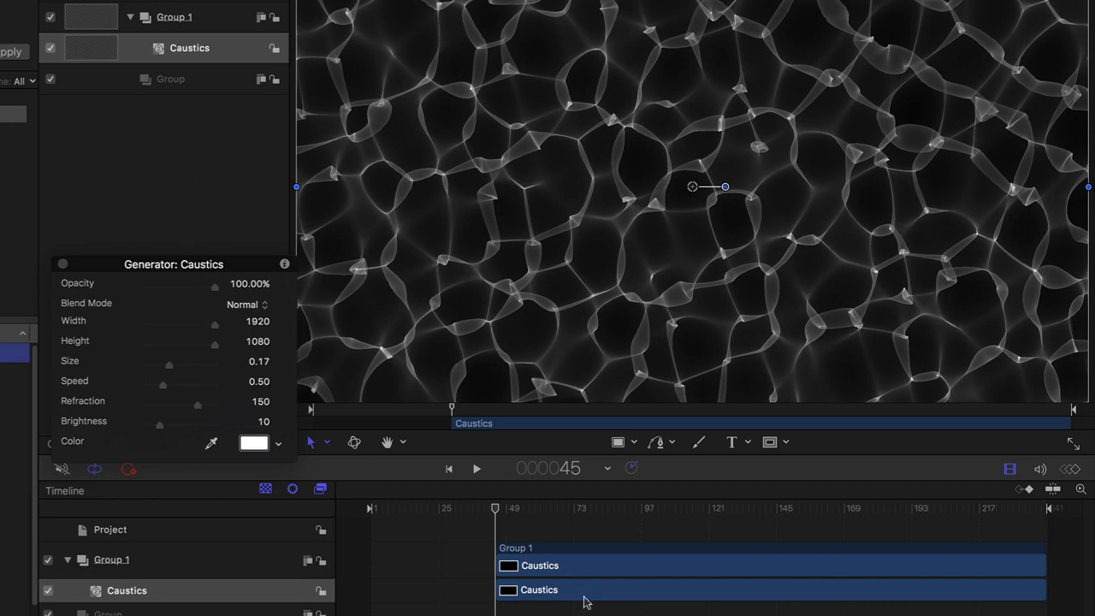
# Move the Caustics clip to the start of the timeline and play a range ending at about frame 114
pyautogui.moveTo(717, 581); pyautogui.dragTo(571, 579)
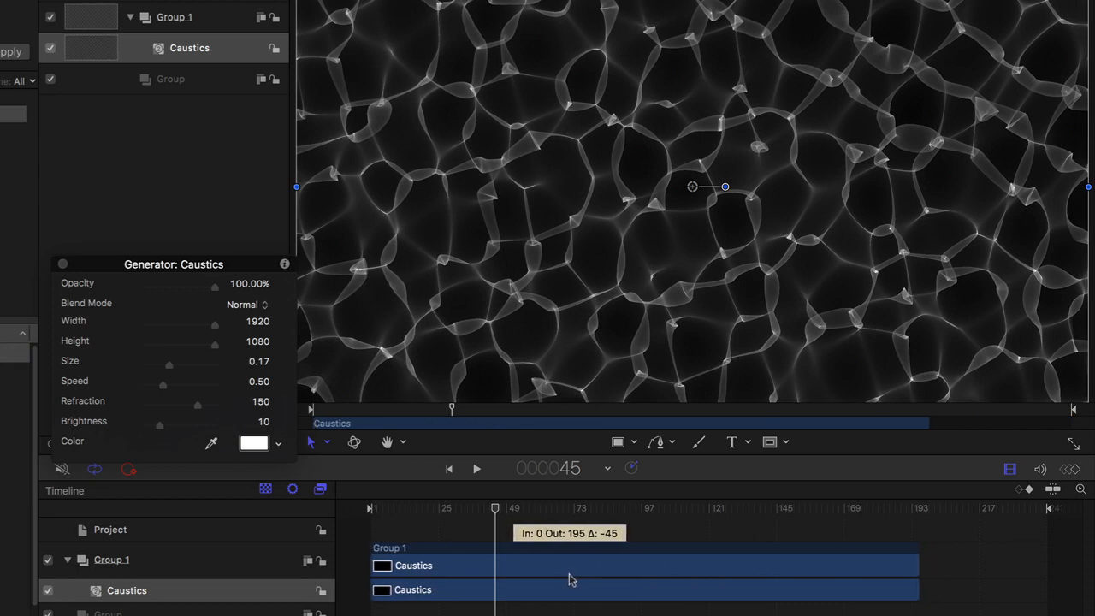
pyautogui.moveTo(570, 573); pyautogui.dragTo(571, 573)
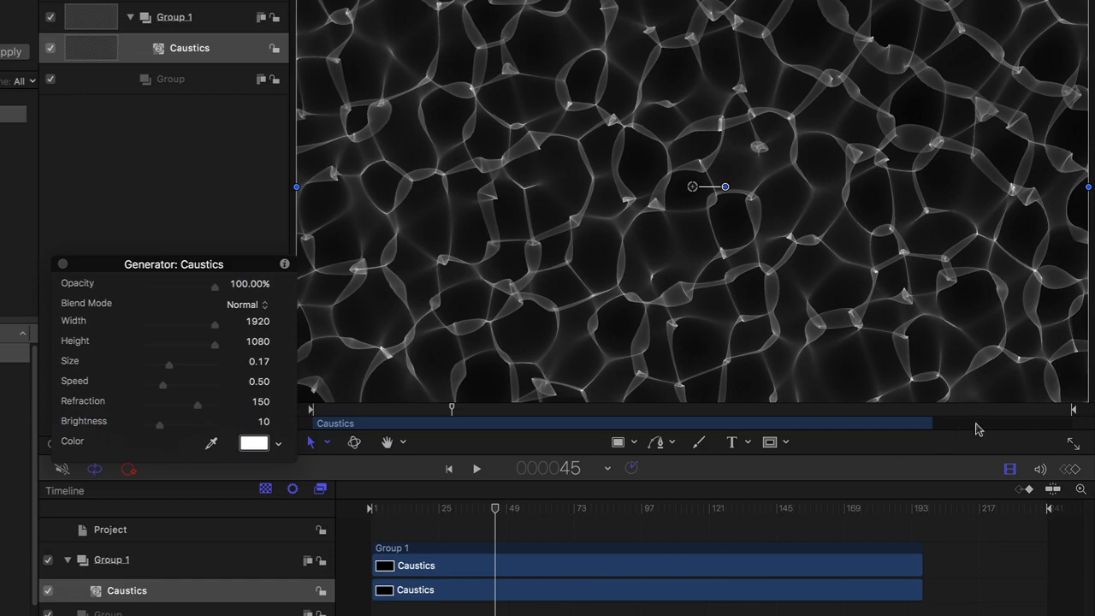
pyautogui.moveTo(1075, 414); pyautogui.dragTo(678, 463)
pyautogui.press('space')
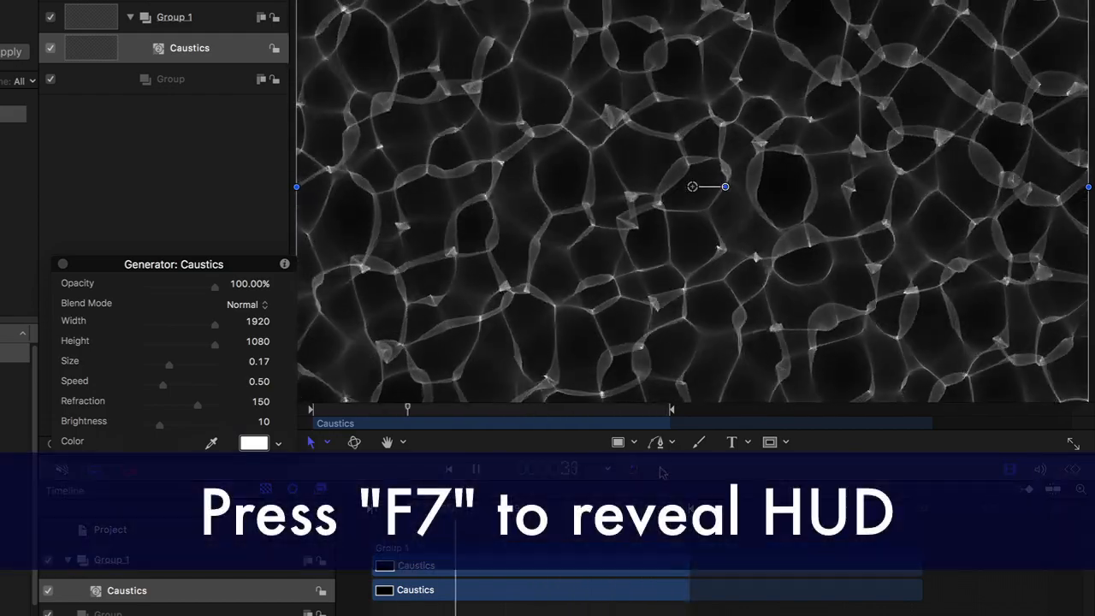
# Set the Caustics generator's Size to 0.29, Speed to 0.85, Refraction to 200 and Brightness to 21, and apply the Overdrive glow filter
pyautogui.moveTo(163, 385); pyautogui.dragTo(183, 373)
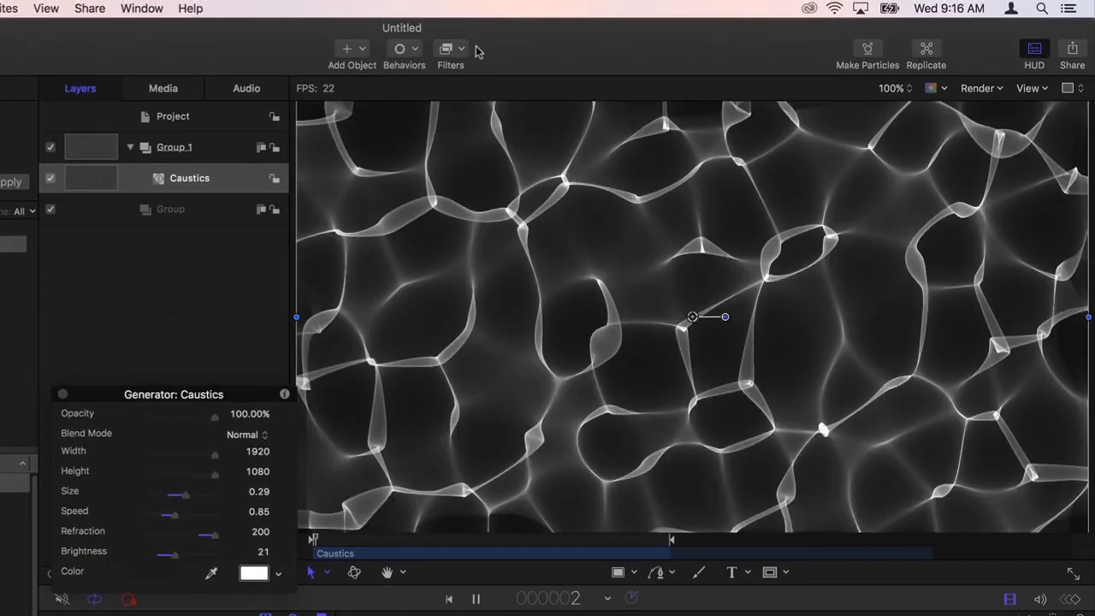
pyautogui.click(462, 51)
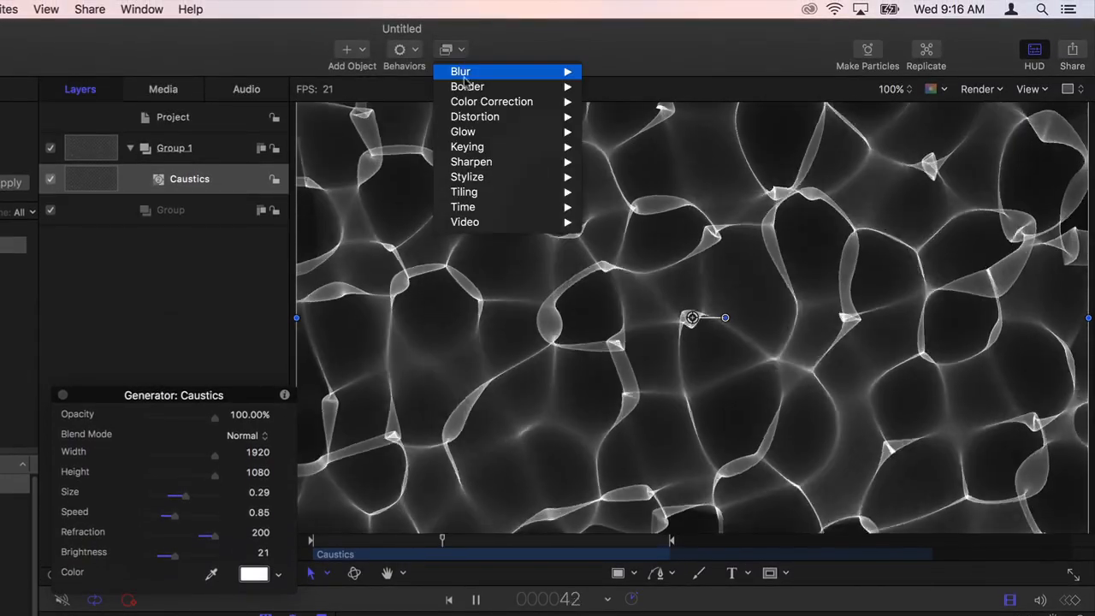
pyautogui.moveTo(474, 118)
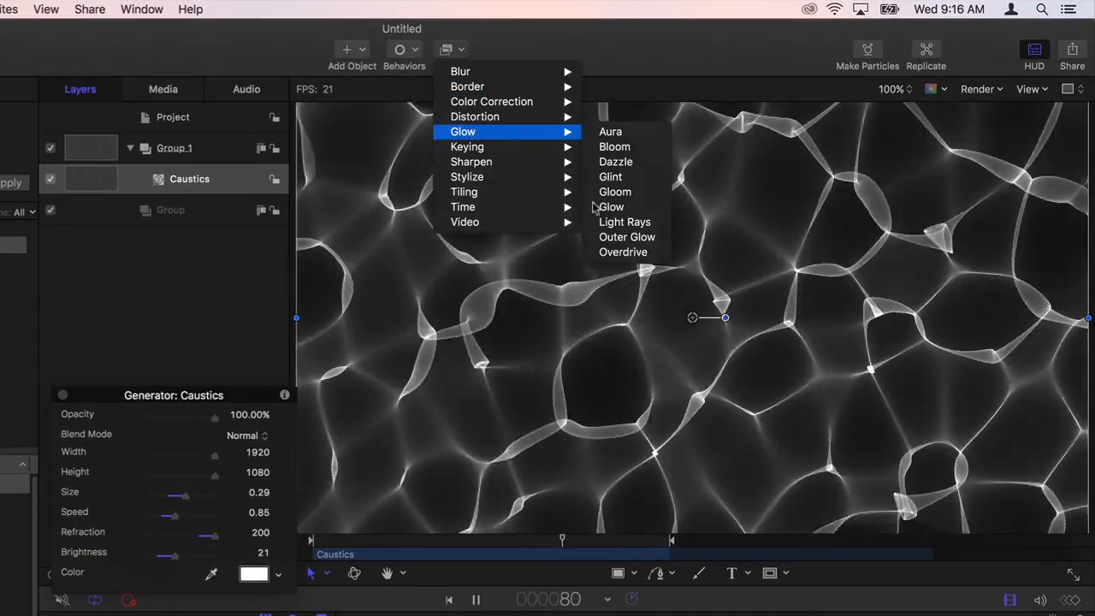
pyautogui.click(615, 253)
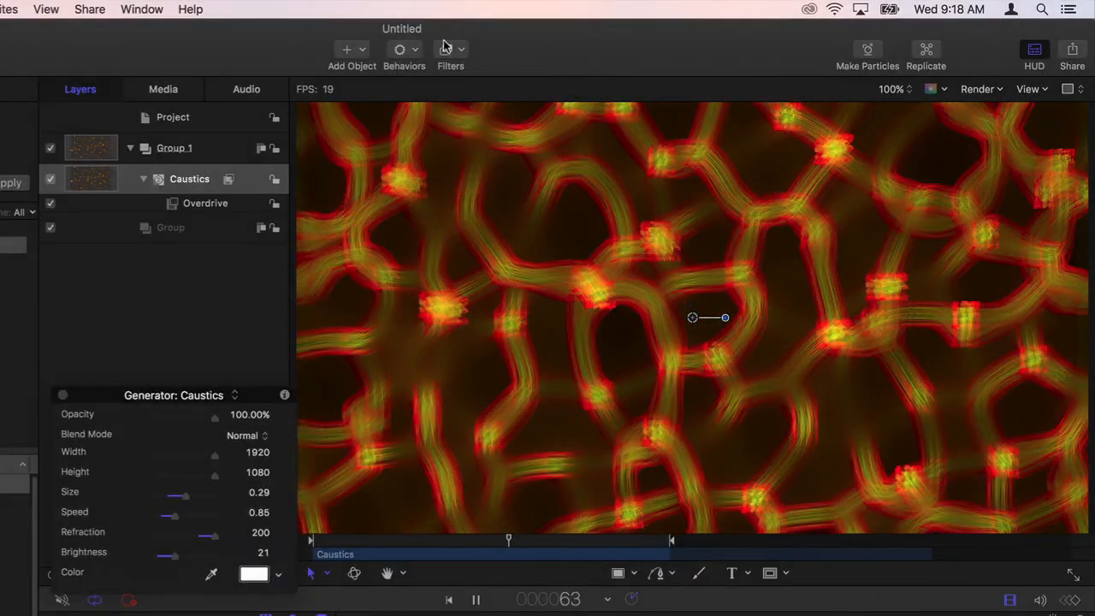
# Apply the Slit Tunnel stylize filter to the Caustics generator
pyautogui.click(459, 51)
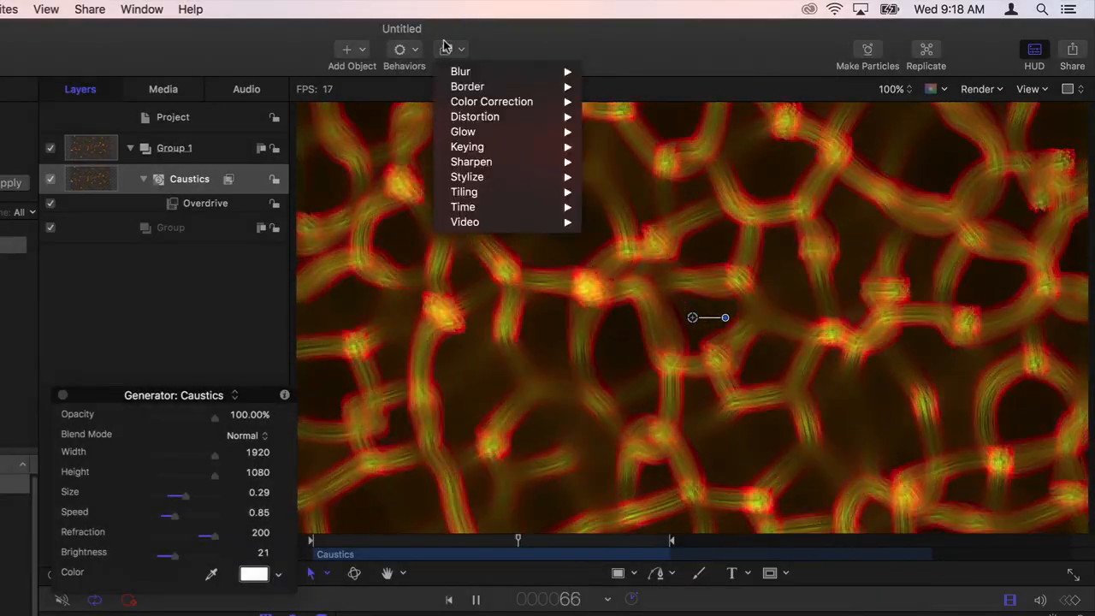
pyautogui.moveTo(489, 177)
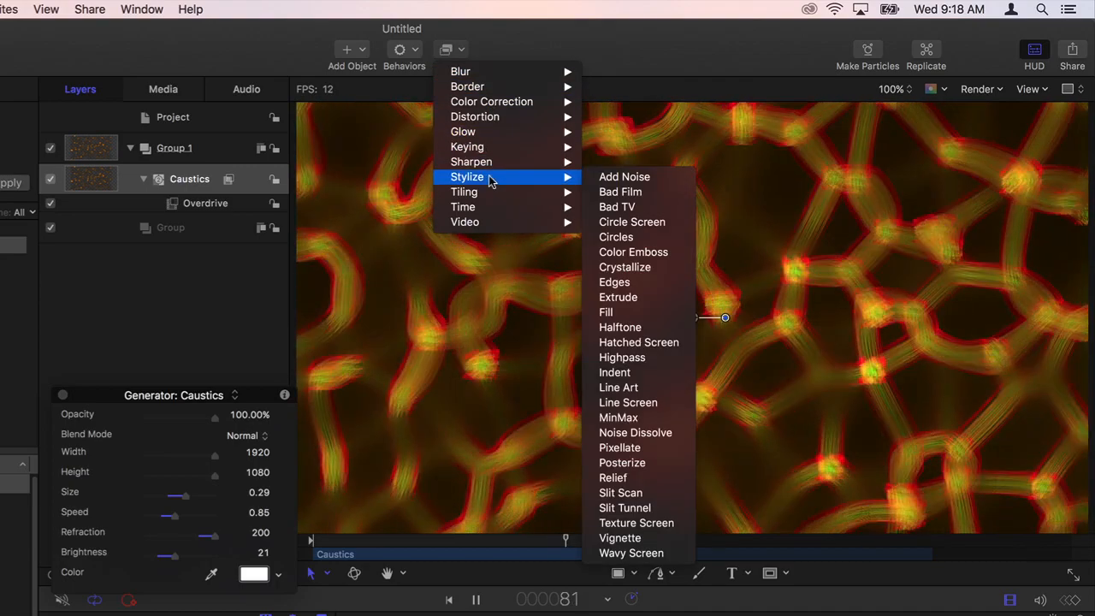
pyautogui.click(659, 508)
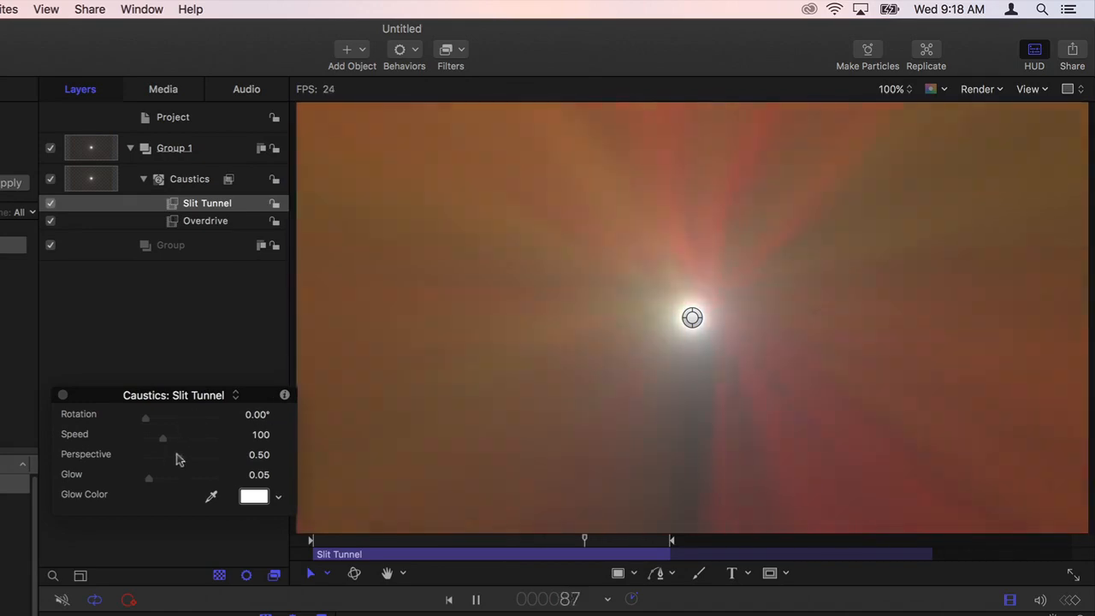
# Set the Slit Tunnel filter's Rotation to 77.90°, Speed to 41, Perspective to 0.47 and Glow to 0.26
pyautogui.moveTo(178, 459)
pyautogui.mouseDown()
pyautogui.moveTo(214, 474)
pyautogui.moveTo(146, 467)
pyautogui.moveTo(159, 469)
pyautogui.mouseUp()
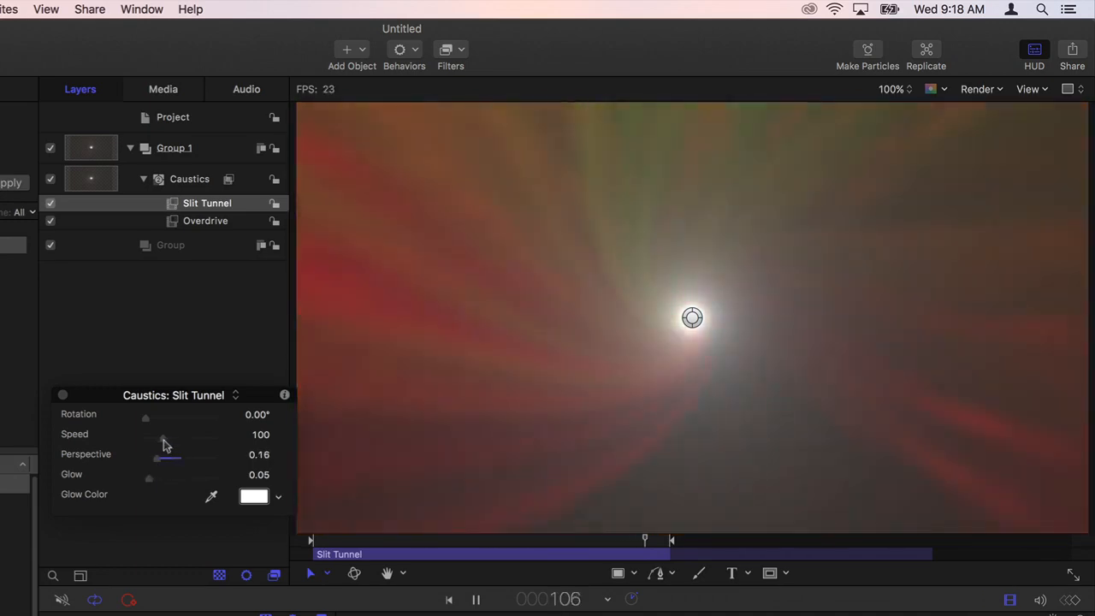
pyautogui.moveTo(163, 439)
pyautogui.mouseDown()
pyautogui.moveTo(151, 442)
pyautogui.moveTo(159, 427)
pyautogui.mouseUp()
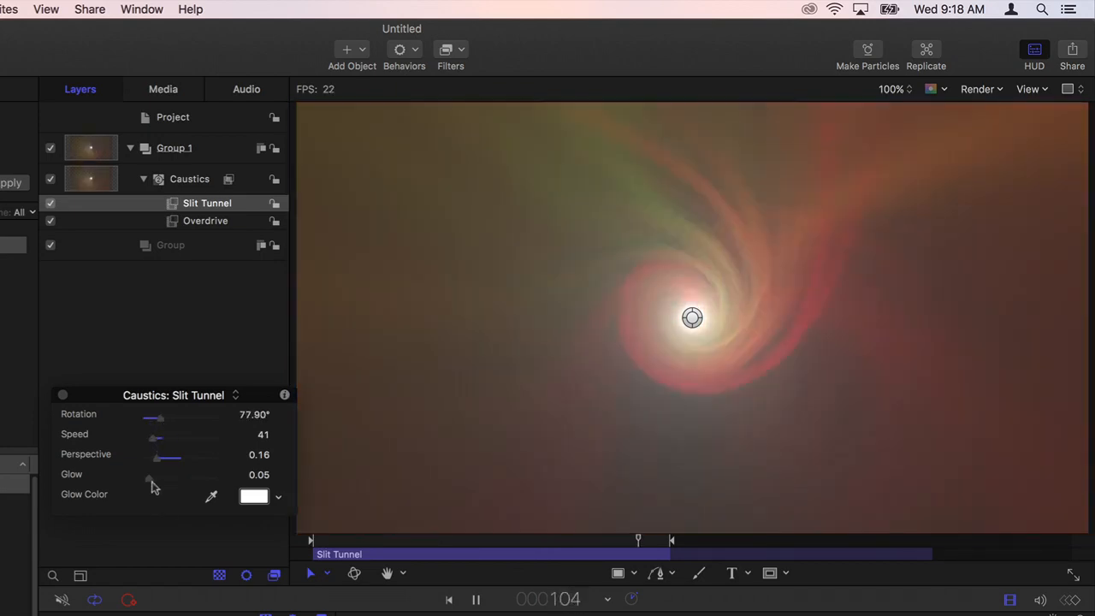
pyautogui.moveTo(149, 479)
pyautogui.mouseDown()
pyautogui.moveTo(175, 487)
pyautogui.moveTo(155, 489)
pyautogui.mouseUp()
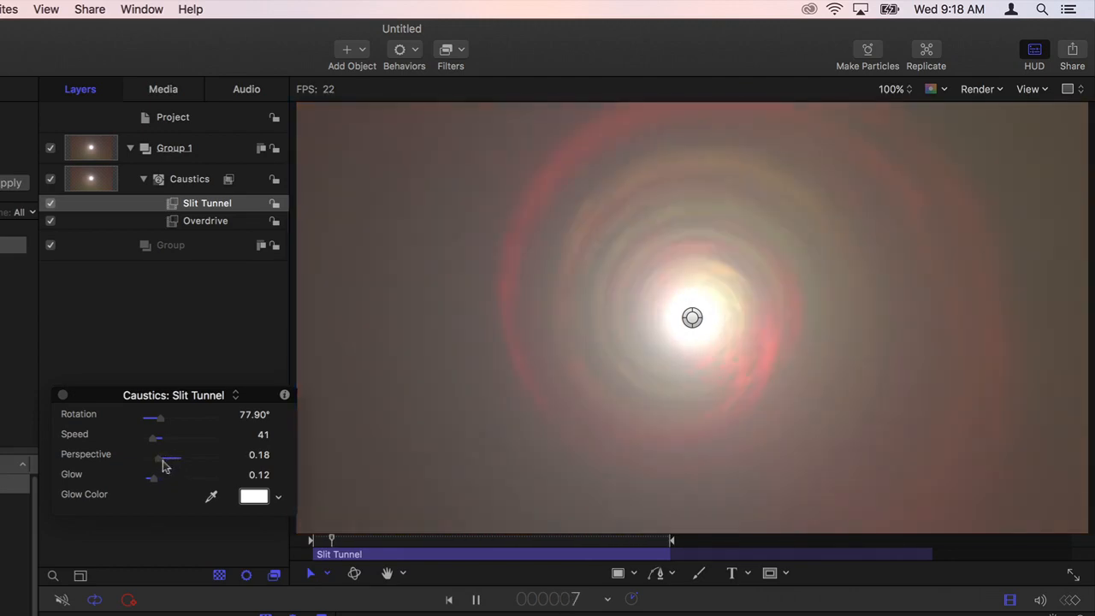
pyautogui.moveTo(164, 465); pyautogui.dragTo(181, 470)
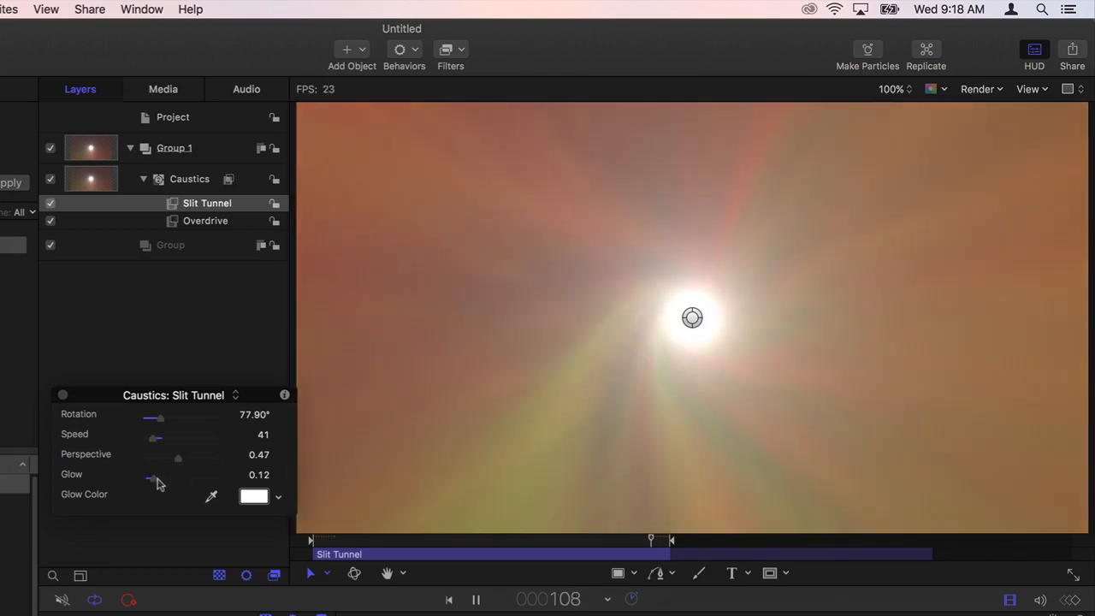
pyautogui.moveTo(155, 480); pyautogui.dragTo(168, 481)
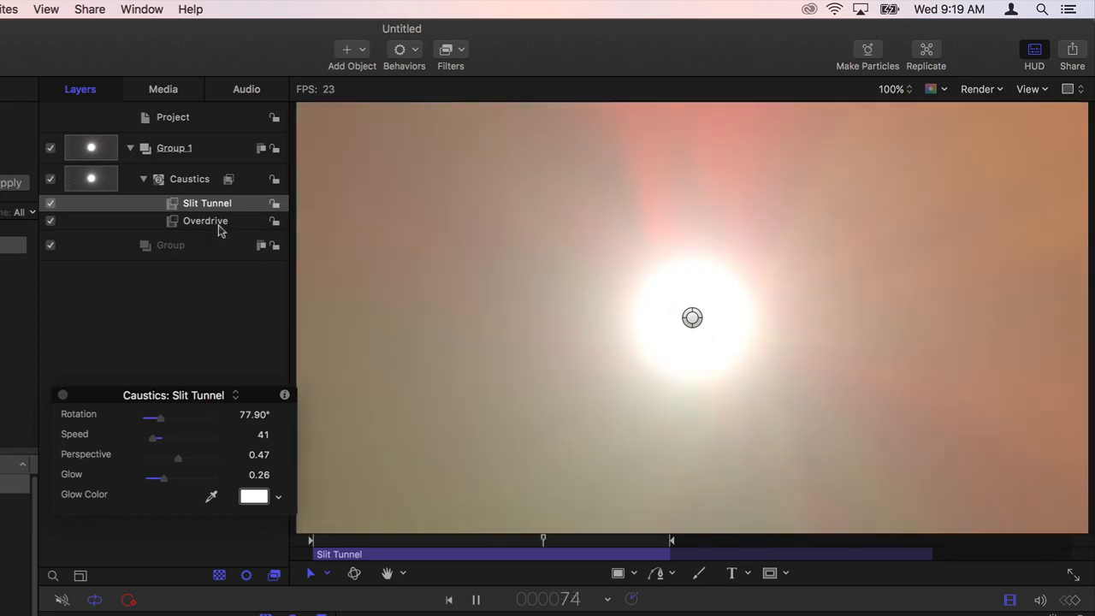
# Set the Overdrive filter's Rotation to 111.67° and Intensity to 32, and render a RAM preview
pyautogui.click(219, 224)
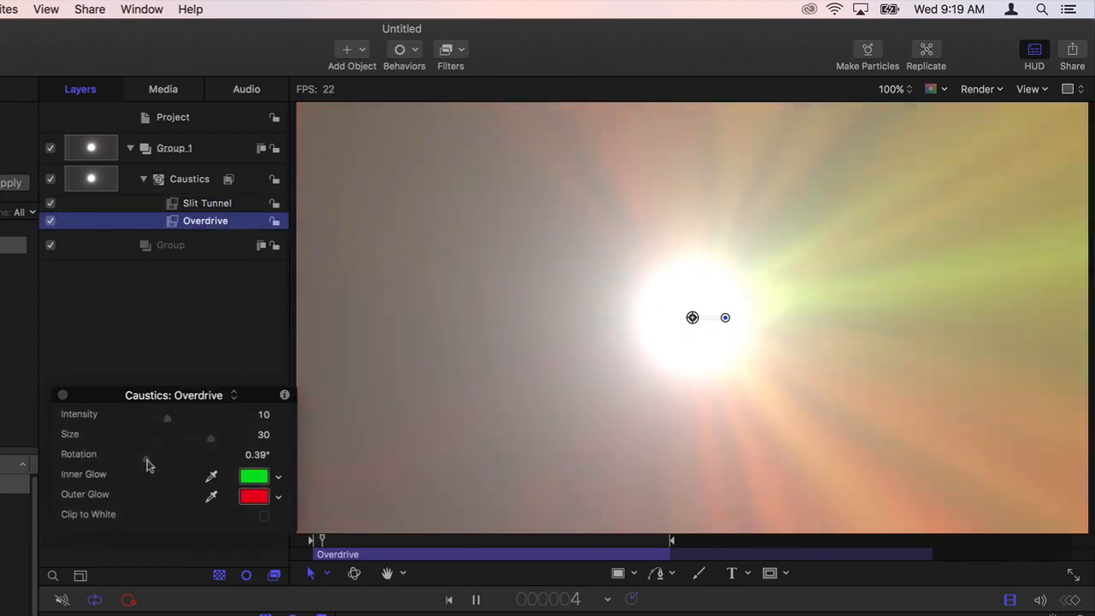
pyautogui.moveTo(145, 458); pyautogui.dragTo(169, 460)
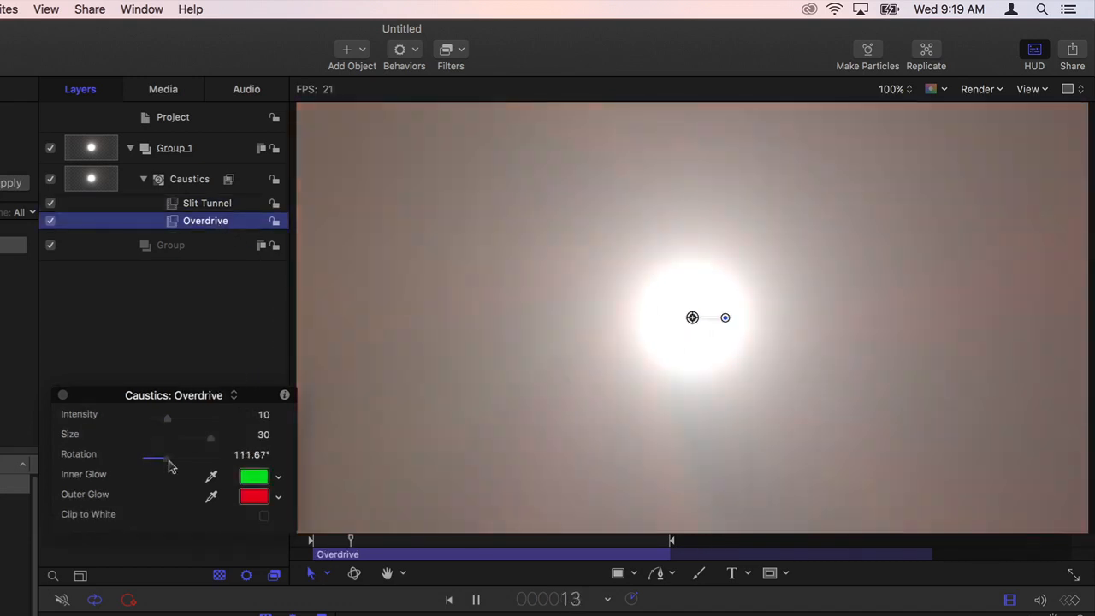
pyautogui.moveTo(168, 422); pyautogui.dragTo(234, 422)
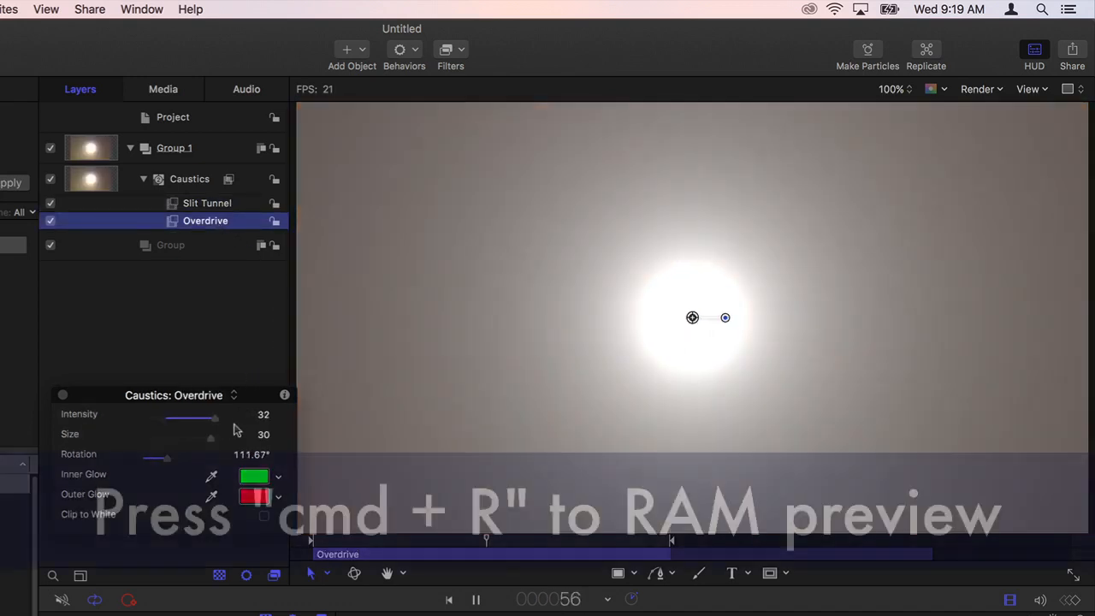
pyautogui.press('super+r')
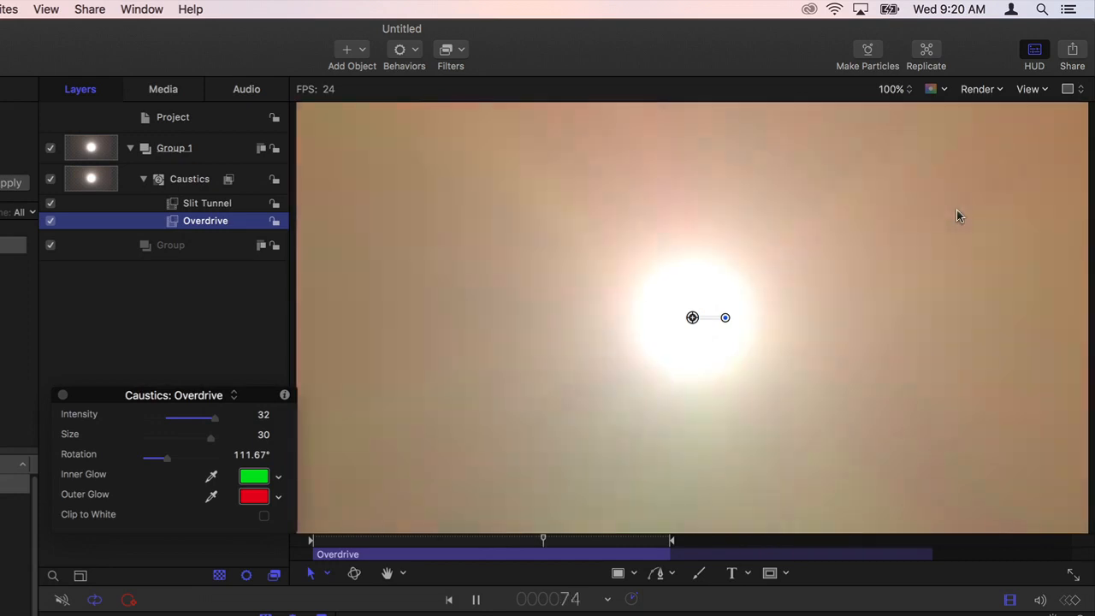
# Enable Motion Blur in the canvas render options and switch it back off
pyautogui.click(981, 89)
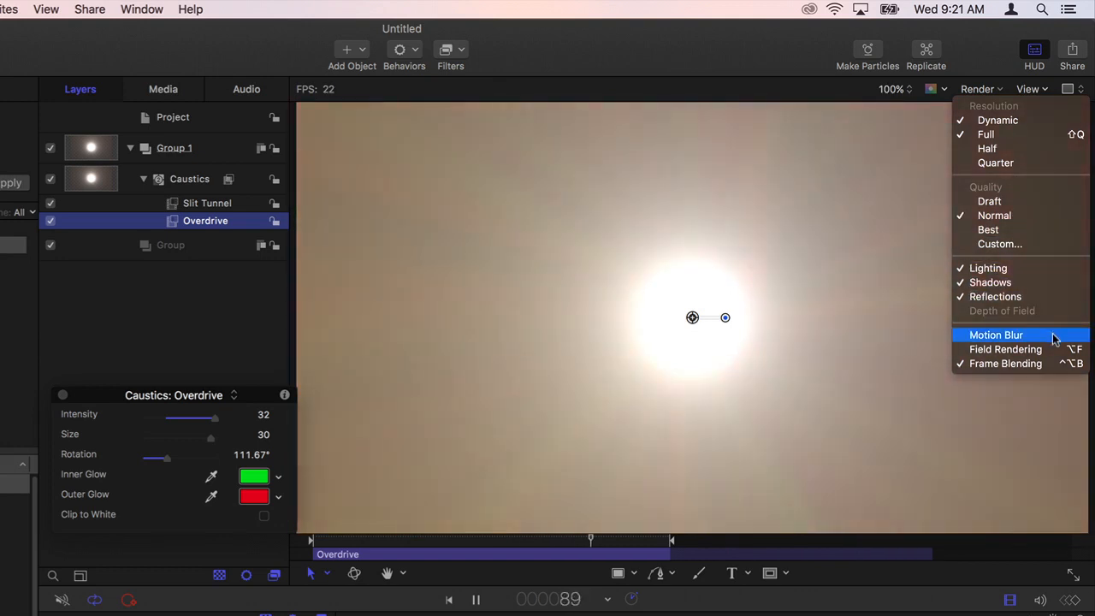
pyautogui.click(1052, 335)
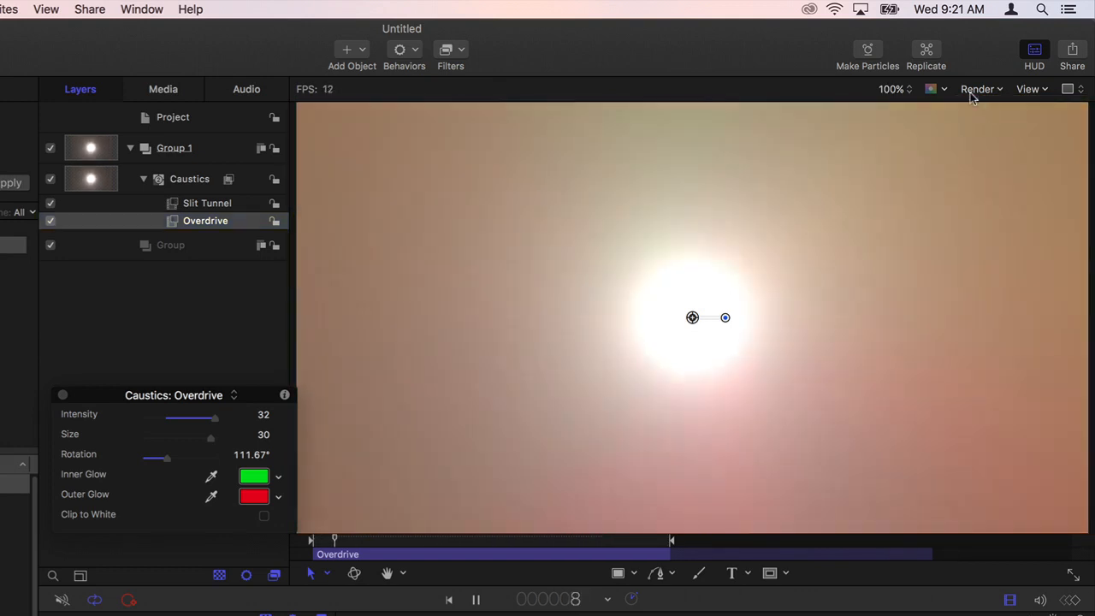
pyautogui.click(971, 91)
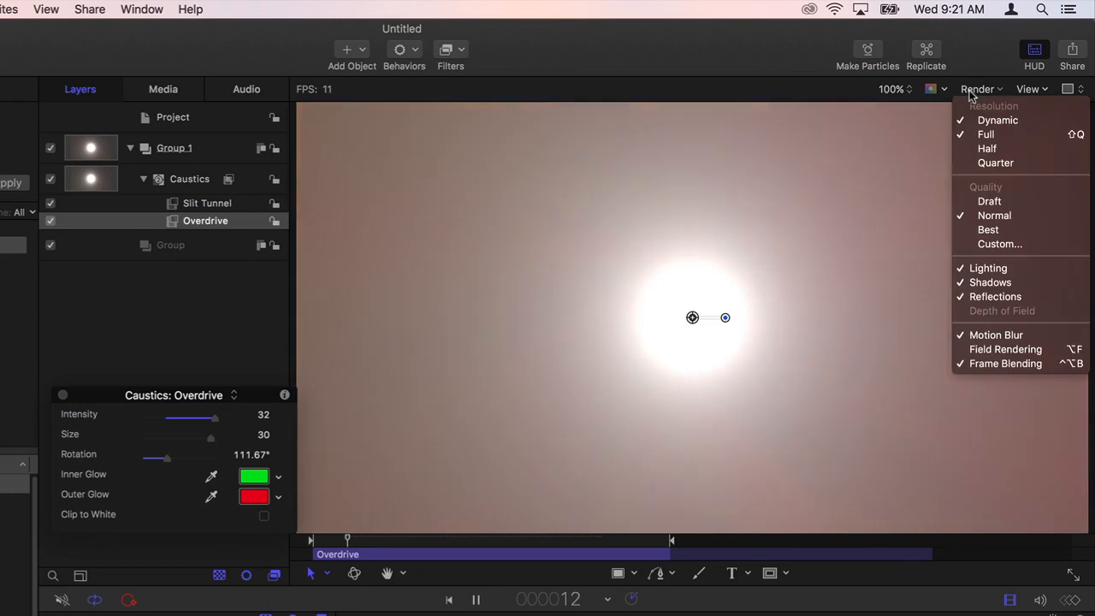
pyautogui.click(1052, 336)
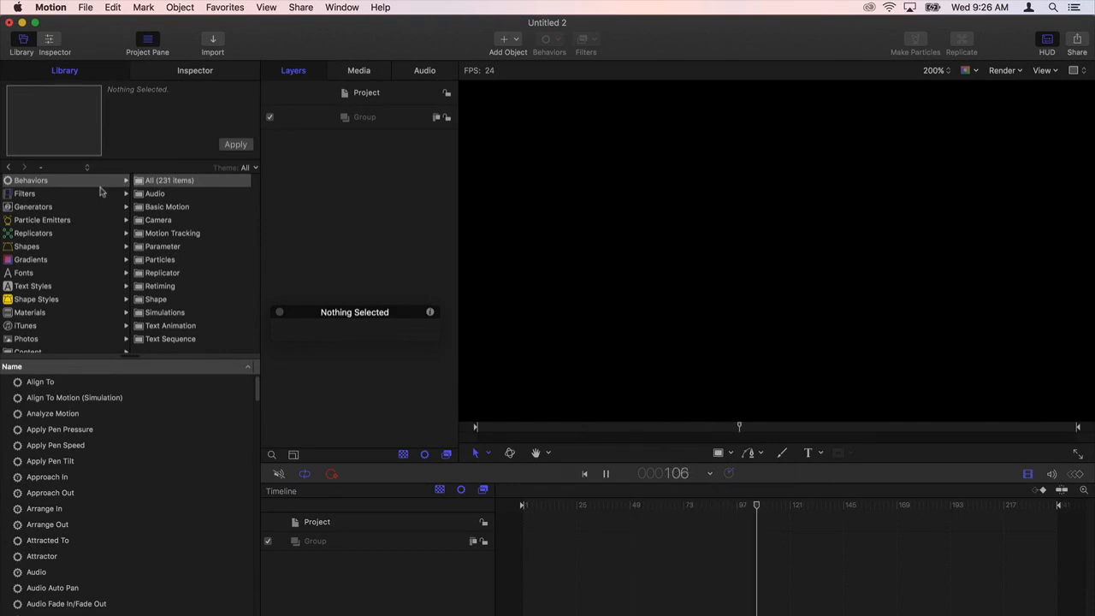
# Try out preset particle emitters from the library's Pyro, Smoke and Sparkles categories, including Magic Dust
pyautogui.click(53, 220)
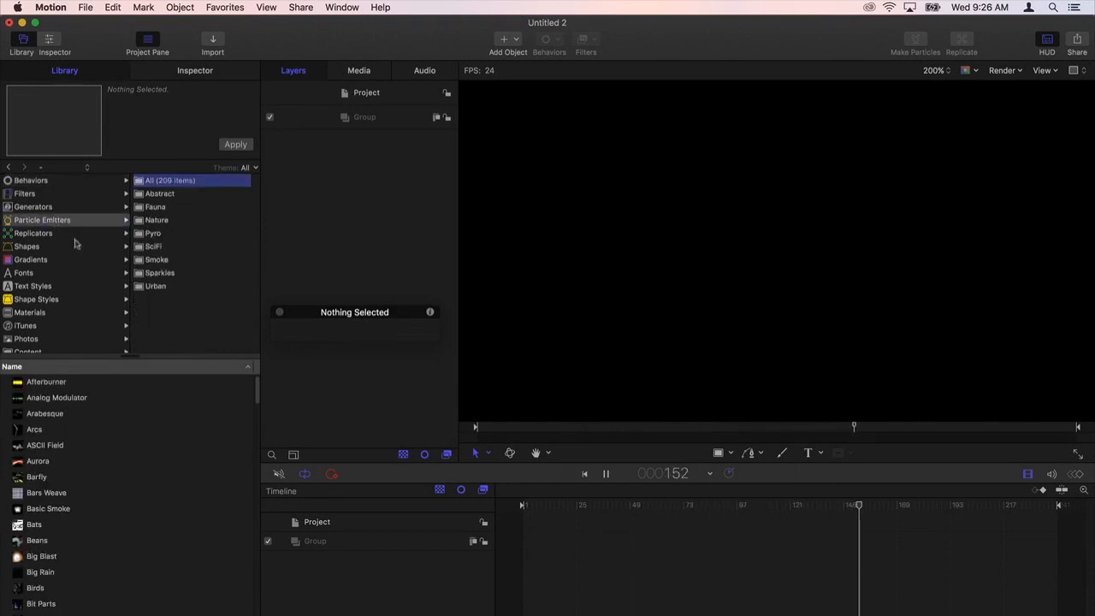
pyautogui.click(151, 233)
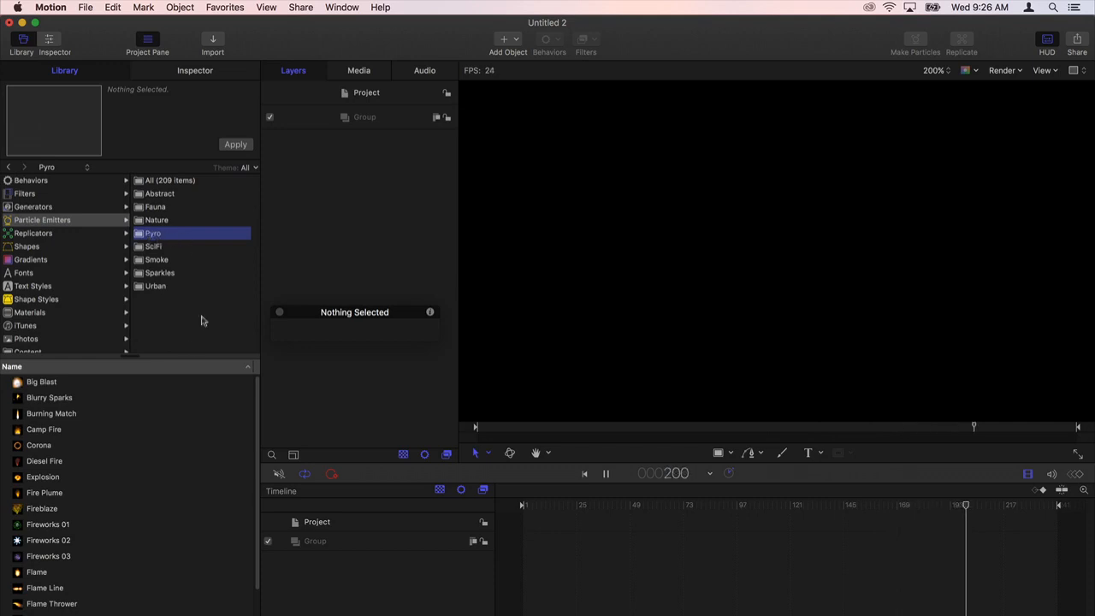
pyautogui.moveTo(37, 451); pyautogui.dragTo(384, 215)
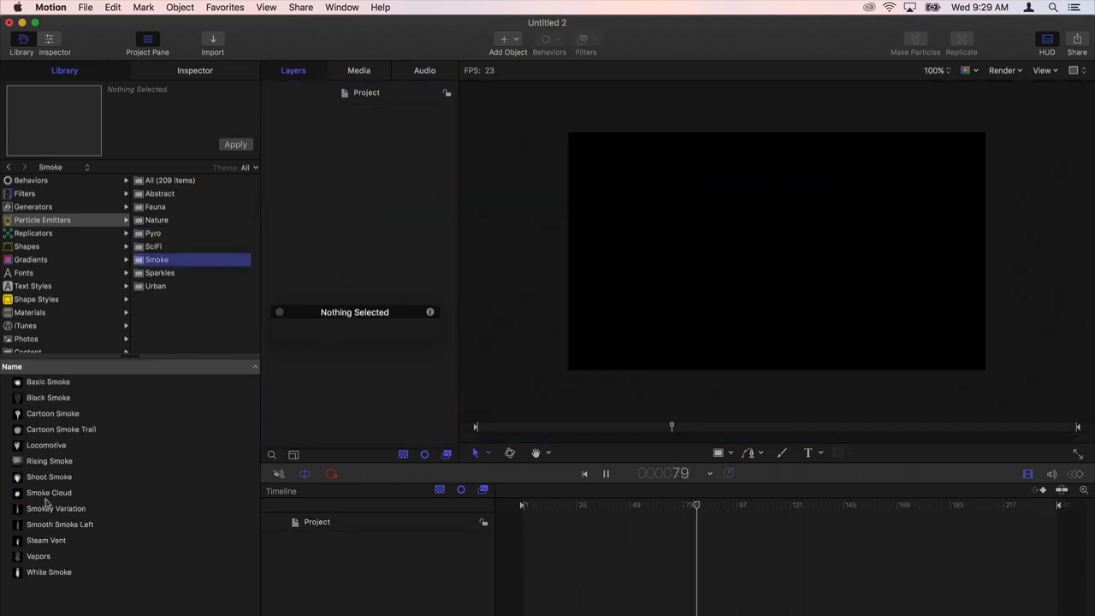
pyautogui.moveTo(77, 508); pyautogui.dragTo(376, 250)
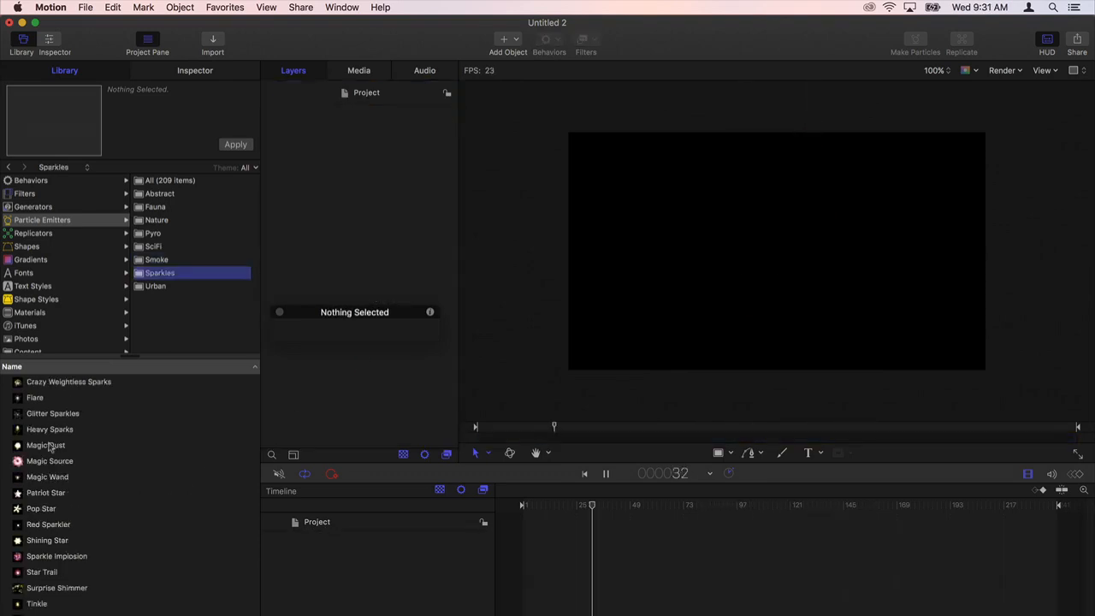
pyautogui.moveTo(356, 301); pyautogui.dragTo(383, 250)
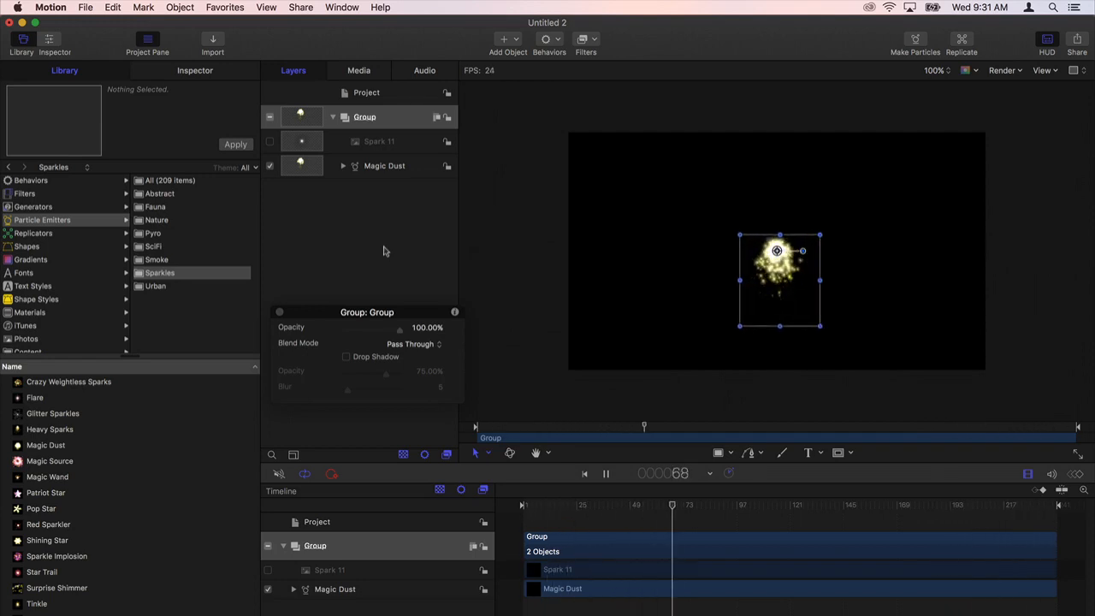
pyautogui.click(69, 382)
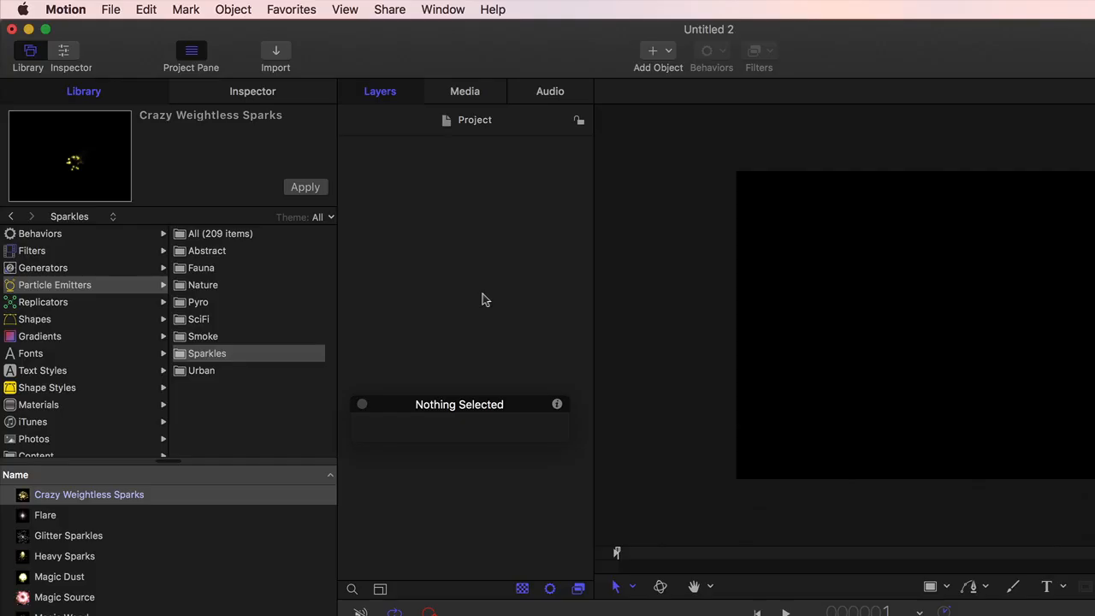
# Import Butterfly.mov from the Desktop and play it with the play range ending at about frame 121
pyautogui.click(286, 50)
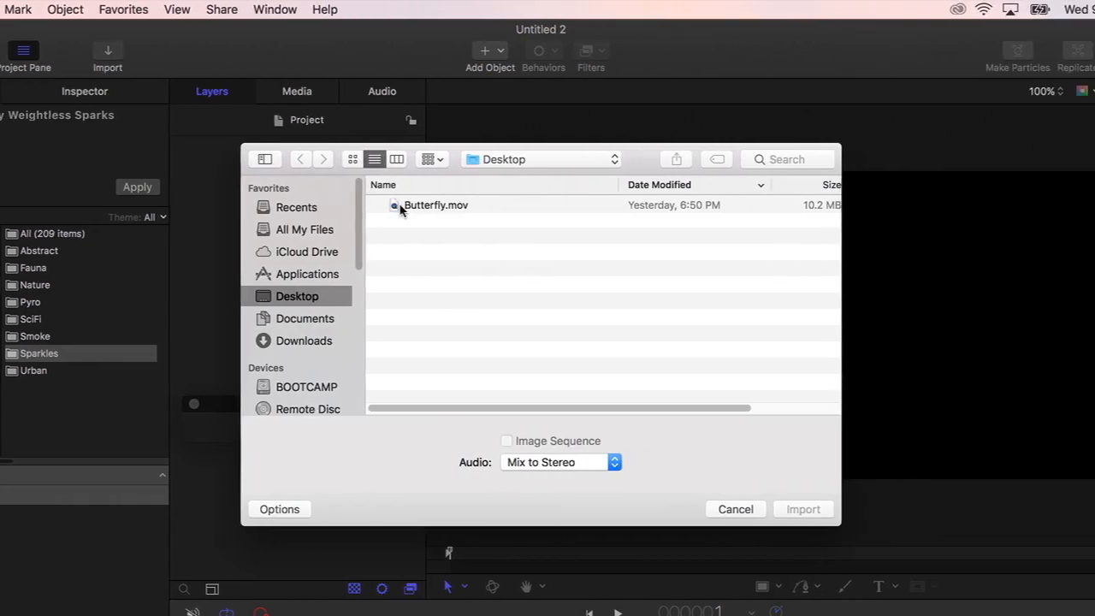
pyautogui.click(399, 207)
pyautogui.click(803, 509)
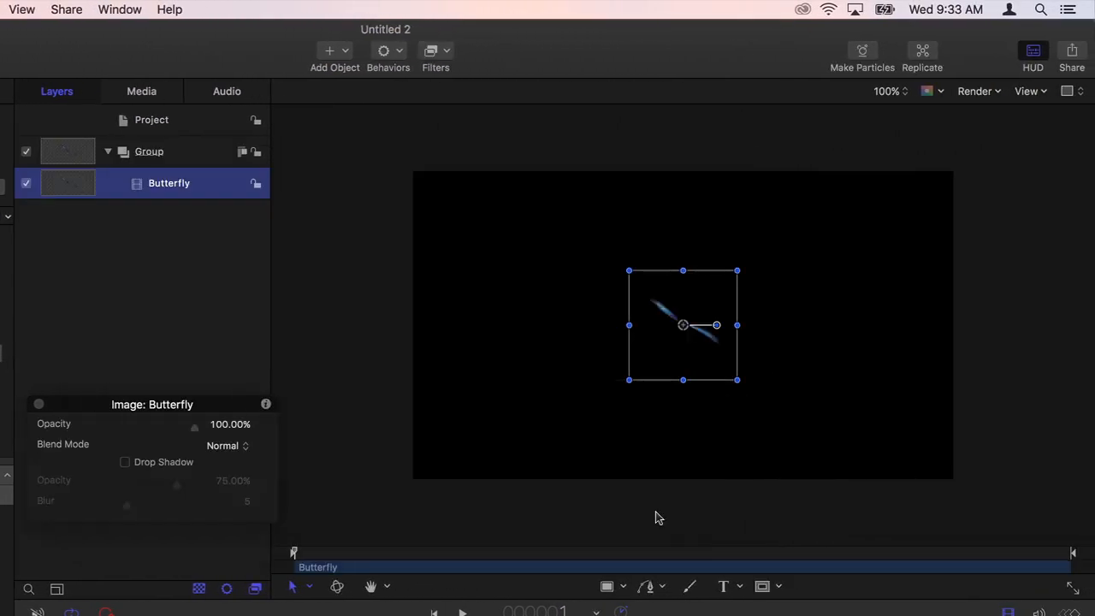
pyautogui.moveTo(1073, 560)
pyautogui.mouseDown()
pyautogui.moveTo(653, 560)
pyautogui.moveTo(687, 560)
pyautogui.mouseUp()
pyautogui.press('space')
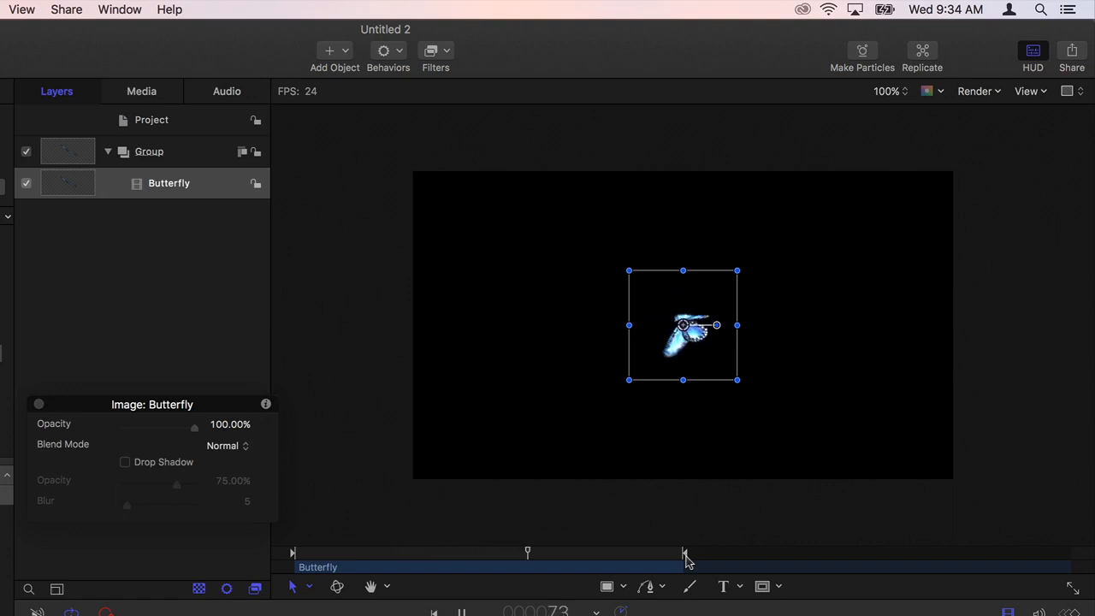
# Make a particle emitter from the Butterfly clip with Birth Rate 1, Life 1.51 and Emission Range 145.70°
pyautogui.click(862, 53)
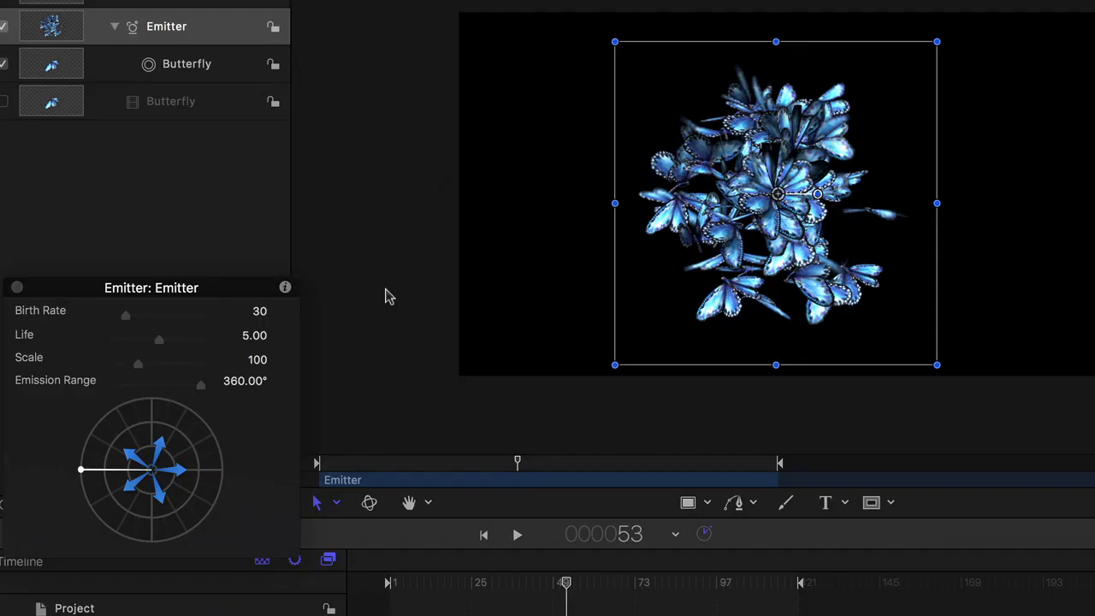
pyautogui.press('space')
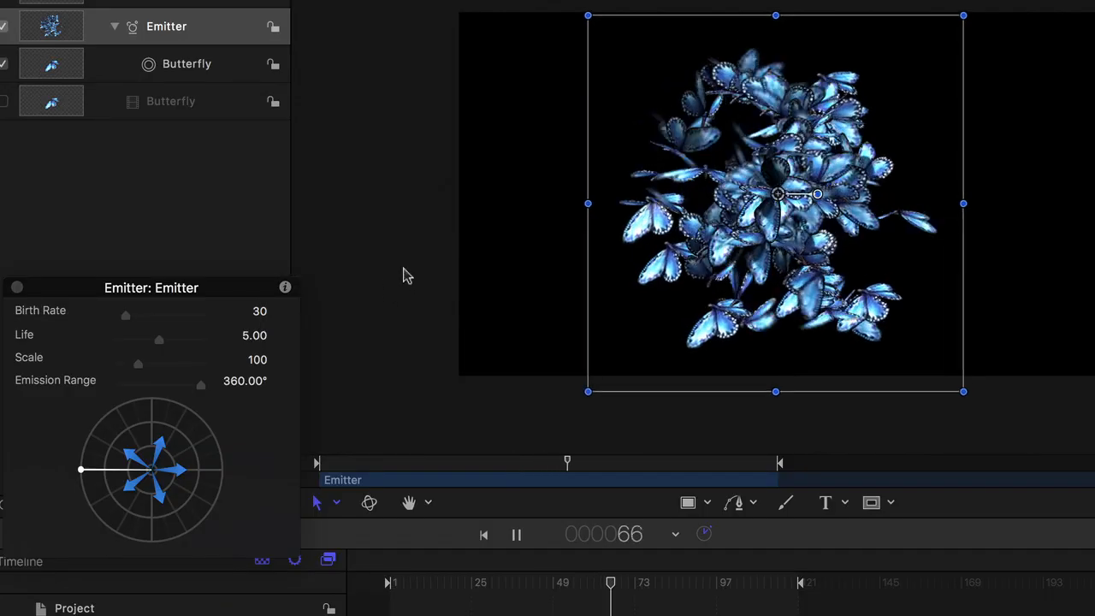
pyautogui.moveTo(126, 318); pyautogui.dragTo(120, 330)
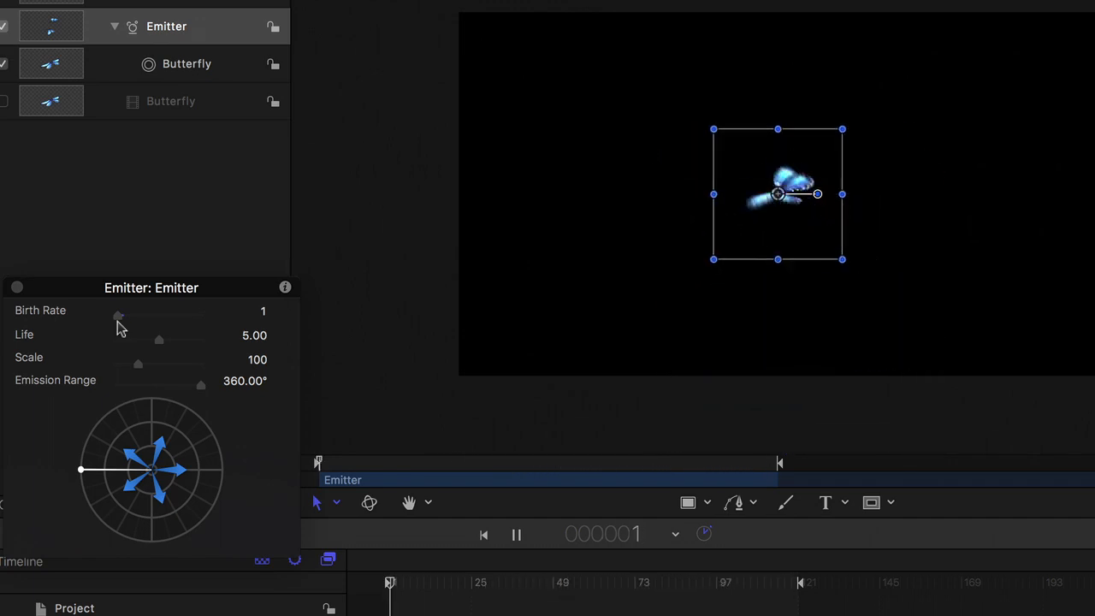
pyautogui.moveTo(160, 346); pyautogui.dragTo(133, 346)
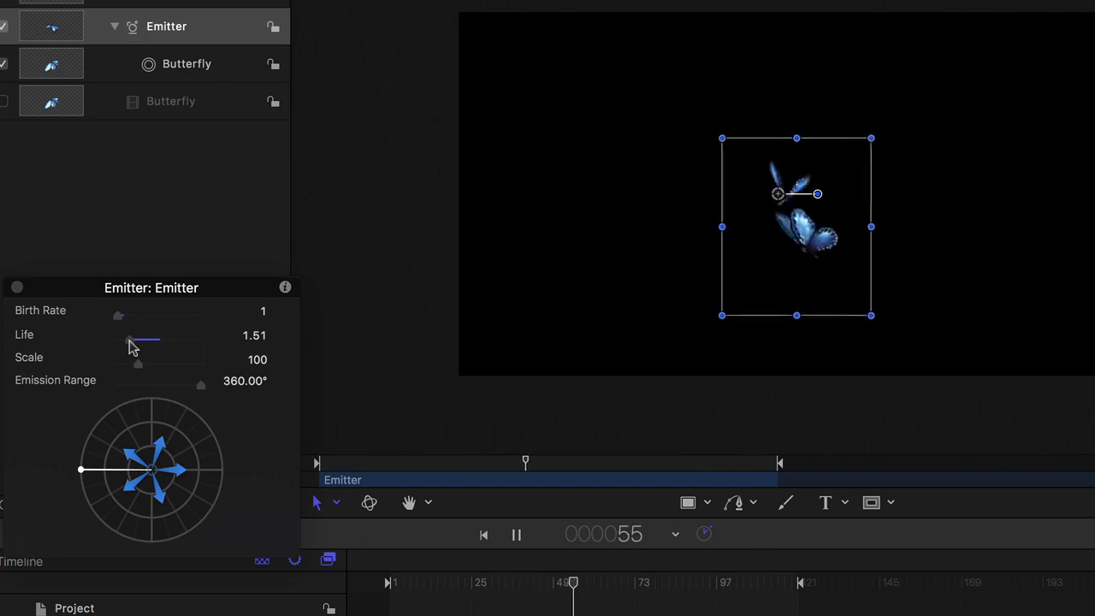
pyautogui.moveTo(91, 469); pyautogui.dragTo(233, 473)
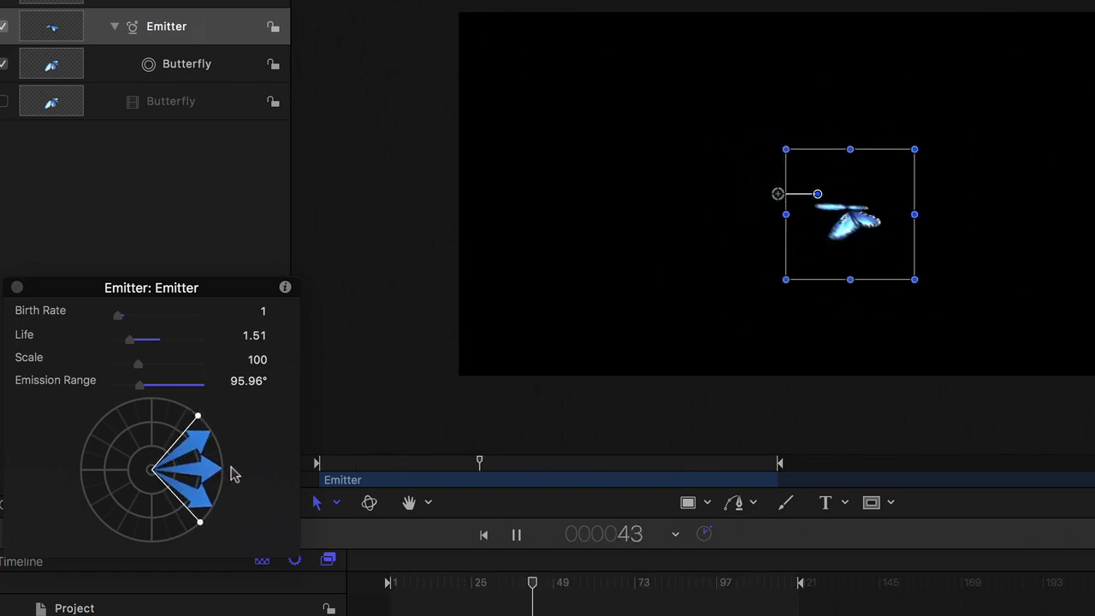
pyautogui.moveTo(196, 417); pyautogui.dragTo(167, 418)
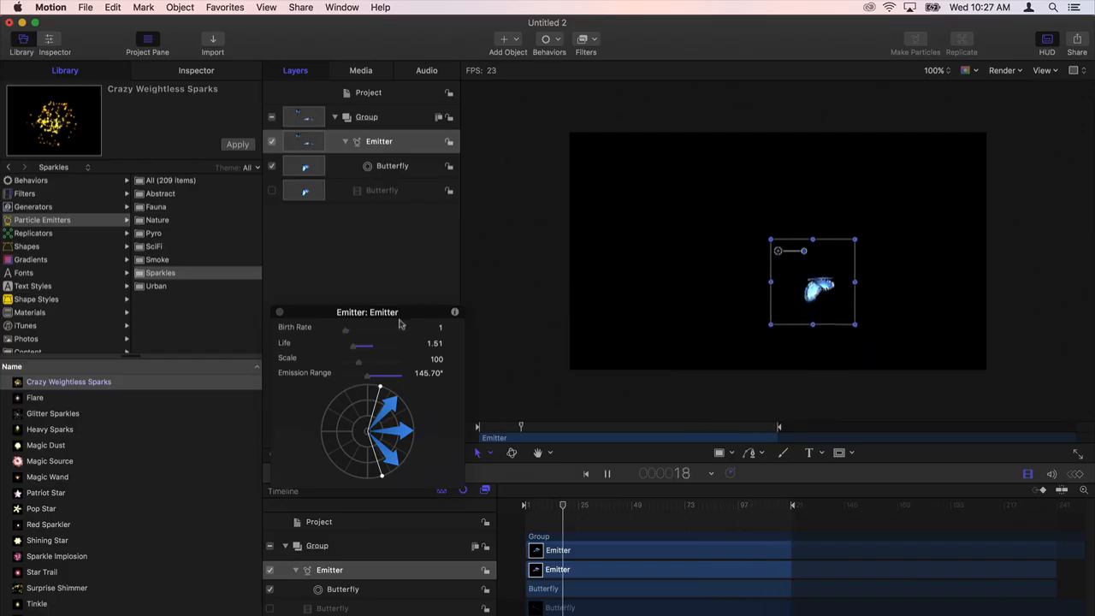
# Set the butterfly emitter's Birth Rate to 7, Emission Range to 348.65° and Life to 2.61
pyautogui.moveTo(342, 333); pyautogui.dragTo(347, 337)
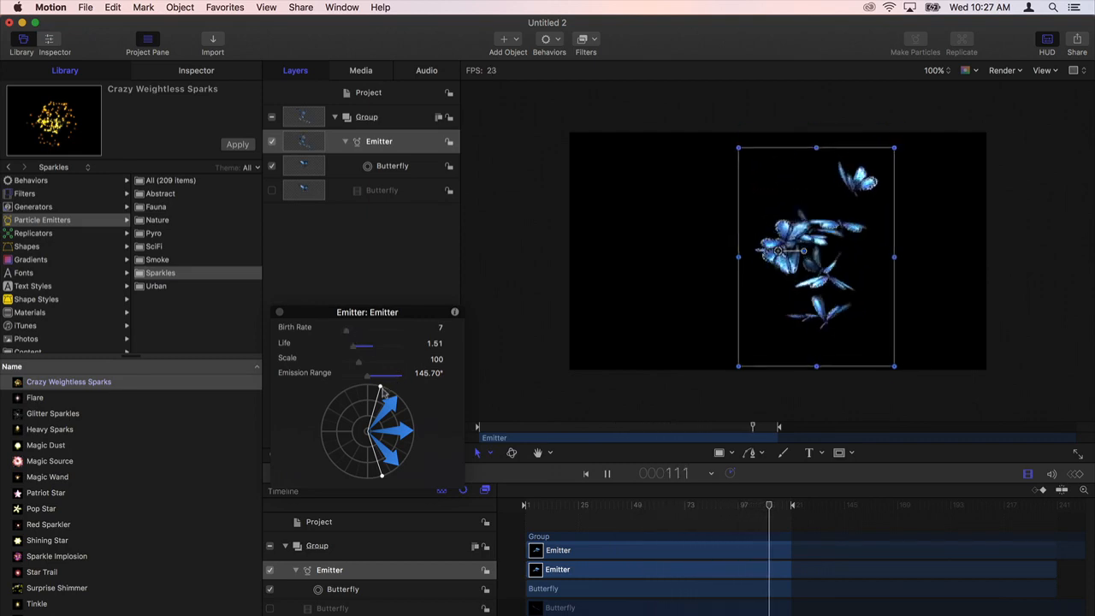
pyautogui.moveTo(380, 387); pyautogui.dragTo(319, 427)
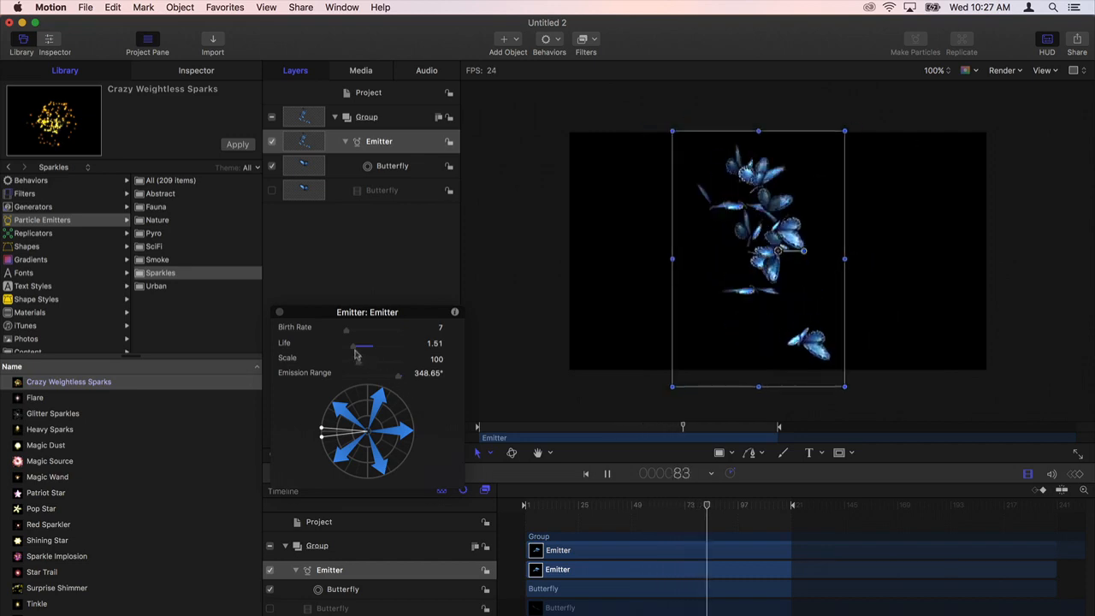
pyautogui.moveTo(353, 348); pyautogui.dragTo(359, 351)
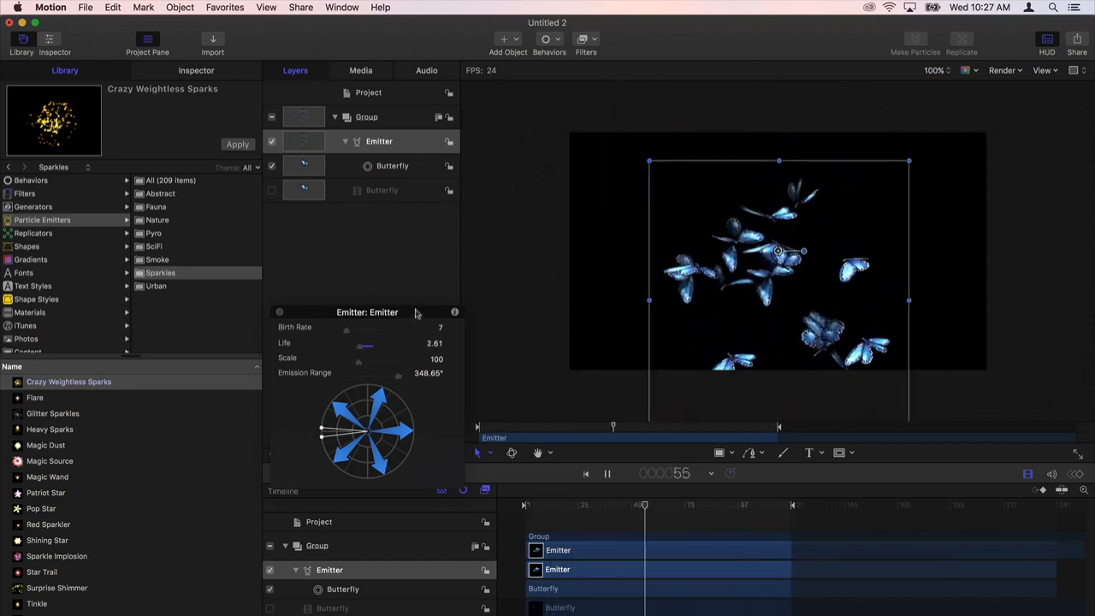
# Add tags to the emitter's Opacity Over Life gradient and set both end tags to 0% so the butterflies fade in and out
pyautogui.click(225, 74)
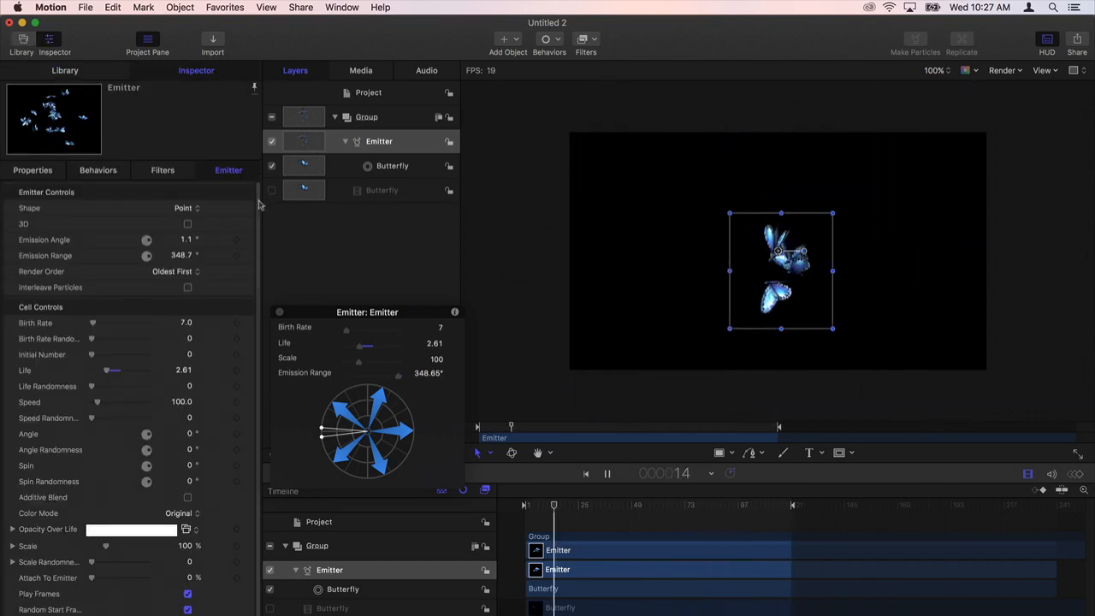
pyautogui.scroll(-1, 259, 205)
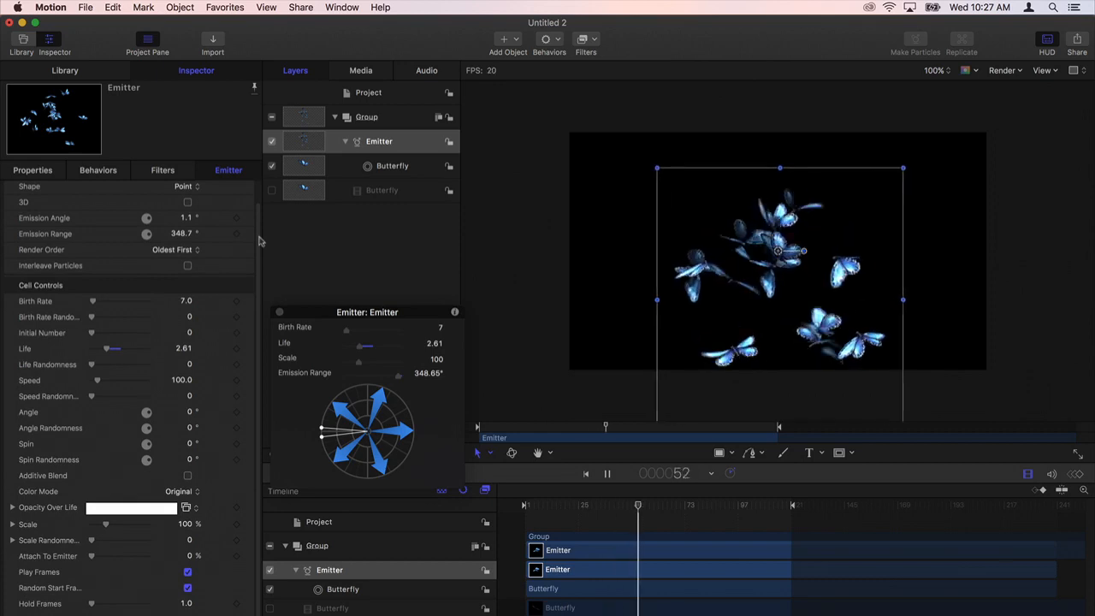
pyautogui.press('space')
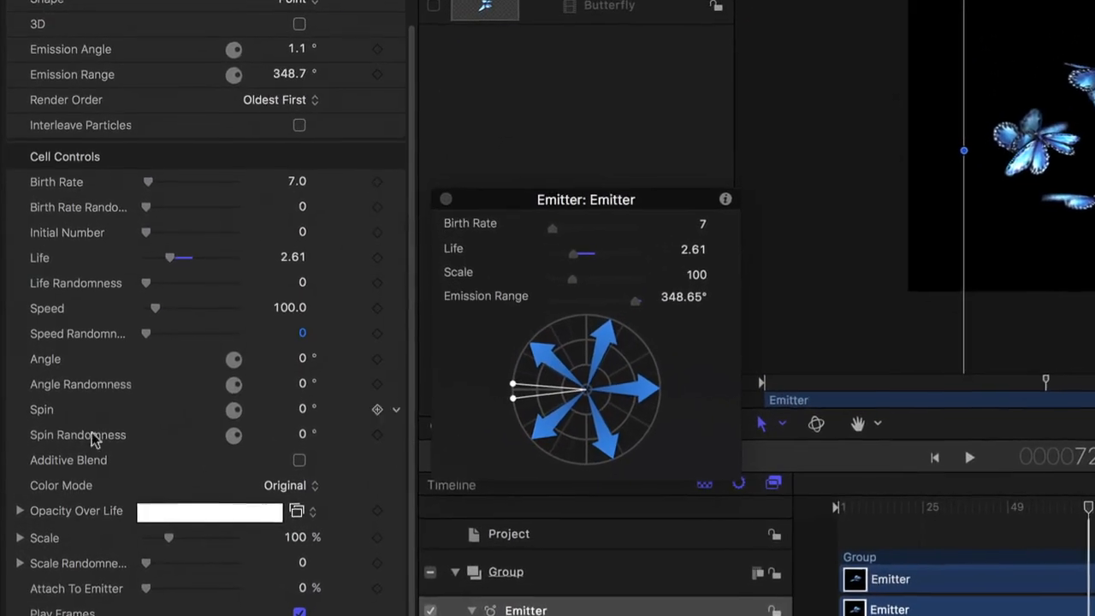
pyautogui.click(21, 512)
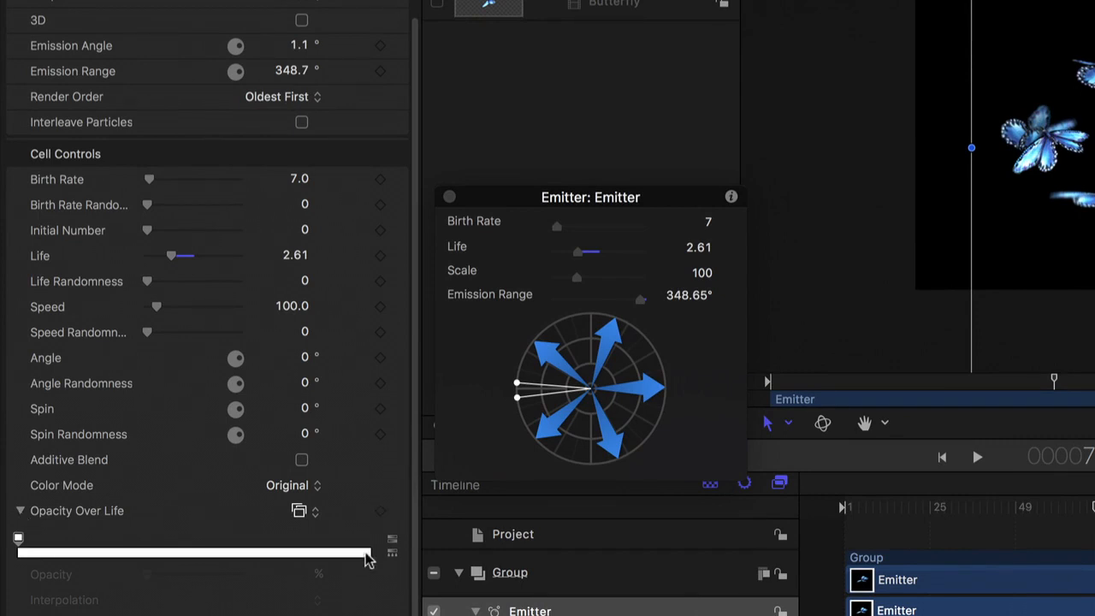
pyautogui.click(370, 554)
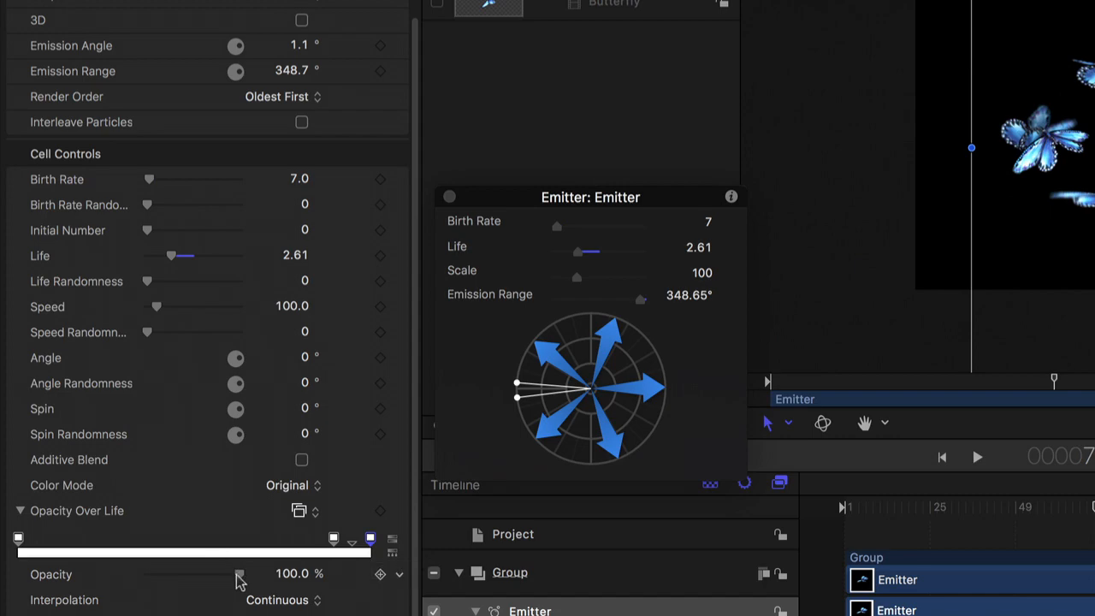
pyautogui.moveTo(239, 577); pyautogui.dragTo(106, 581)
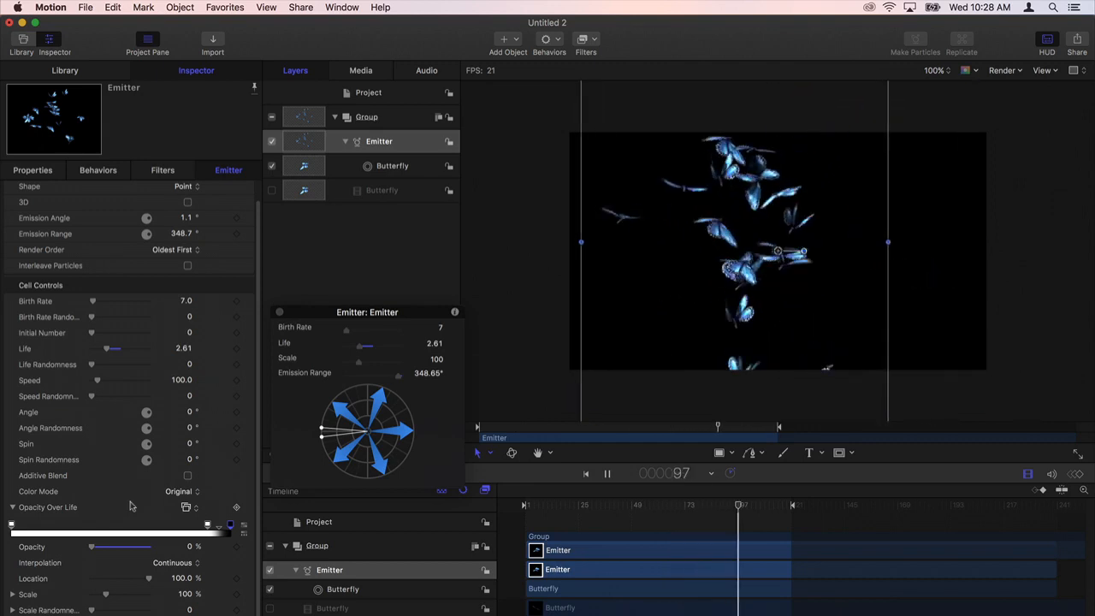
pyautogui.press('space')
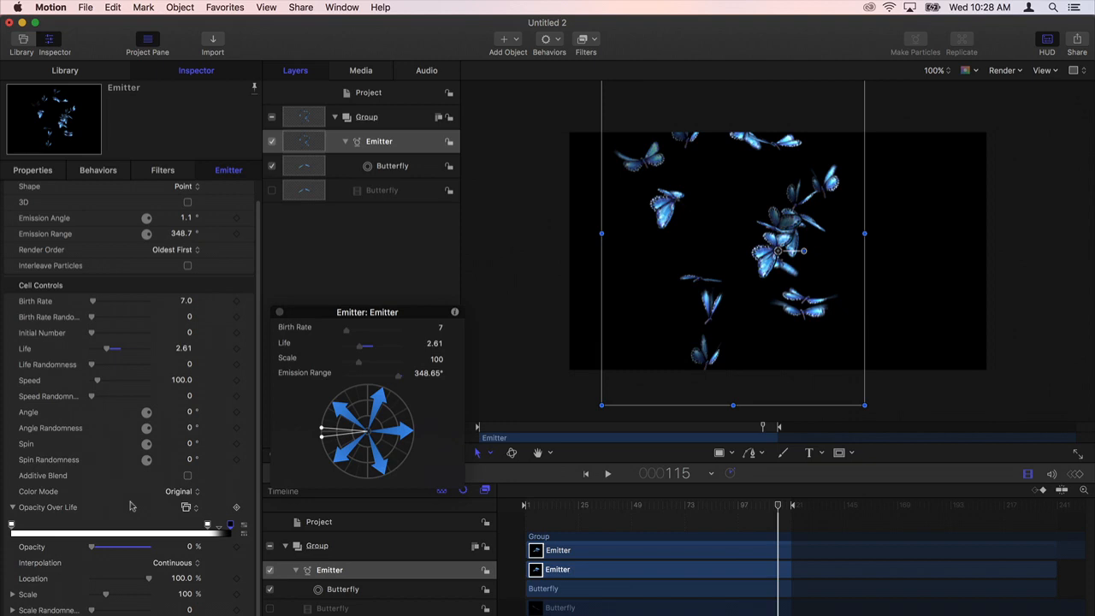
pyautogui.moveTo(60, 532); pyautogui.dragTo(49, 535)
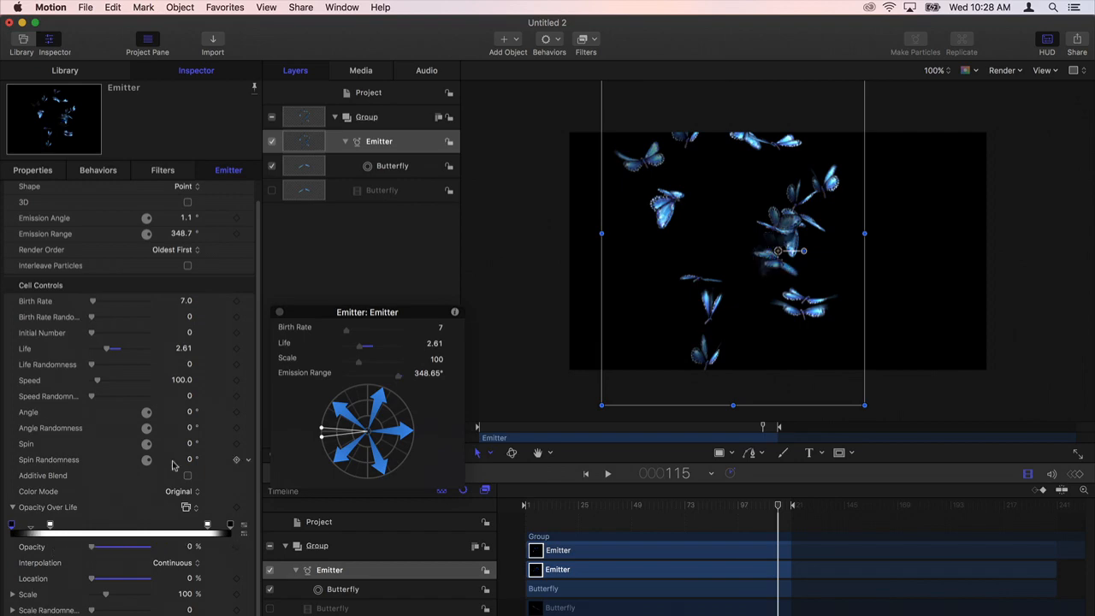
pyautogui.press('space')
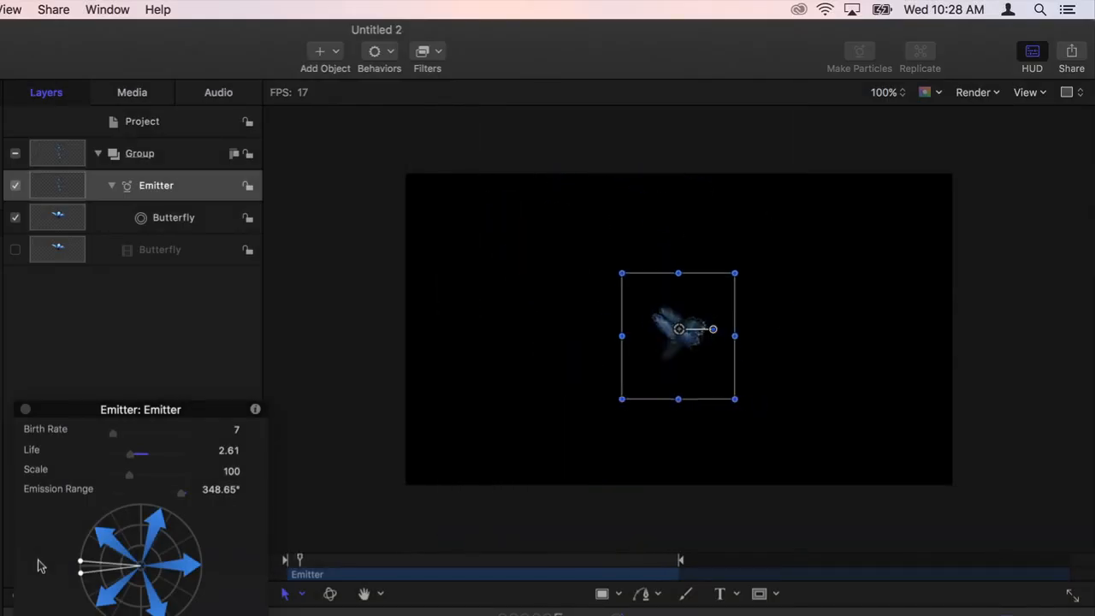
# Add the Scale Over Life and Gravity behaviors to the butterfly emitter, adjusting Scale At Death and increasing the gravity Acceleration
pyautogui.click(384, 53)
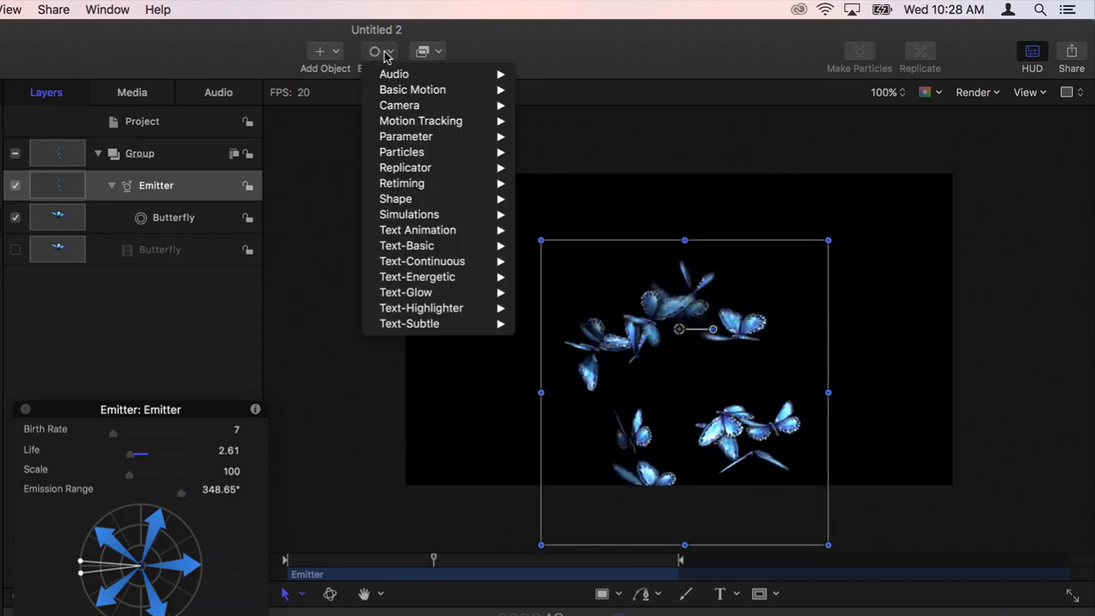
pyautogui.moveTo(415, 153)
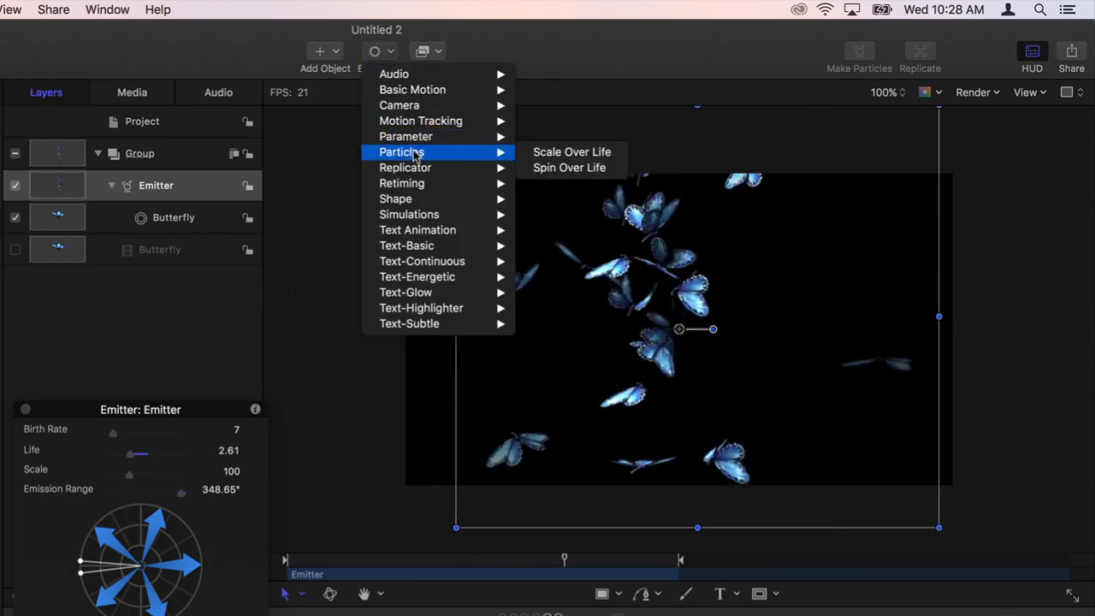
pyautogui.click(531, 154)
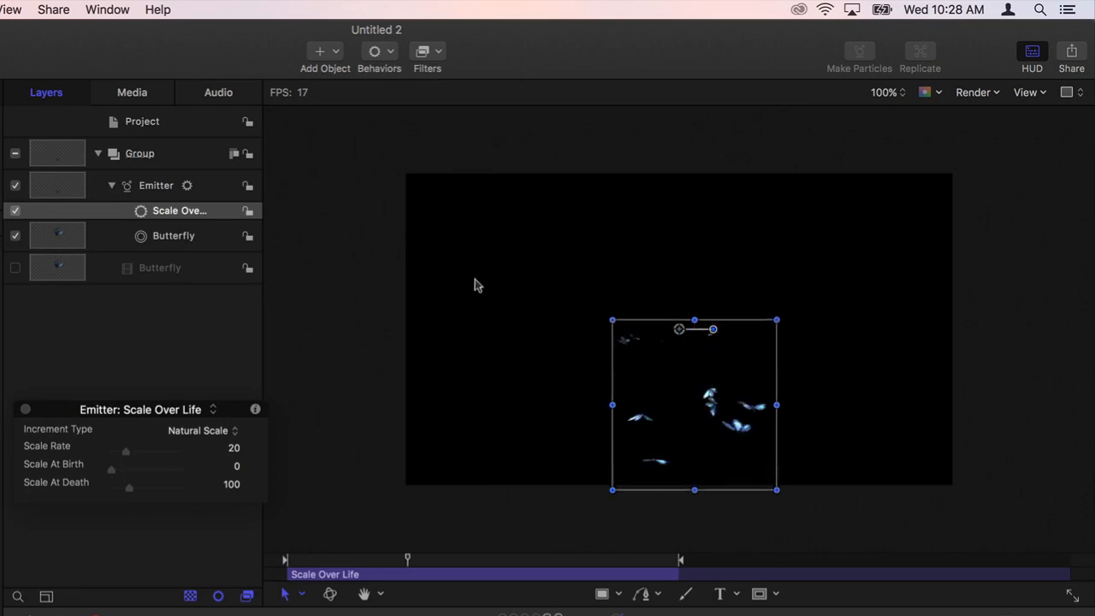
pyautogui.moveTo(129, 489)
pyautogui.mouseDown()
pyautogui.moveTo(146, 487)
pyautogui.moveTo(119, 473)
pyautogui.mouseUp()
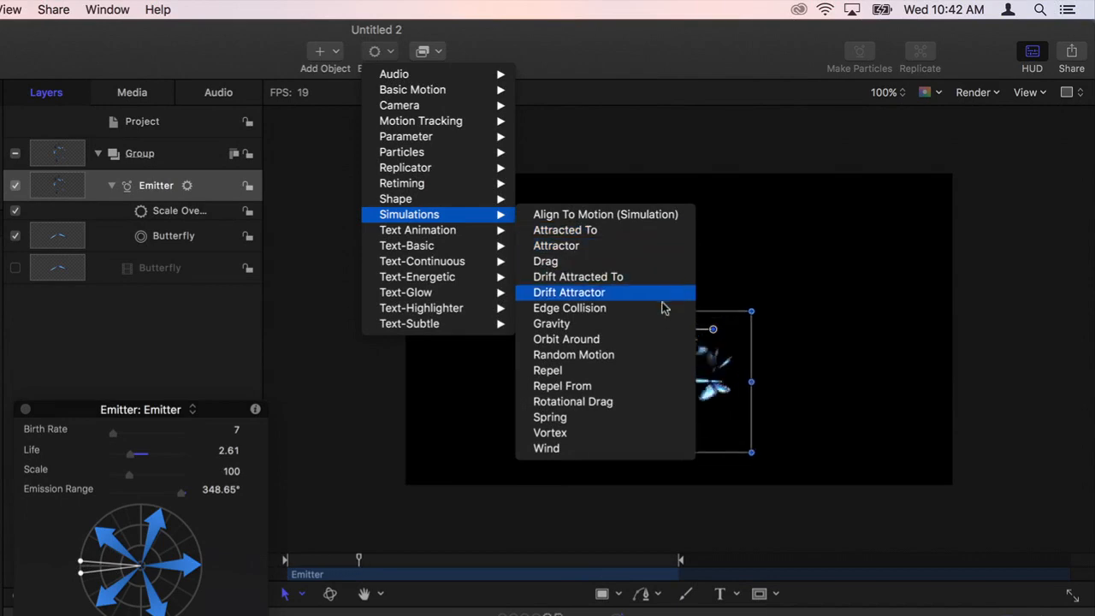
pyautogui.click(659, 324)
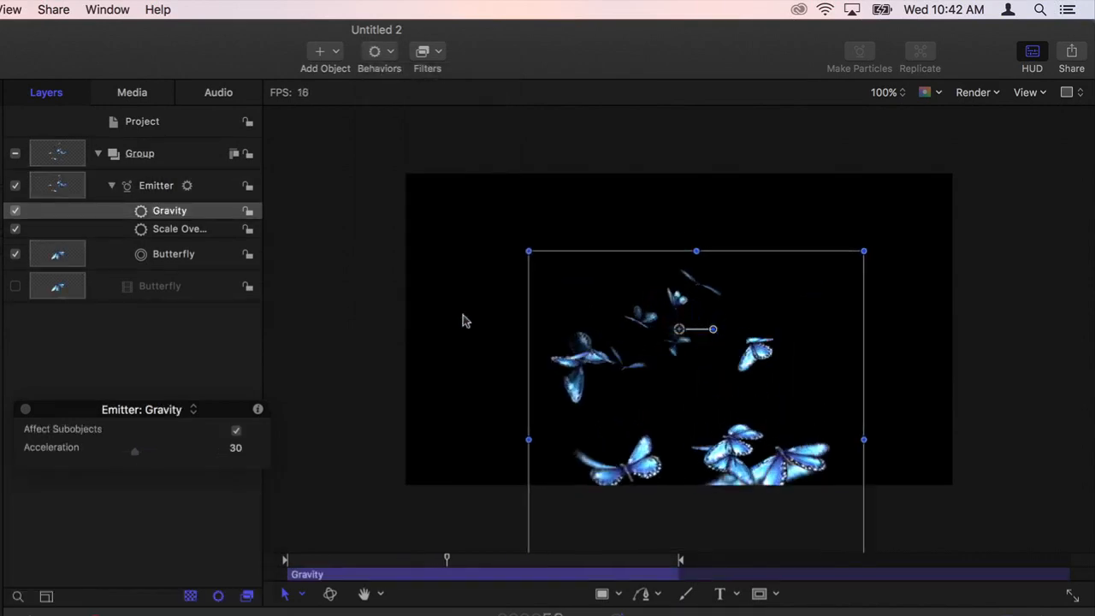
pyautogui.moveTo(134, 451); pyautogui.dragTo(184, 451)
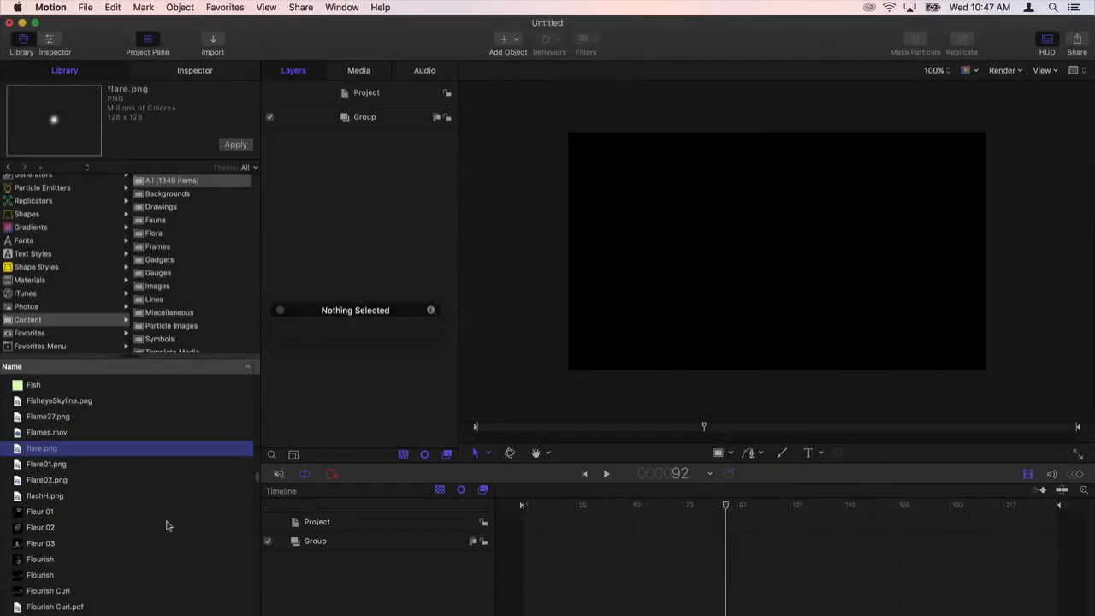
# Add the Flame27.png image from the Content library to the project and enlarge it in the canvas
pyautogui.click(74, 423)
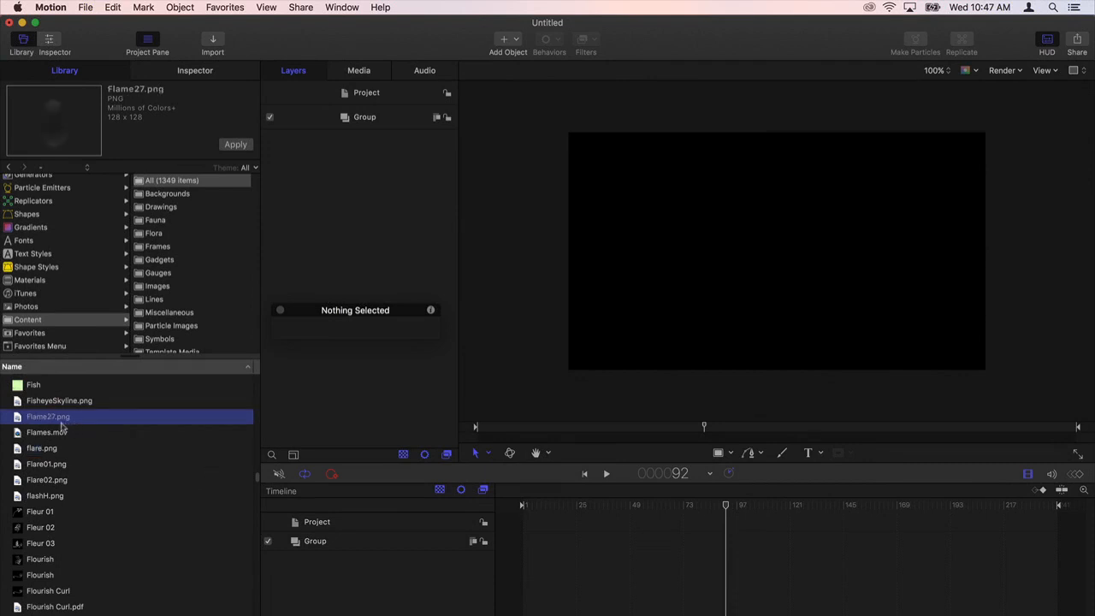
pyautogui.moveTo(201, 386); pyautogui.dragTo(316, 262)
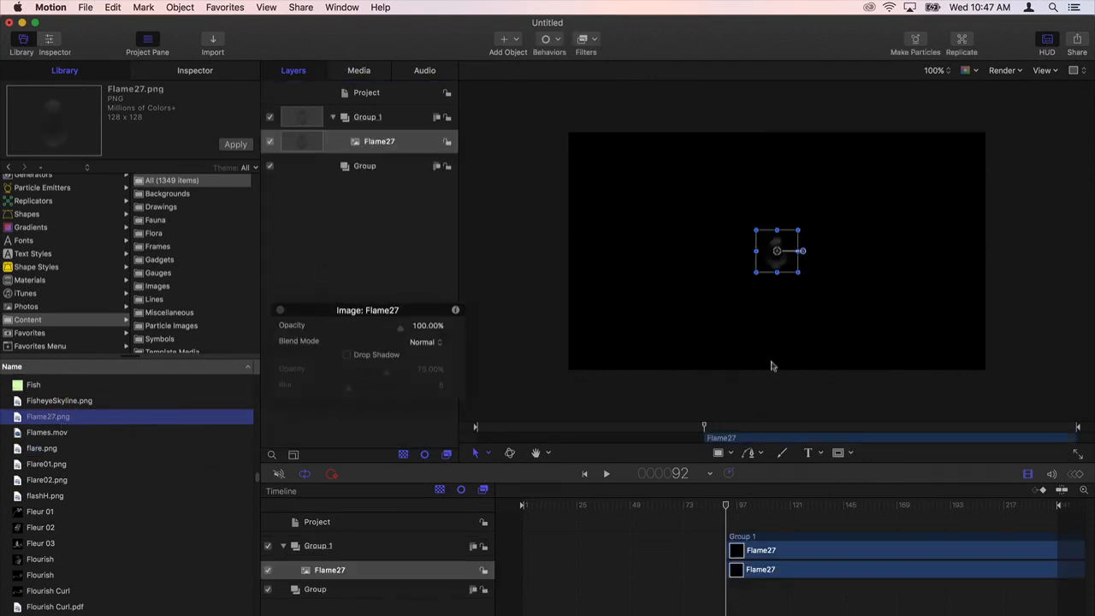
pyautogui.moveTo(797, 274); pyautogui.dragTo(890, 360)
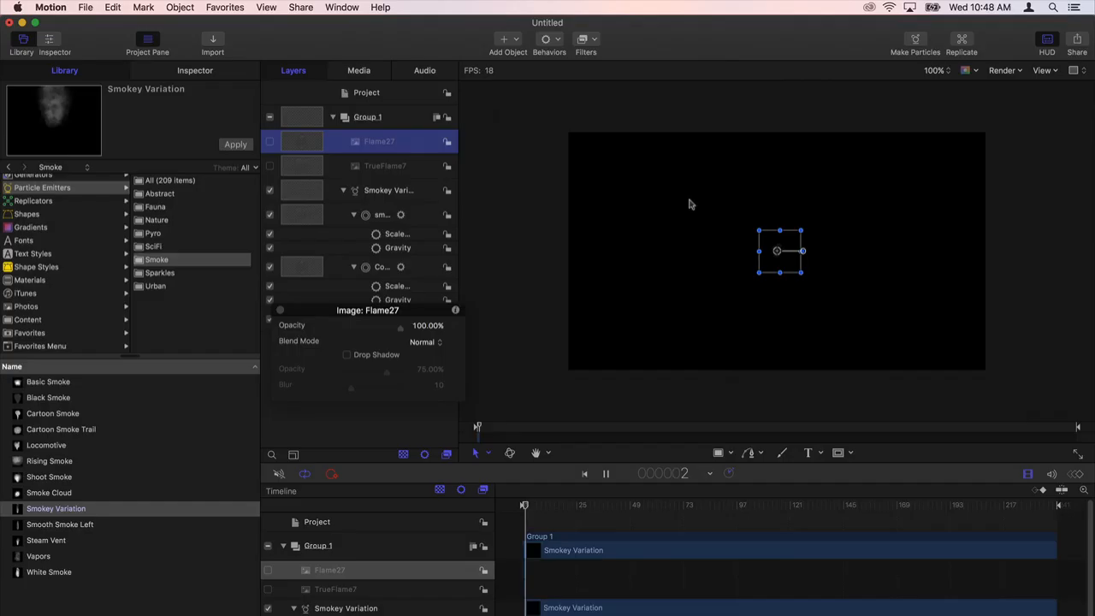
pyautogui.press('space')
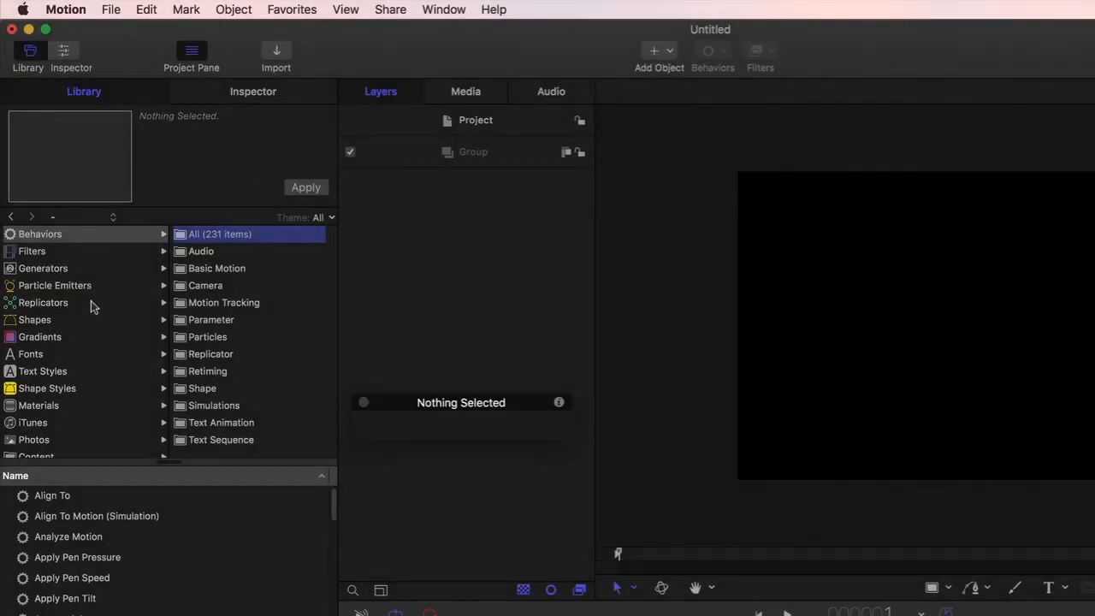
# Preview several background replicators in the library and add the Modulus replicator to the project
pyautogui.click(90, 302)
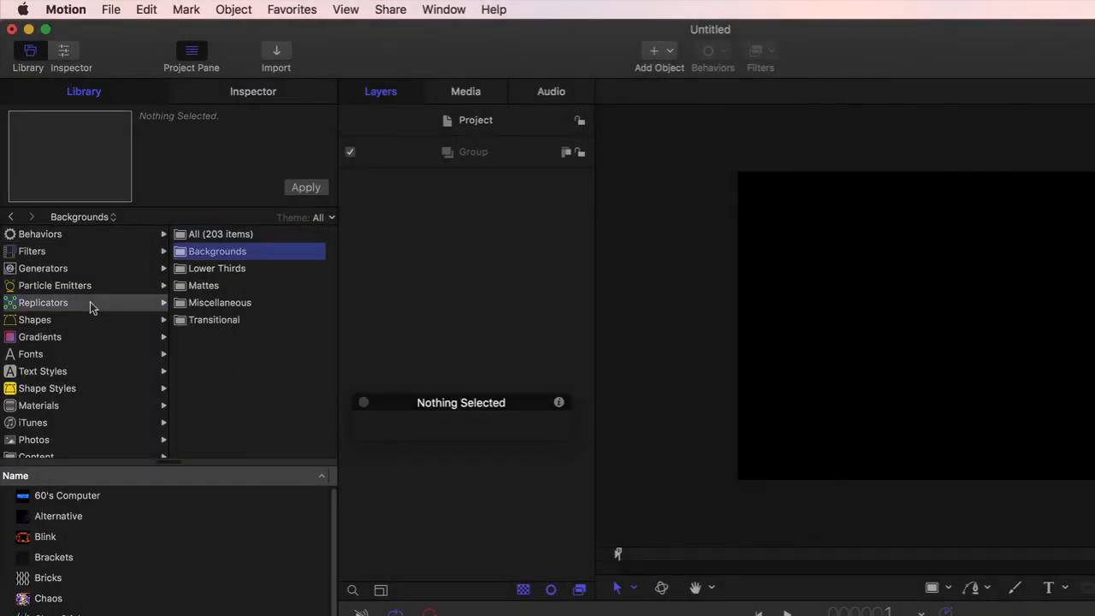
pyautogui.click(75, 500)
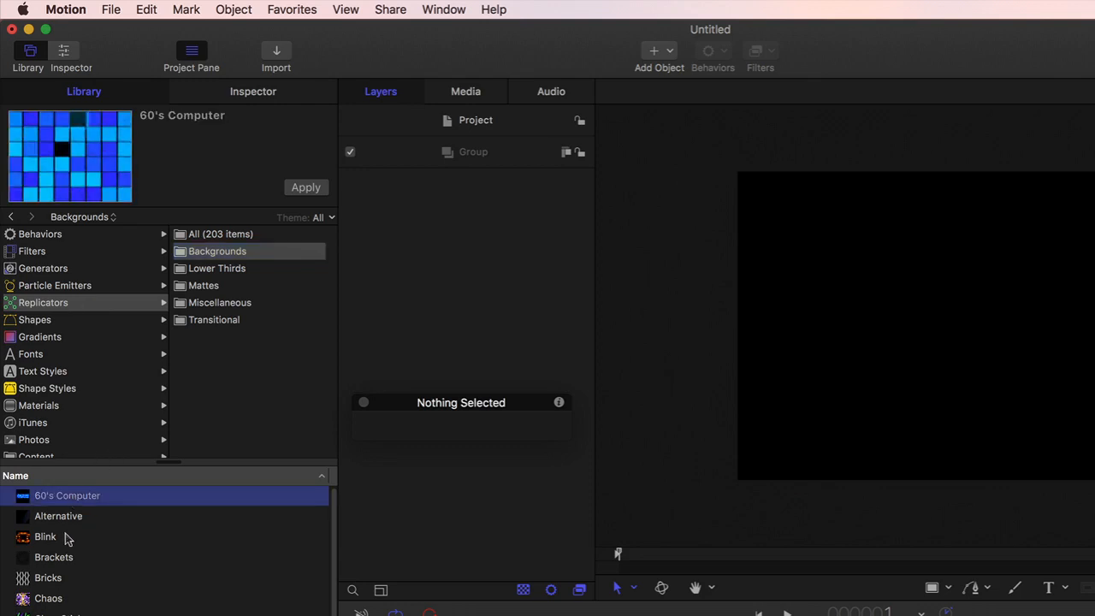
pyautogui.click(56, 542)
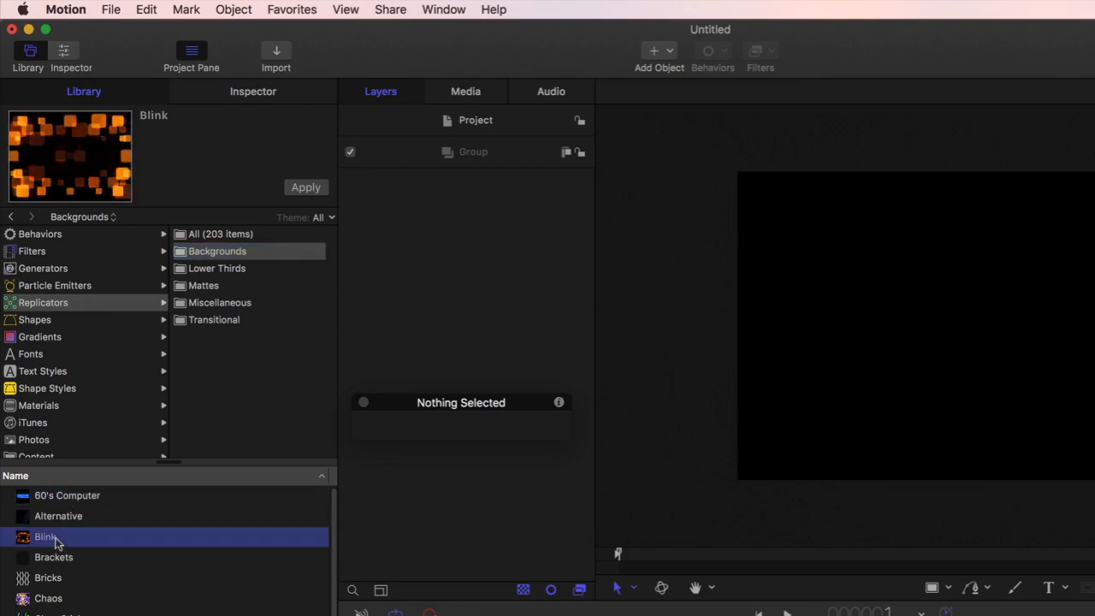
pyautogui.click(61, 601)
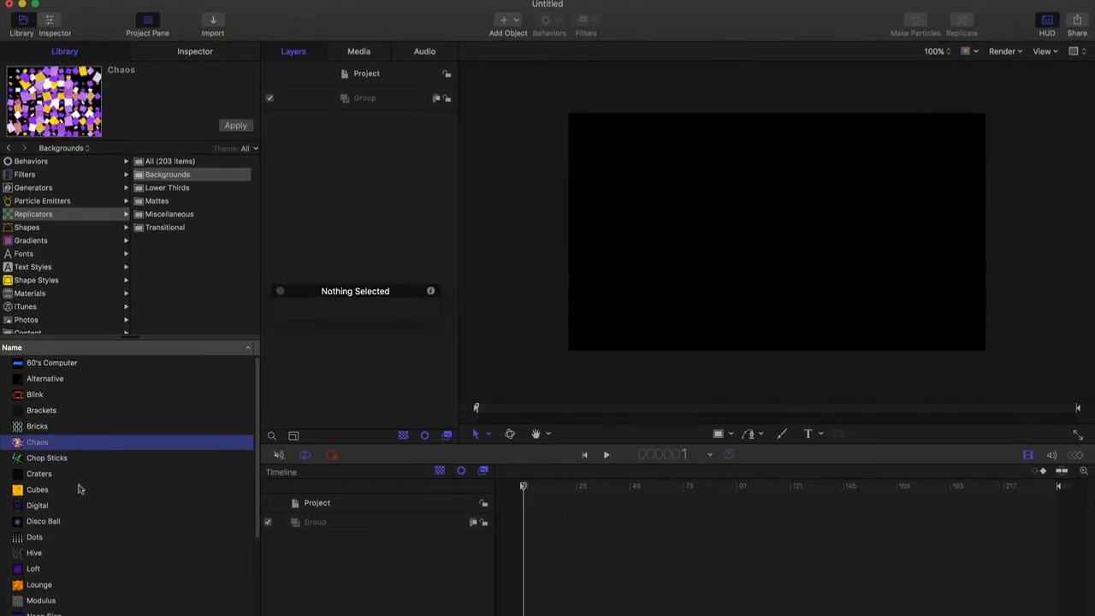
pyautogui.click(30, 539)
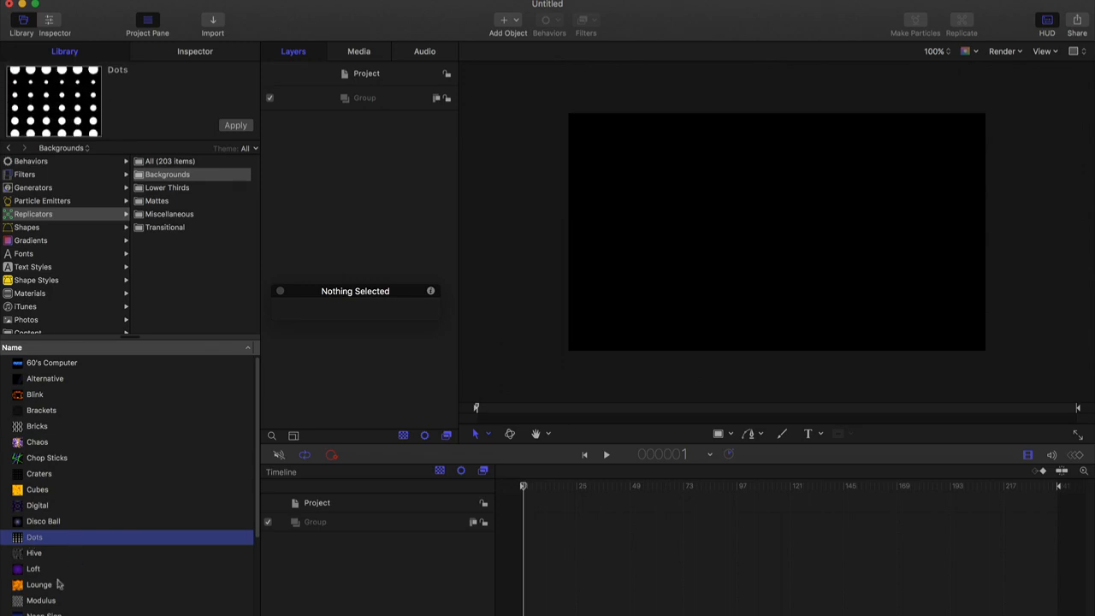
pyautogui.click(37, 600)
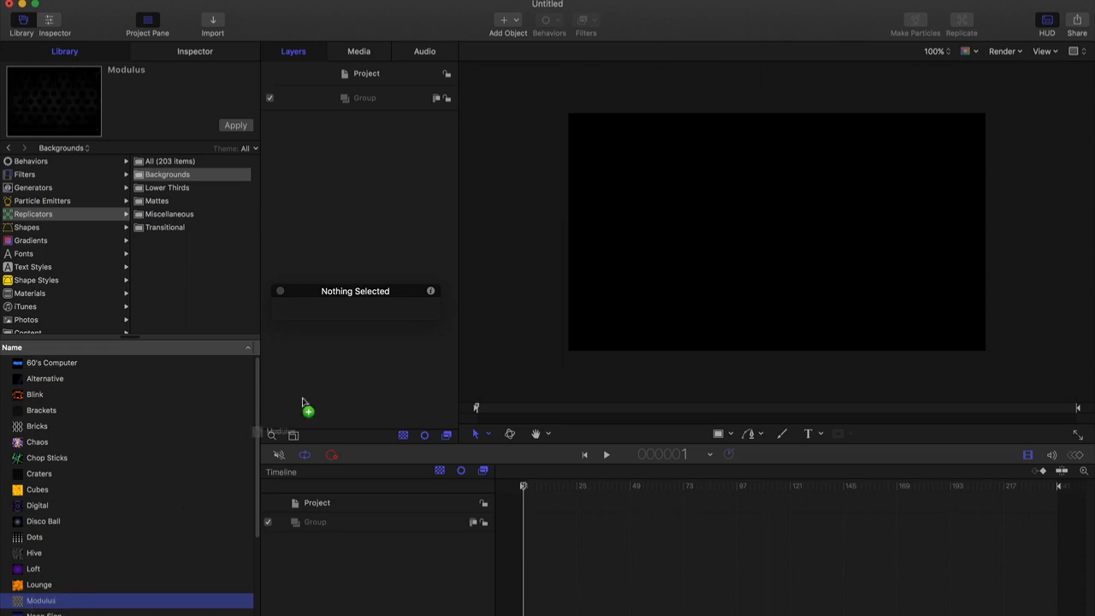
pyautogui.moveTo(301, 402); pyautogui.dragTo(377, 223)
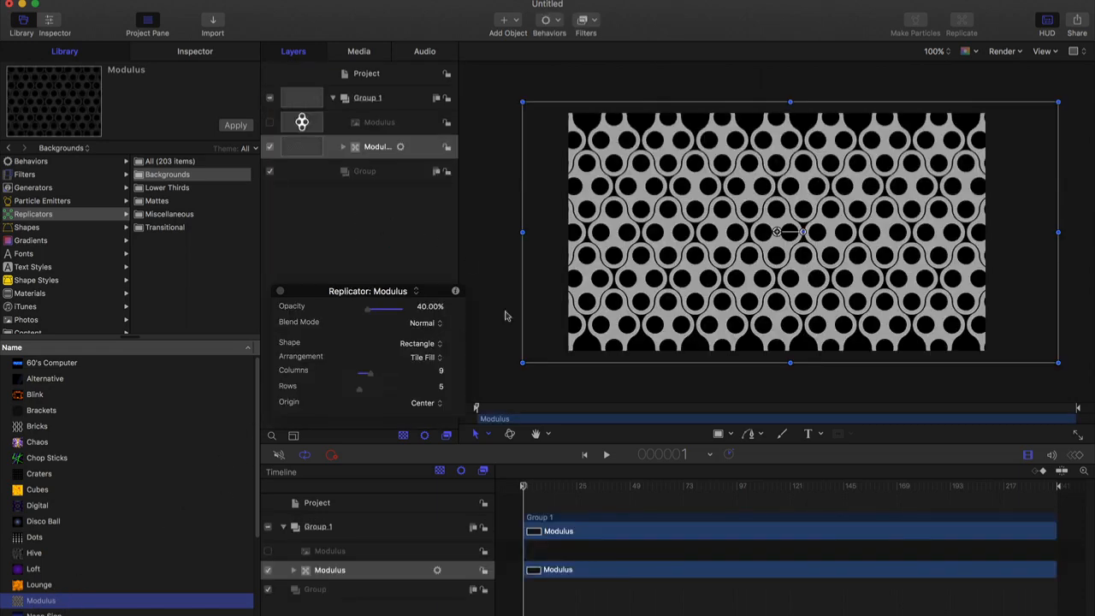
# Play the Modulus replicator animation and return the playhead to frame 1
pyautogui.moveTo(523, 492); pyautogui.dragTo(525, 490)
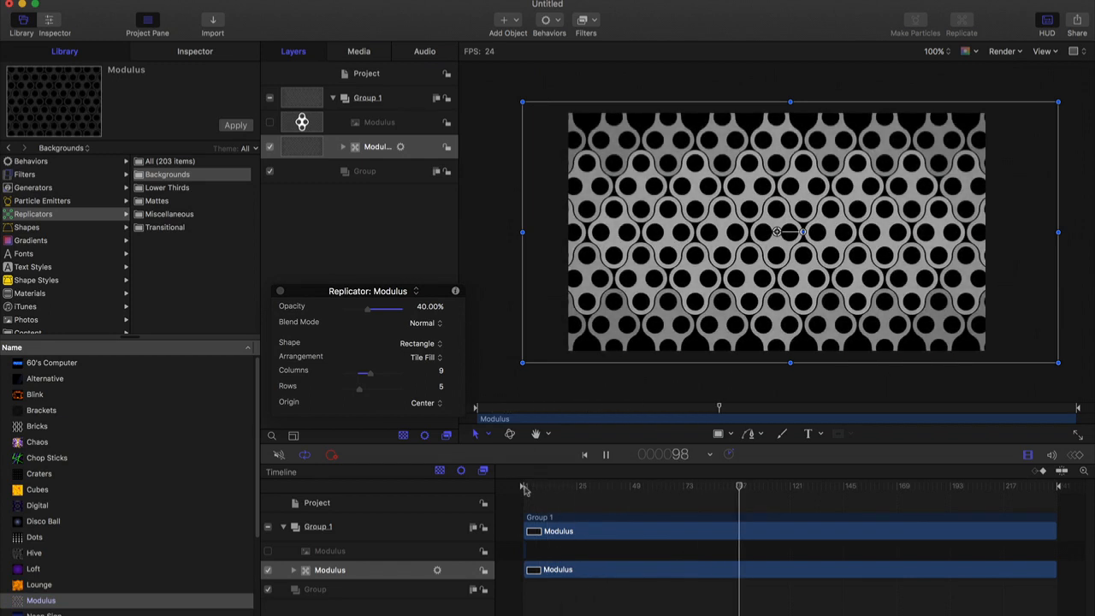
pyautogui.press('space')
pyautogui.moveTo(554, 491); pyautogui.dragTo(511, 493)
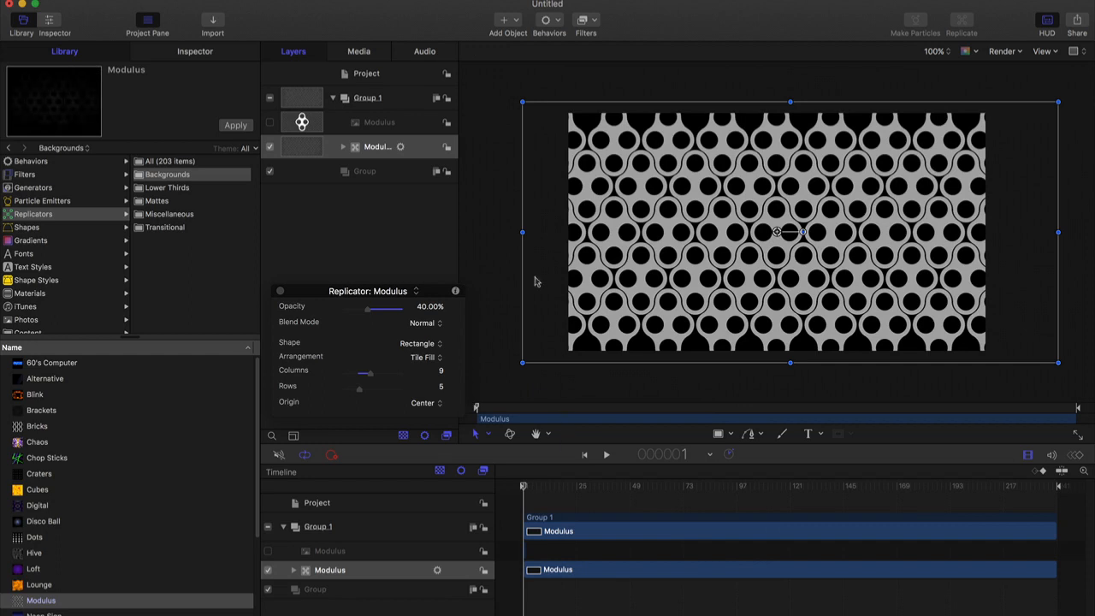
# Add the Rotation, Scale and Color parameters to the Modulus replicator's Sequence Replicator behavior
pyautogui.click(194, 53)
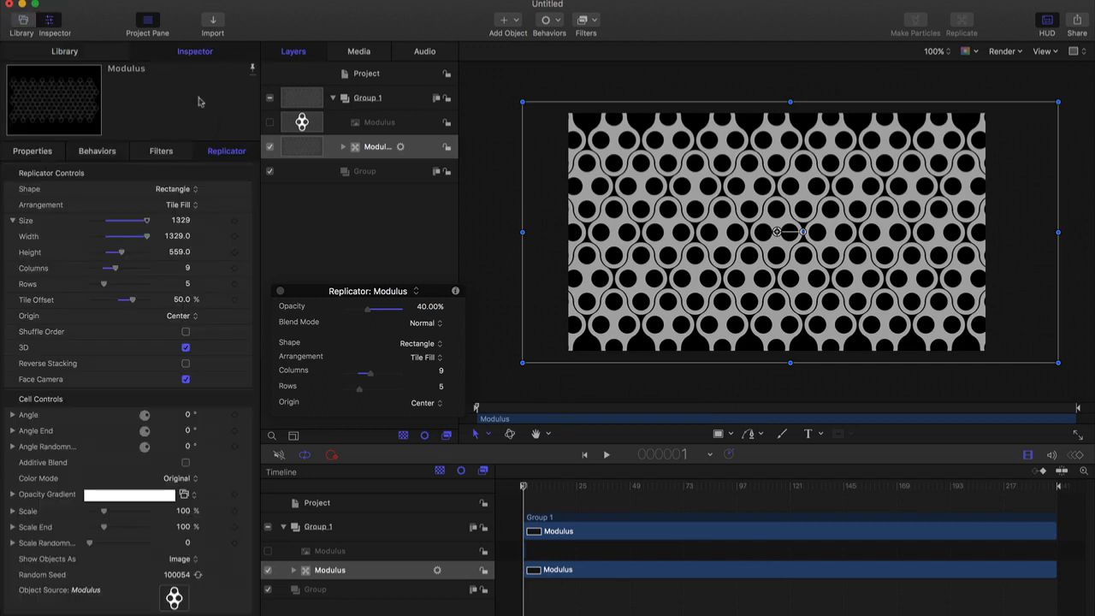
pyautogui.click(109, 153)
pyautogui.click(119, 207)
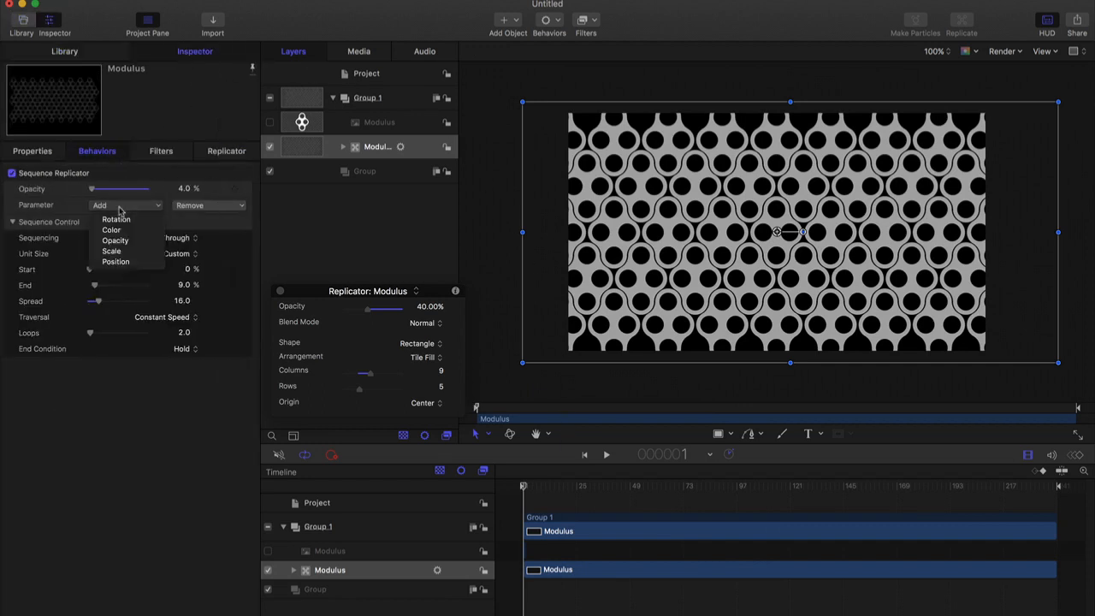
pyautogui.click(124, 220)
pyautogui.click(127, 221)
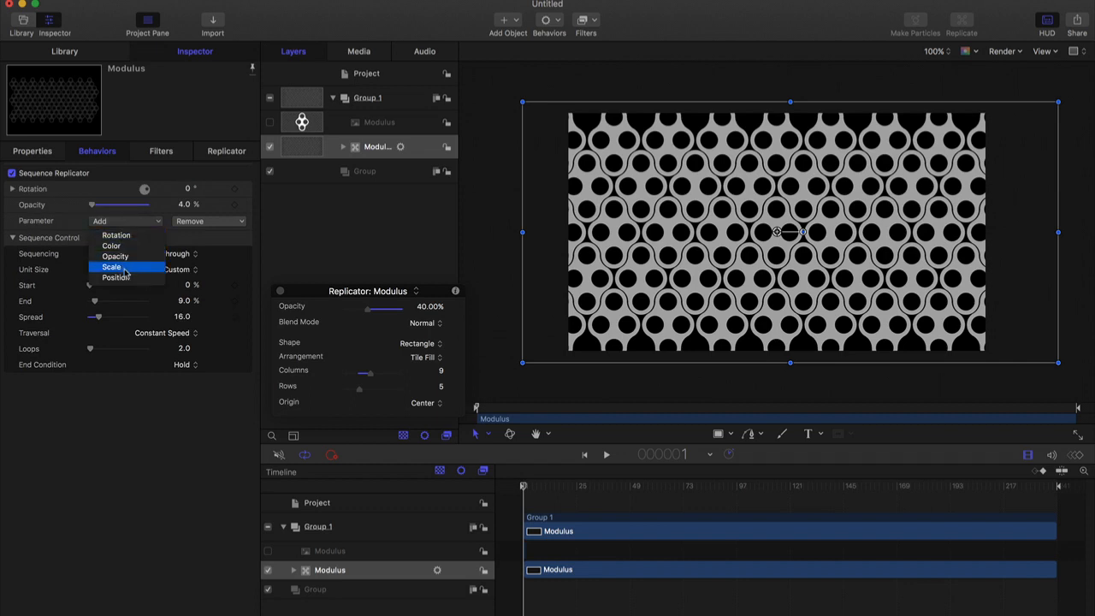
pyautogui.click(112, 267)
pyautogui.click(132, 246)
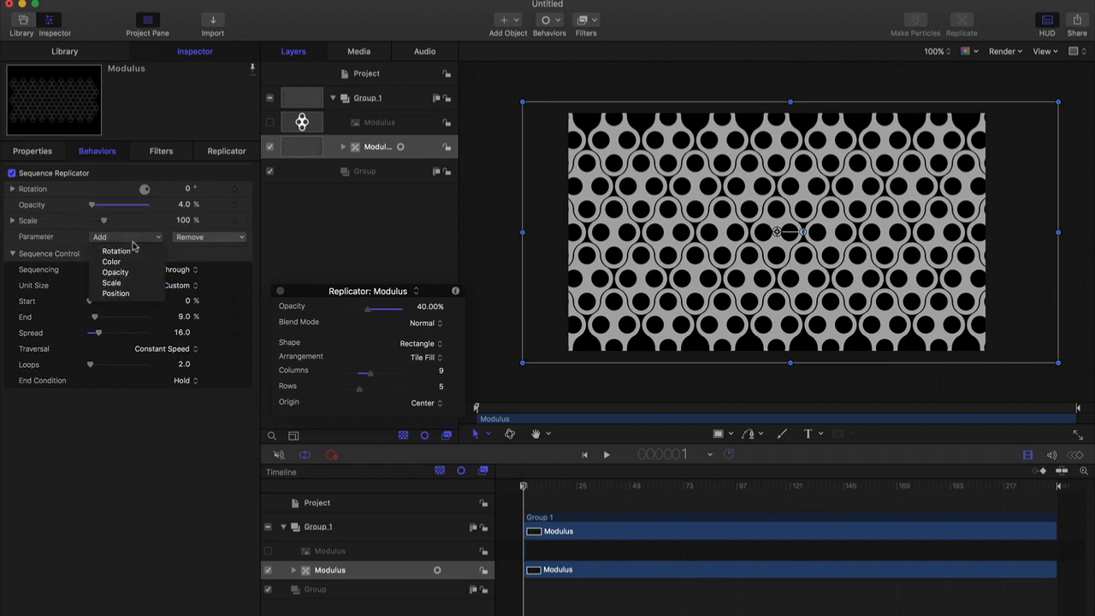
pyautogui.click(130, 263)
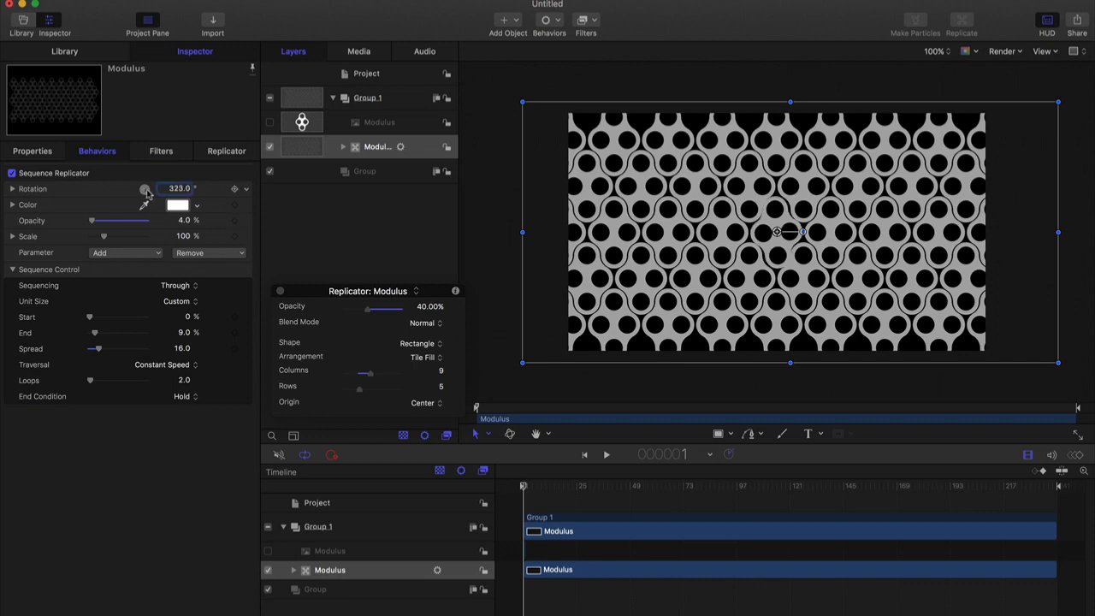
# Set the Sequence Replicator's Rotation to 356.5°, Scale to 157% and Color to blue, and play the result from the start
pyautogui.moveTo(278, 198); pyautogui.dragTo(307, 199)
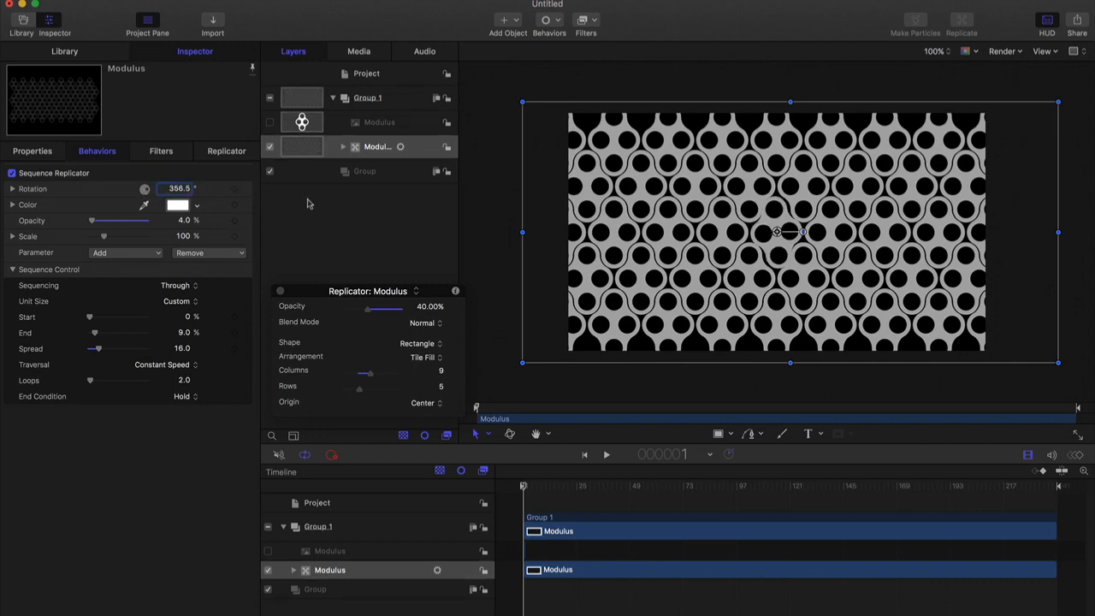
pyautogui.press('space')
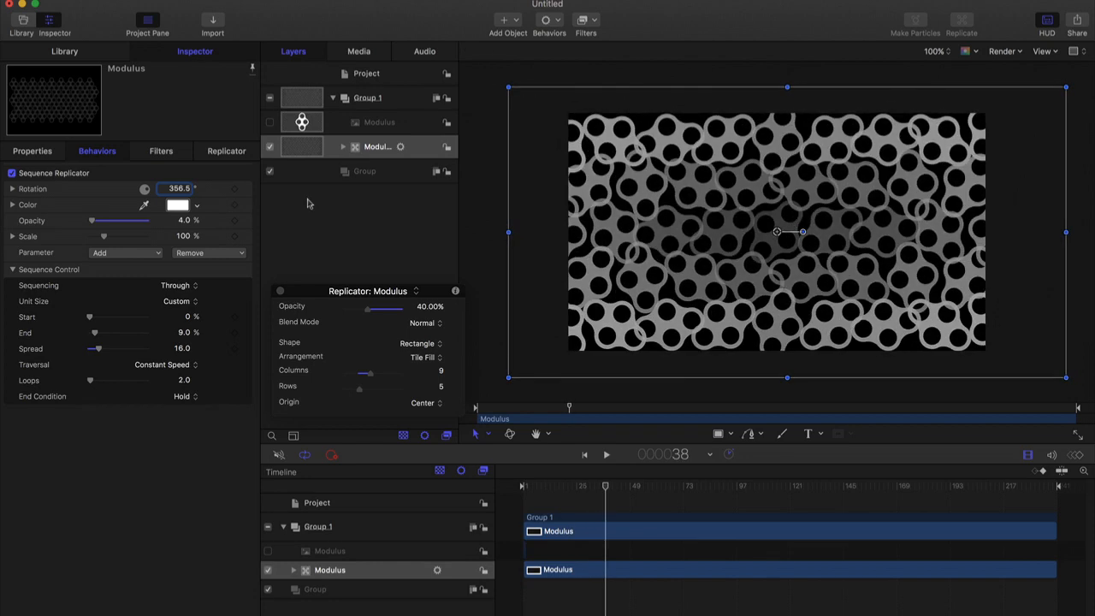
pyautogui.moveTo(104, 238); pyautogui.dragTo(115, 243)
pyautogui.click(177, 205)
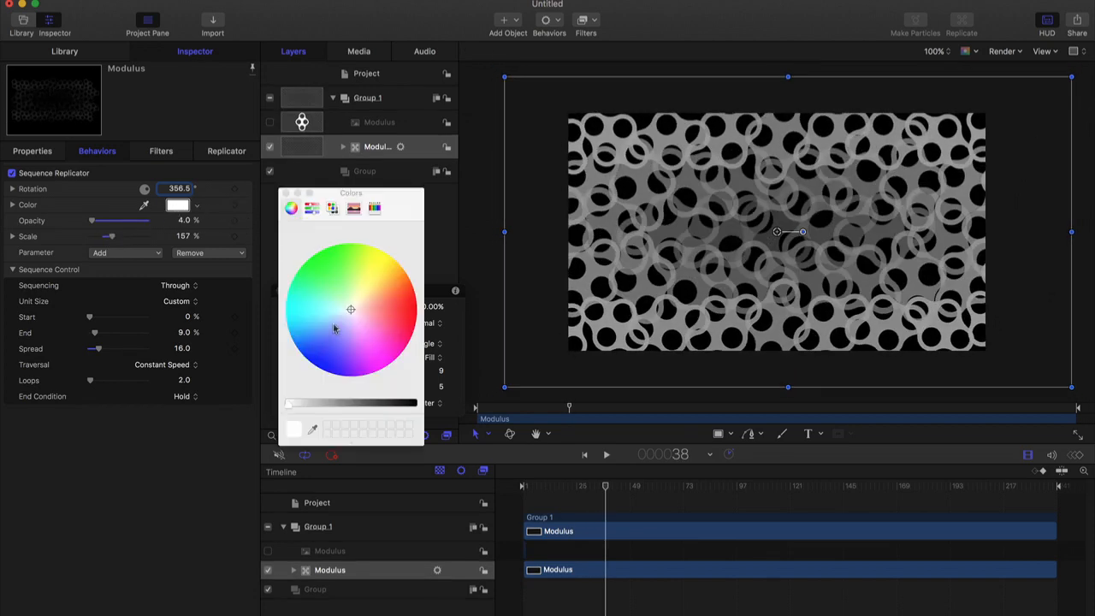
pyautogui.click(324, 370)
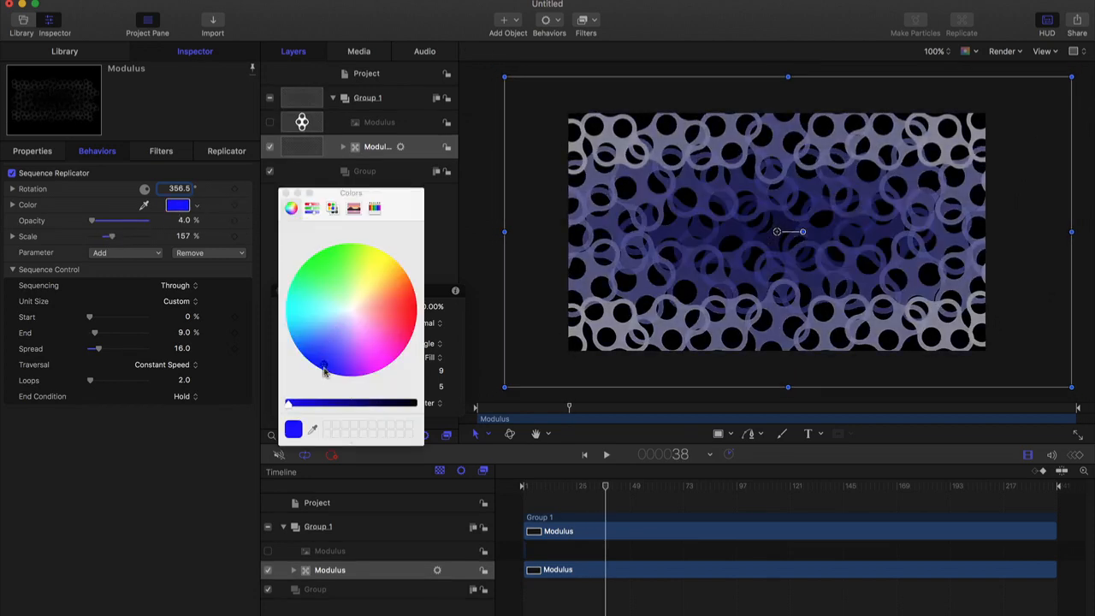
pyautogui.click(286, 193)
pyautogui.moveTo(562, 488); pyautogui.dragTo(518, 491)
pyautogui.press('space')
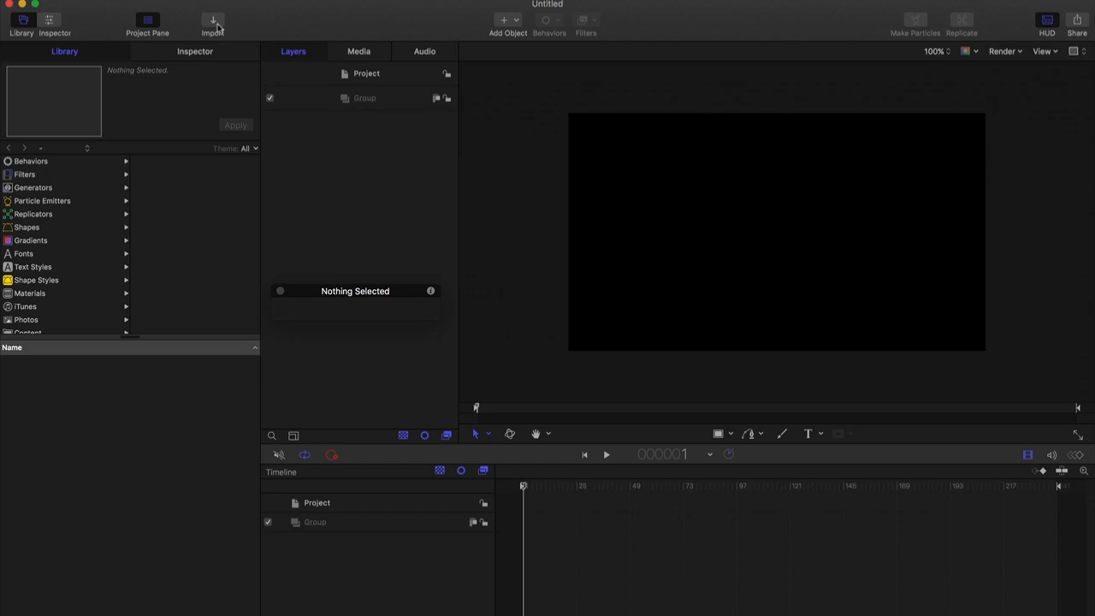
# Import Butterfly.mov from the Desktop and place it at the left edge of the canvas
pyautogui.click(214, 26)
pyautogui.click(433, 140)
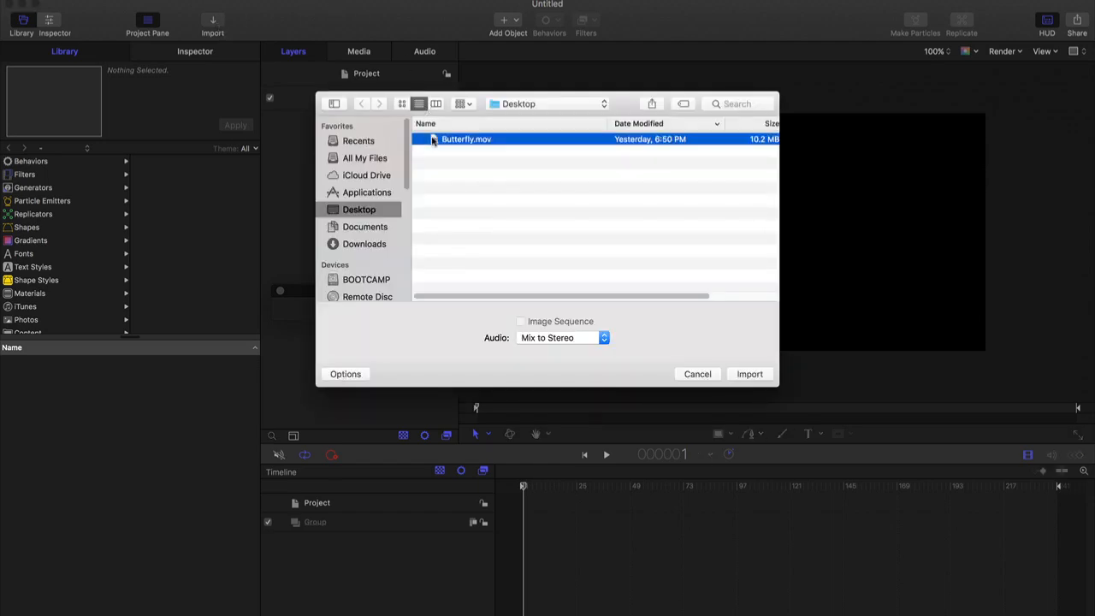
pyautogui.click(763, 374)
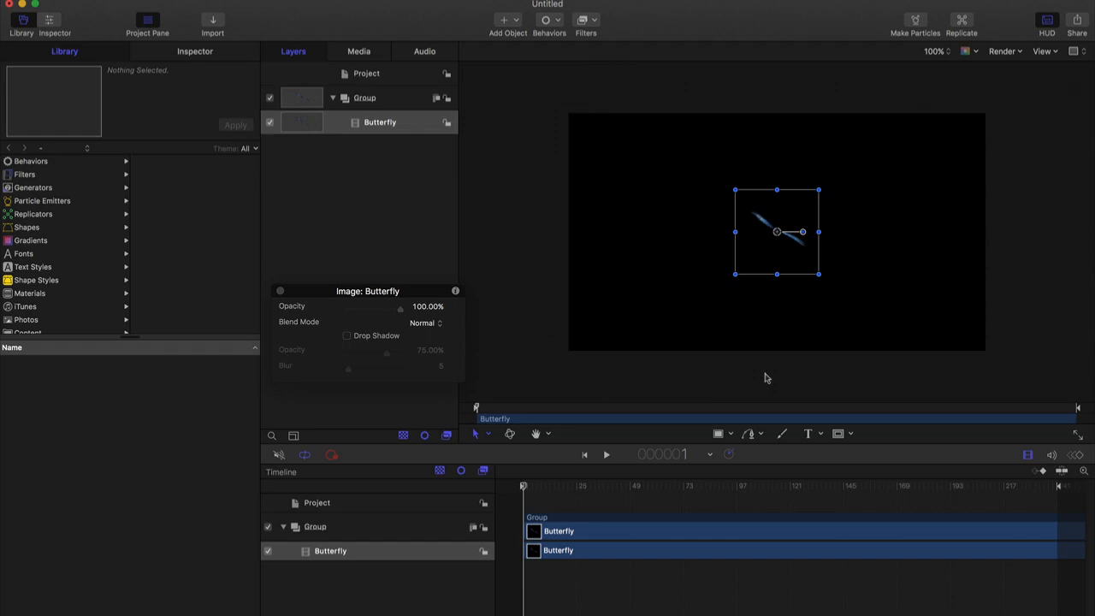
pyautogui.moveTo(795, 257); pyautogui.dragTo(628, 257)
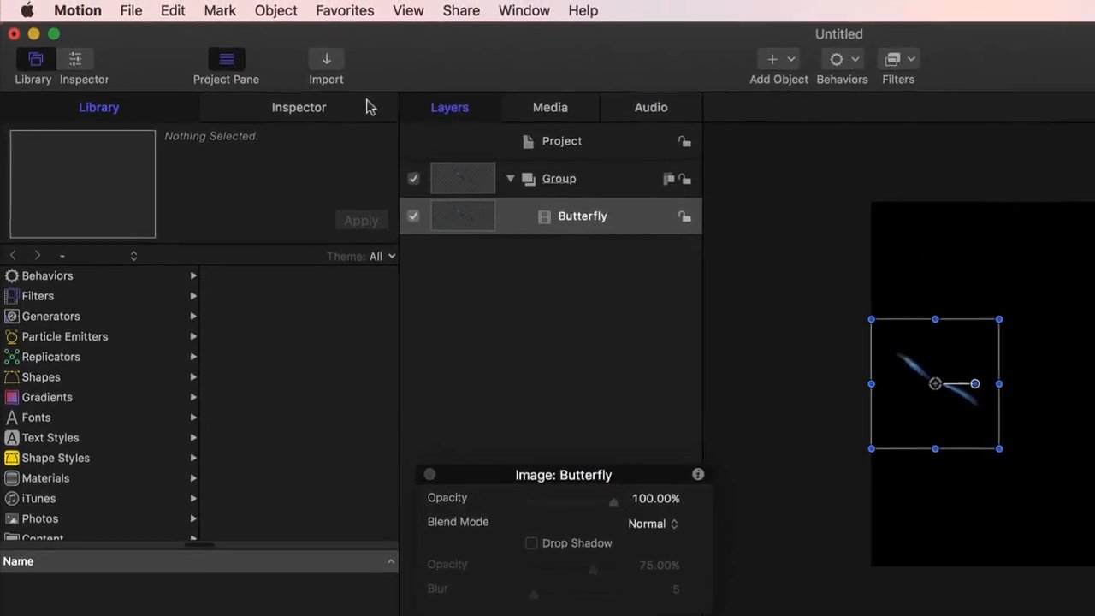
# Keyframe the Butterfly's Position at X -512 px on frame 1 and at X 481.7 px on frame 131
pyautogui.click(354, 106)
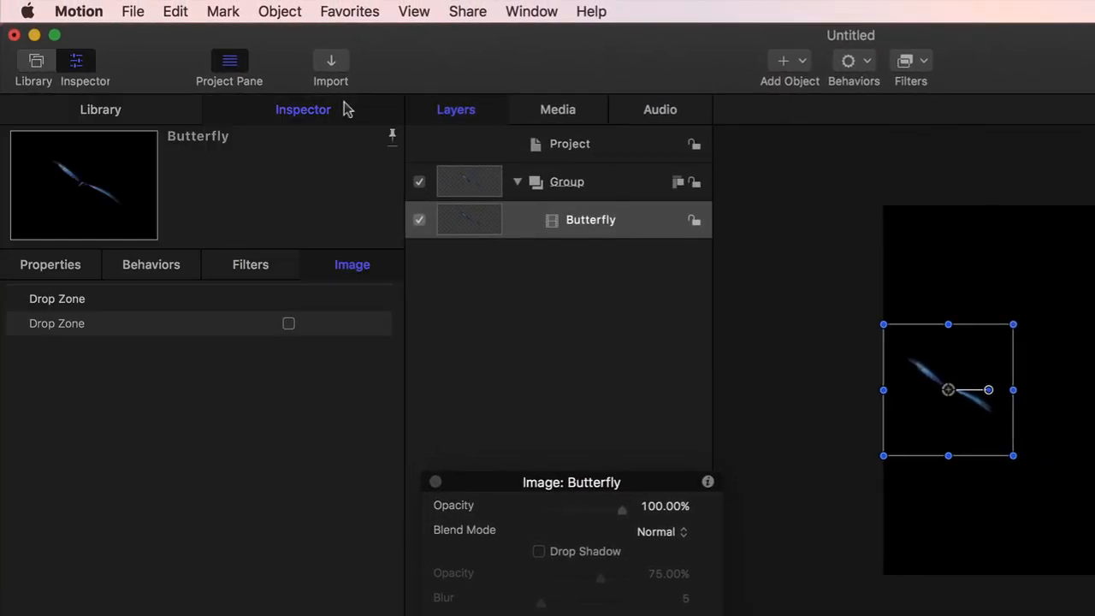
pyautogui.click(53, 268)
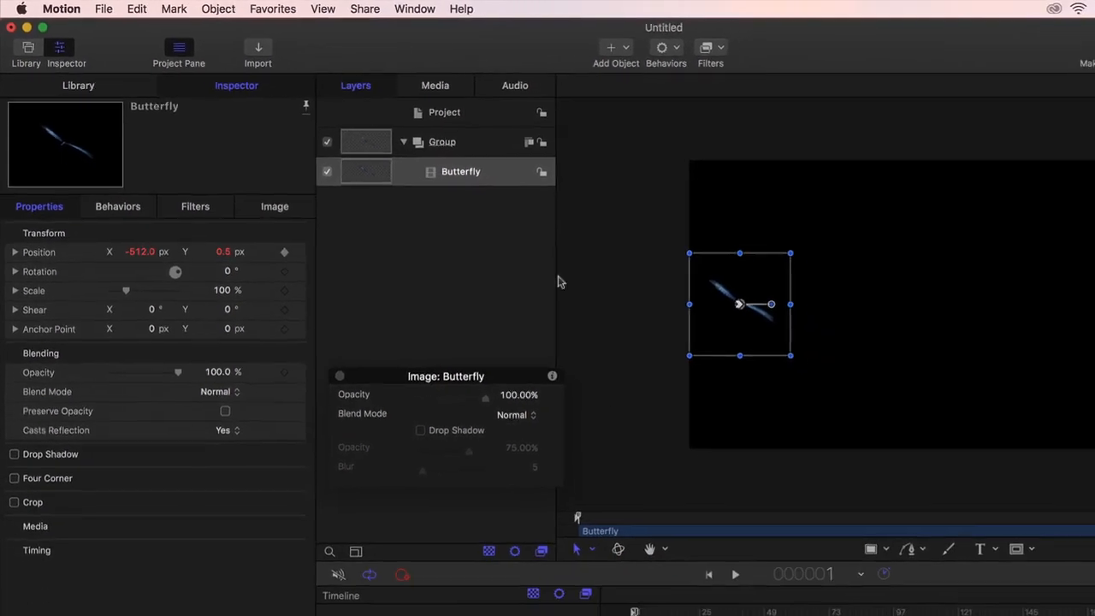
pyautogui.moveTo(559, 534); pyautogui.dragTo(842, 542)
pyautogui.moveTo(624, 287); pyautogui.dragTo(960, 287)
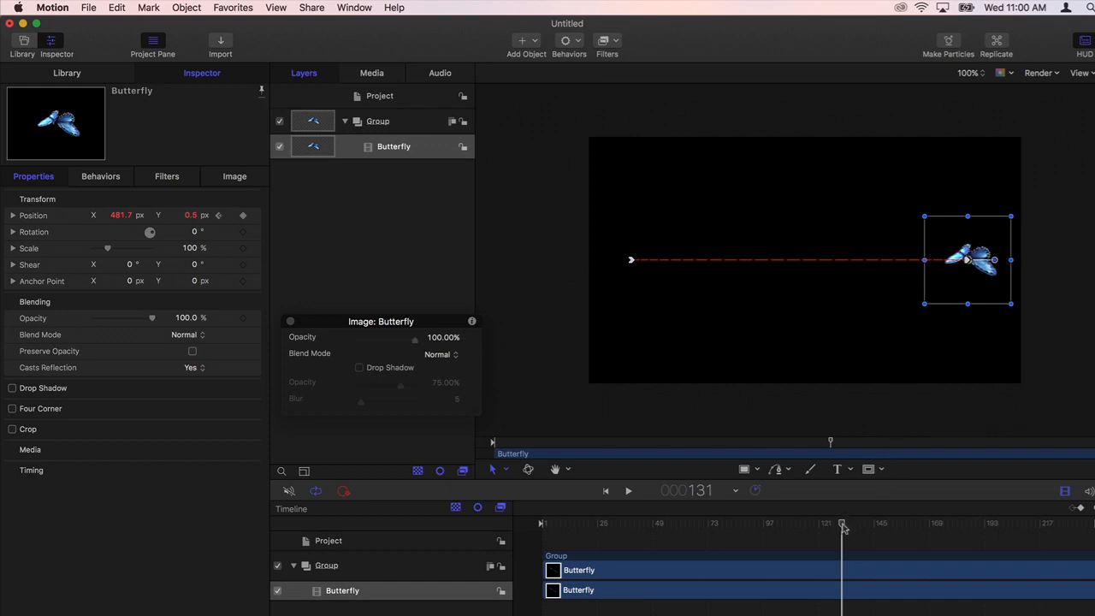
# Play the Butterfly's keyframed flight across the canvas from the start and stop it
pyautogui.moveTo(842, 528); pyautogui.dragTo(551, 525)
pyautogui.press('space')
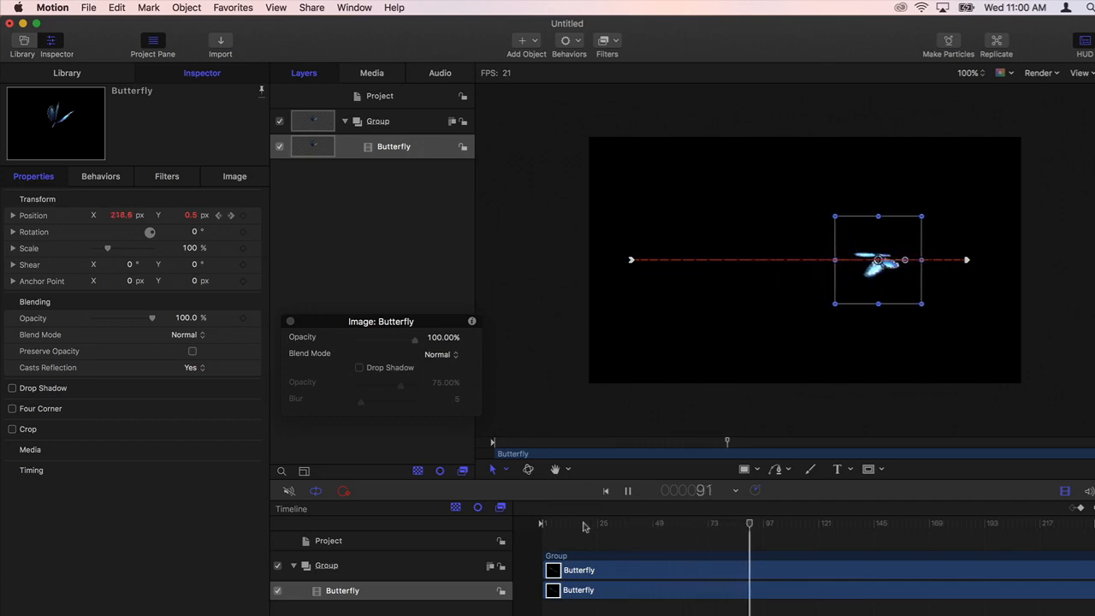
pyautogui.press('space')
# On frame 63, keyframe the Butterfly at X -47.5, Y 233.0 px, steepen the path's curve at that point and play the flight from the start
pyautogui.moveTo(773, 523); pyautogui.dragTo(686, 530)
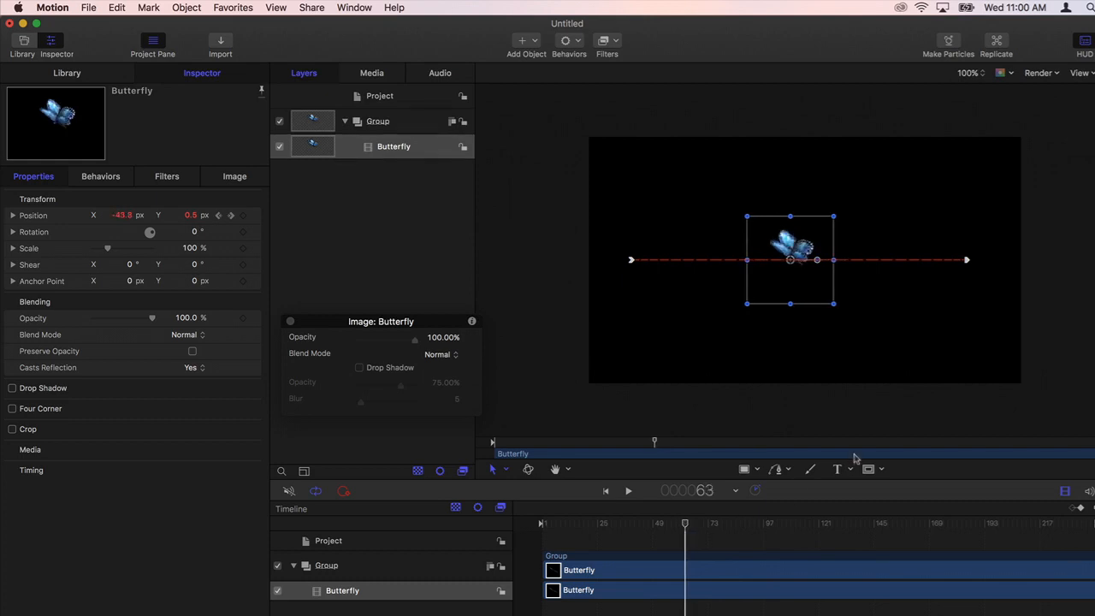
pyautogui.moveTo(808, 261); pyautogui.dragTo(802, 170)
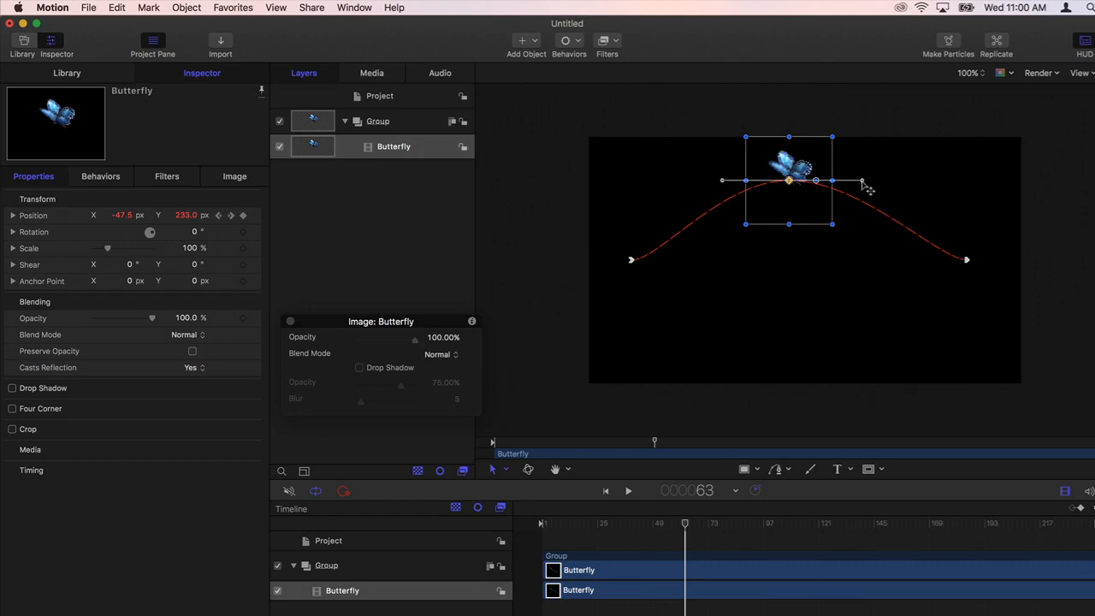
pyautogui.moveTo(862, 181); pyautogui.dragTo(803, 267)
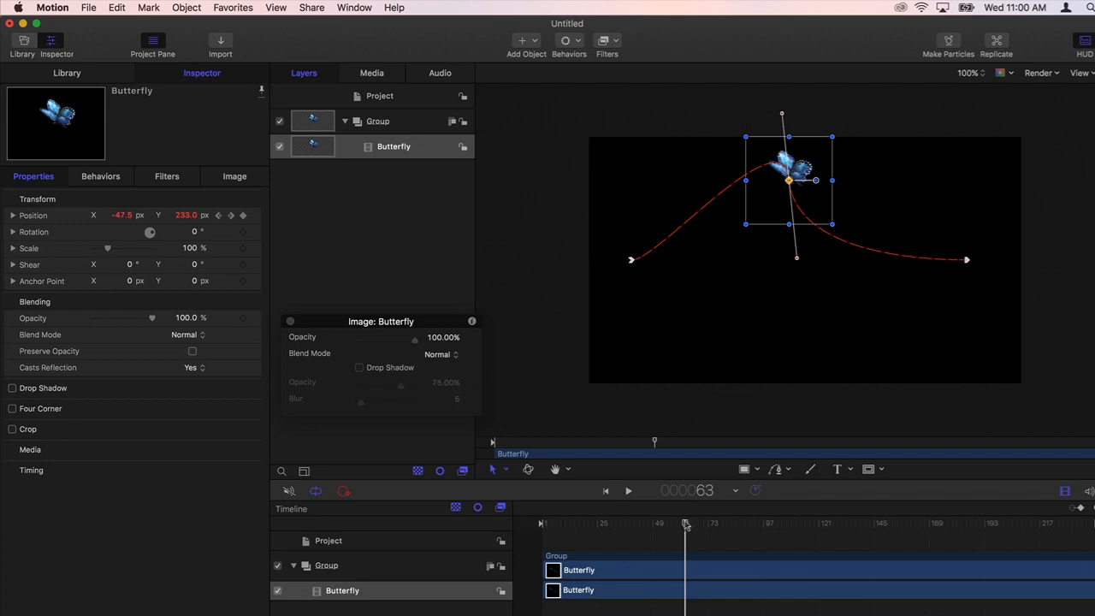
pyautogui.moveTo(685, 525); pyautogui.dragTo(540, 526)
pyautogui.press('space')
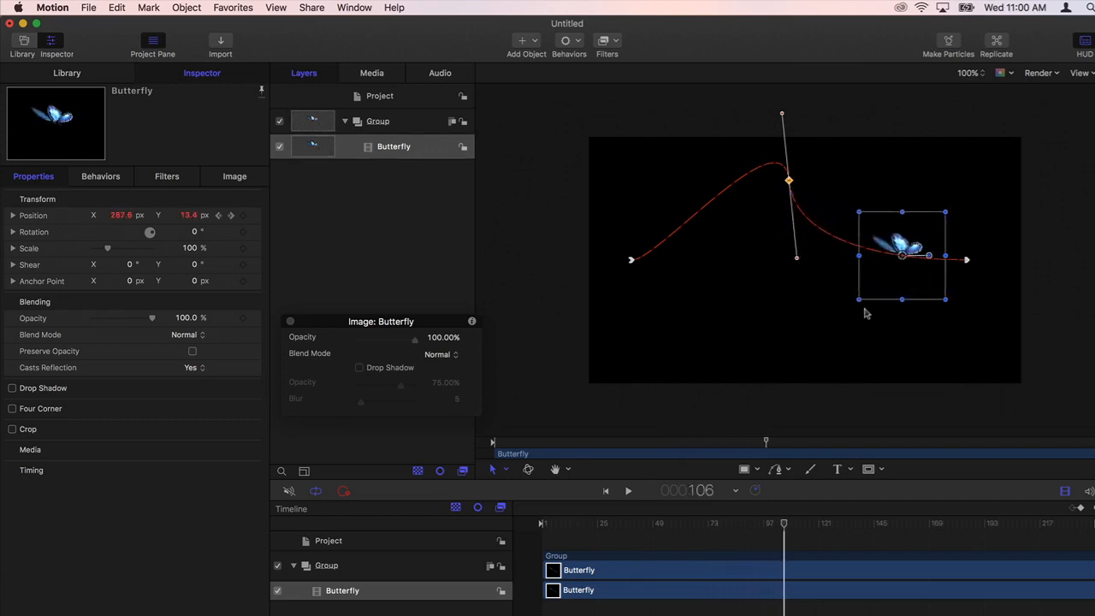
# Preview the Butterfly's flight with Motion Blur rendering turned on, and turn Motion Blur off again
pyautogui.click(1039, 73)
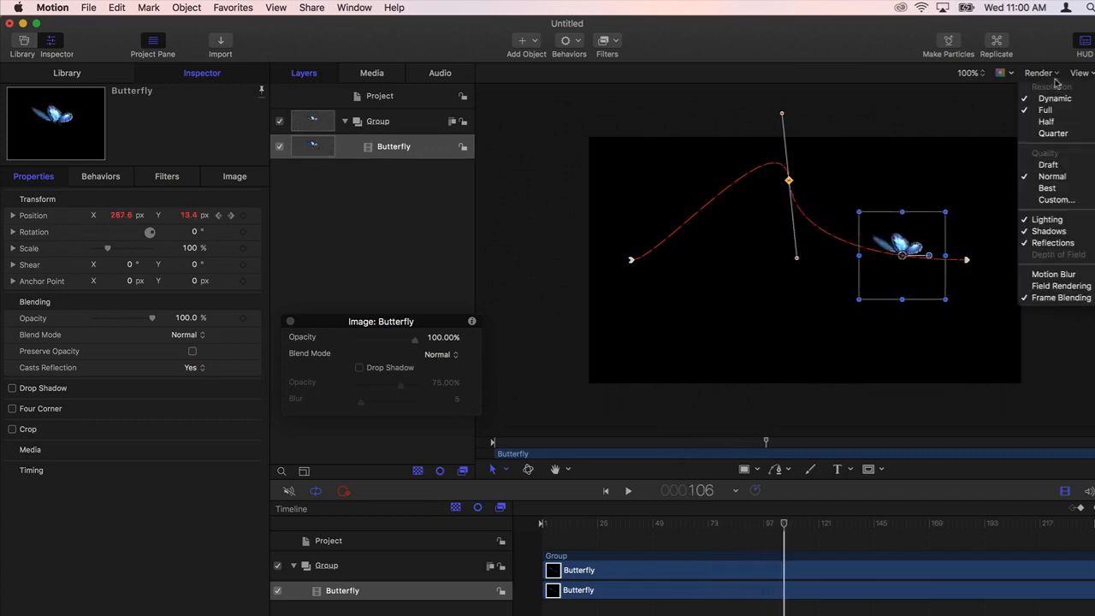
pyautogui.click(1068, 274)
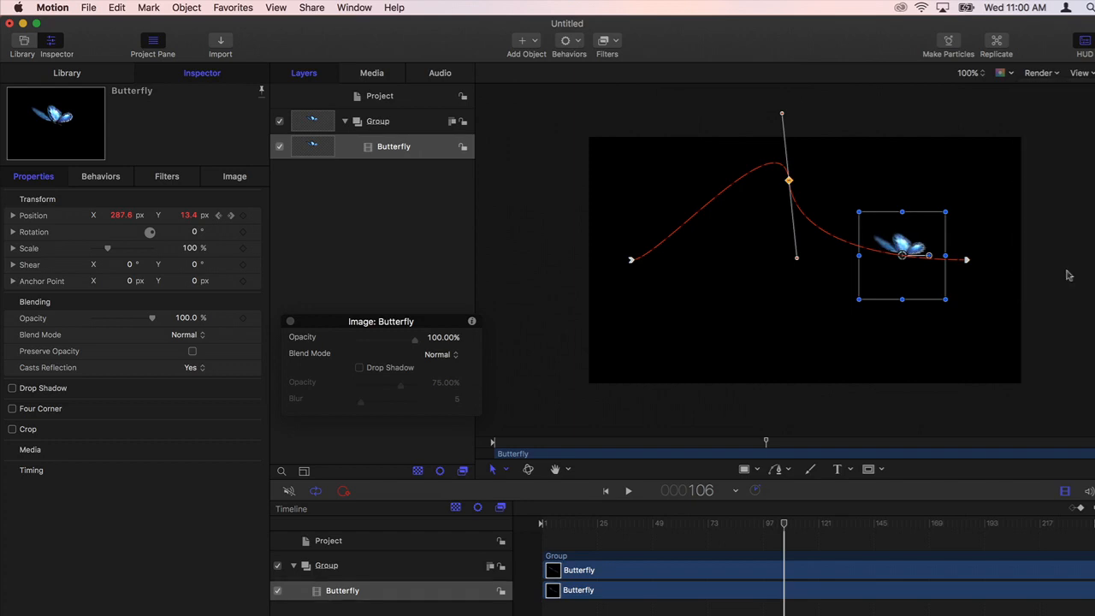
pyautogui.press('space')
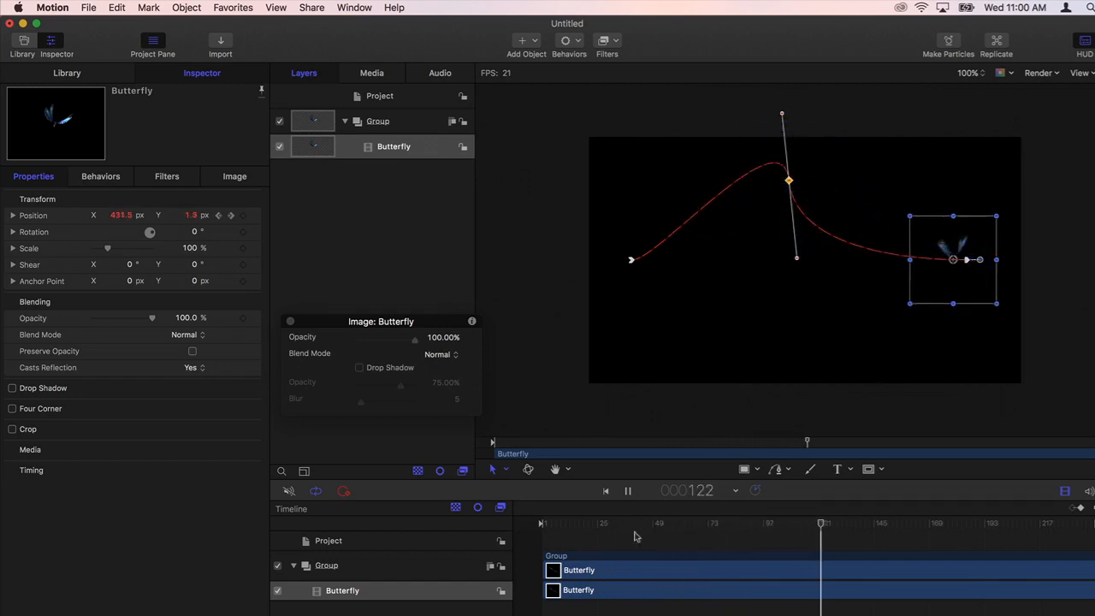
pyautogui.press('space')
pyautogui.click(1049, 75)
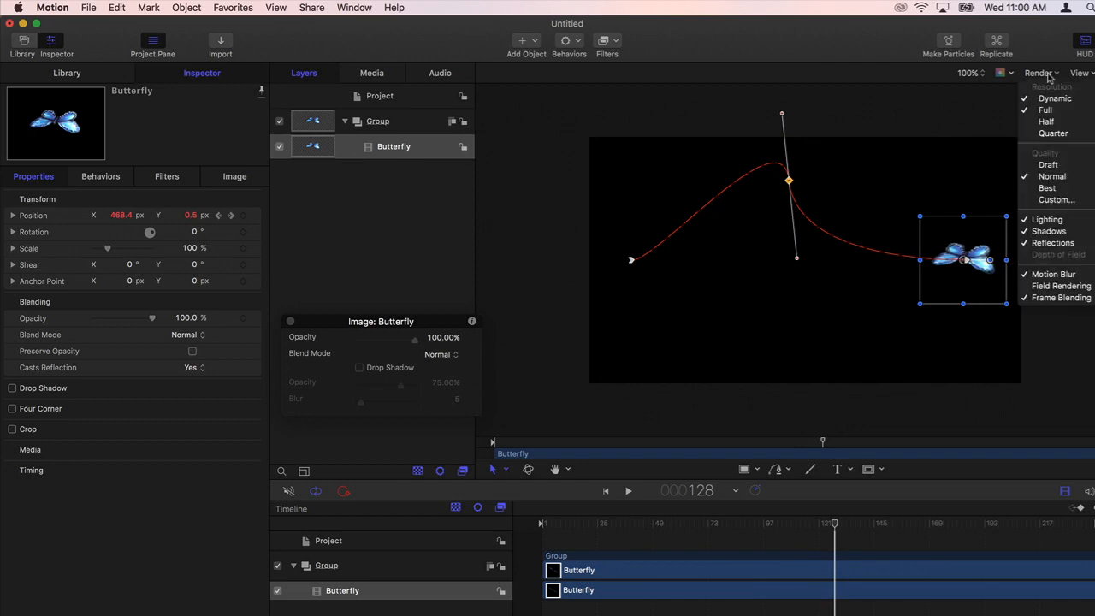
pyautogui.click(1058, 273)
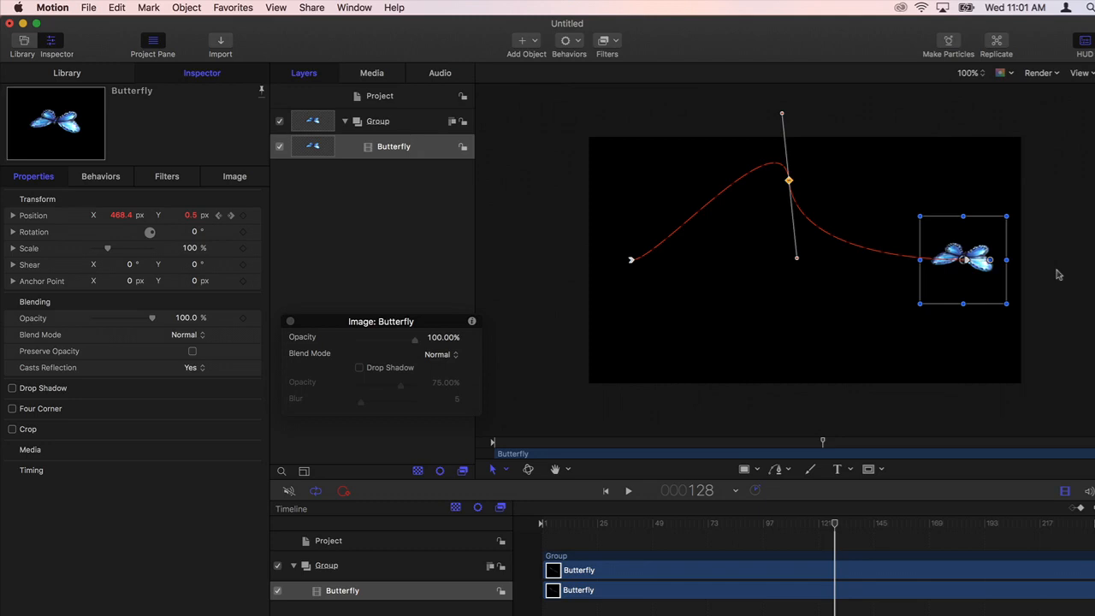
# Show the Keyframe Editor with the Butterfly's animated position curves and make its pane slightly shorter
pyautogui.click(355, 7)
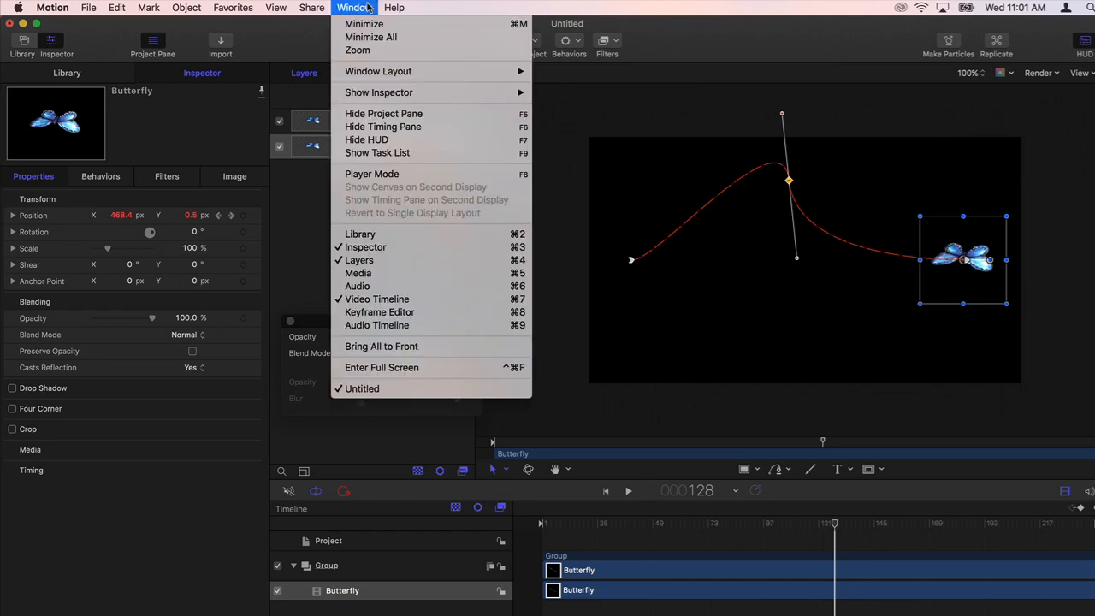
pyautogui.click(429, 319)
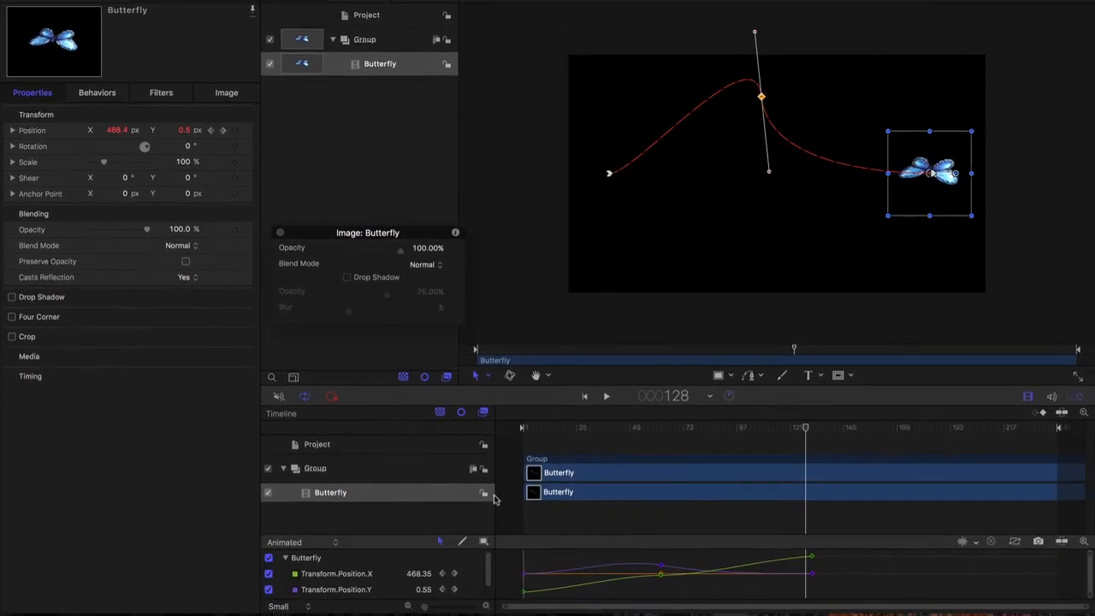
pyautogui.moveTo(434, 531)
pyautogui.mouseDown()
pyautogui.moveTo(430, 452)
pyautogui.moveTo(427, 542)
pyautogui.mouseUp()
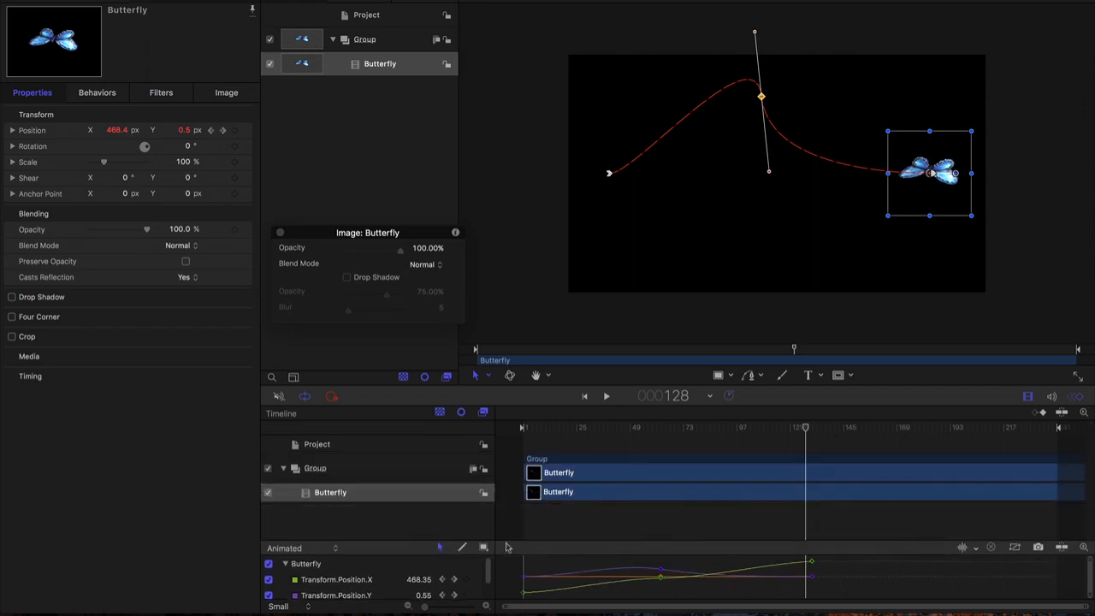
# Show the keyframes in the timeline, move the Butterfly's middle keyframe to about frame 27 and play the result from the start
pyautogui.click(1042, 411)
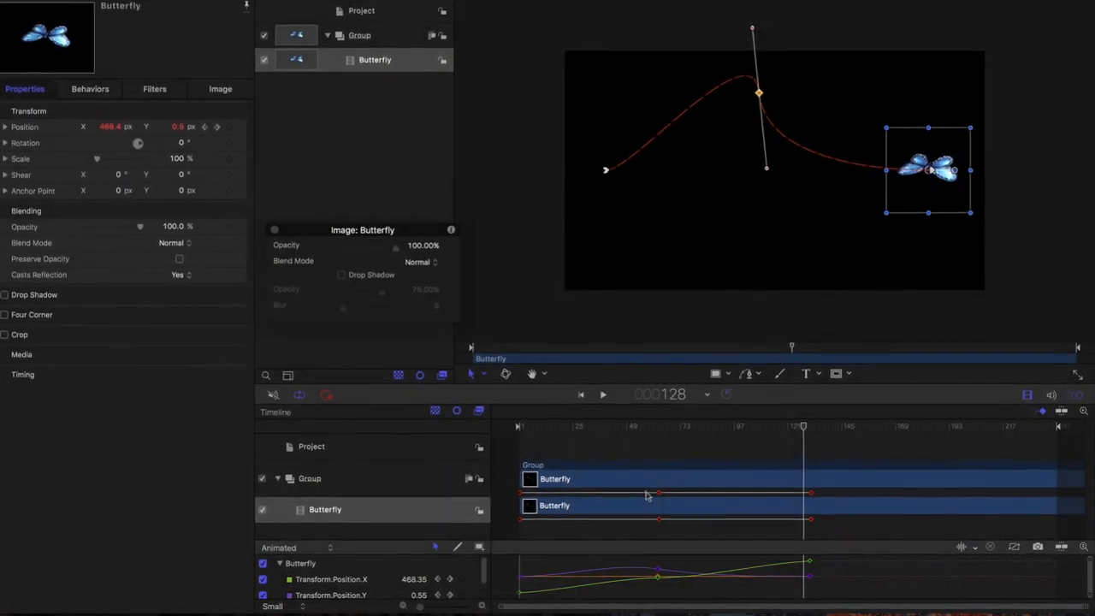
pyautogui.moveTo(659, 493); pyautogui.dragTo(713, 500)
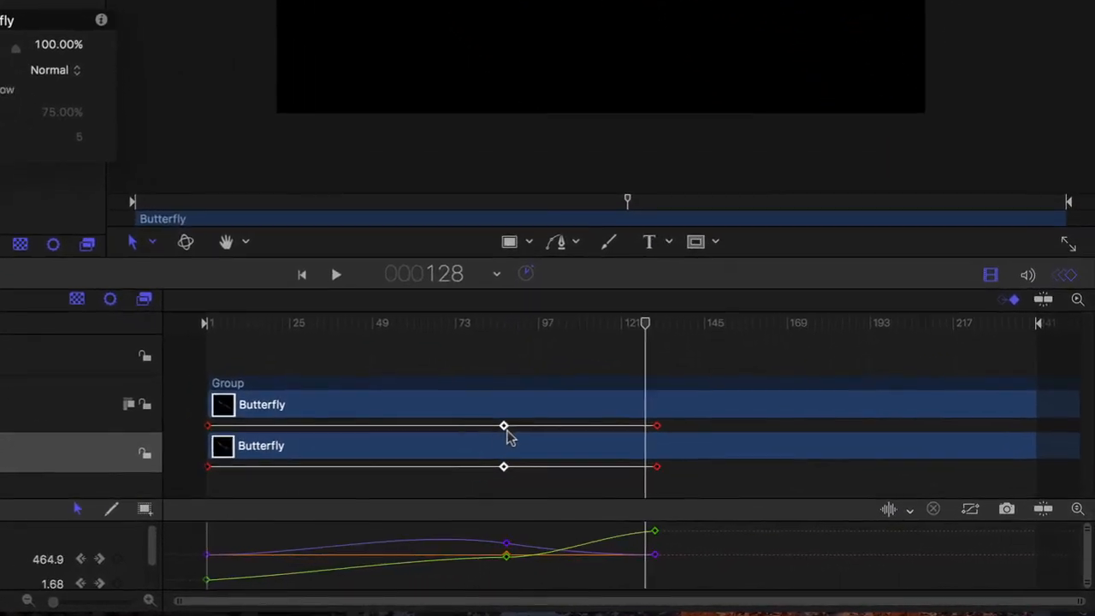
pyautogui.moveTo(509, 436); pyautogui.dragTo(299, 432)
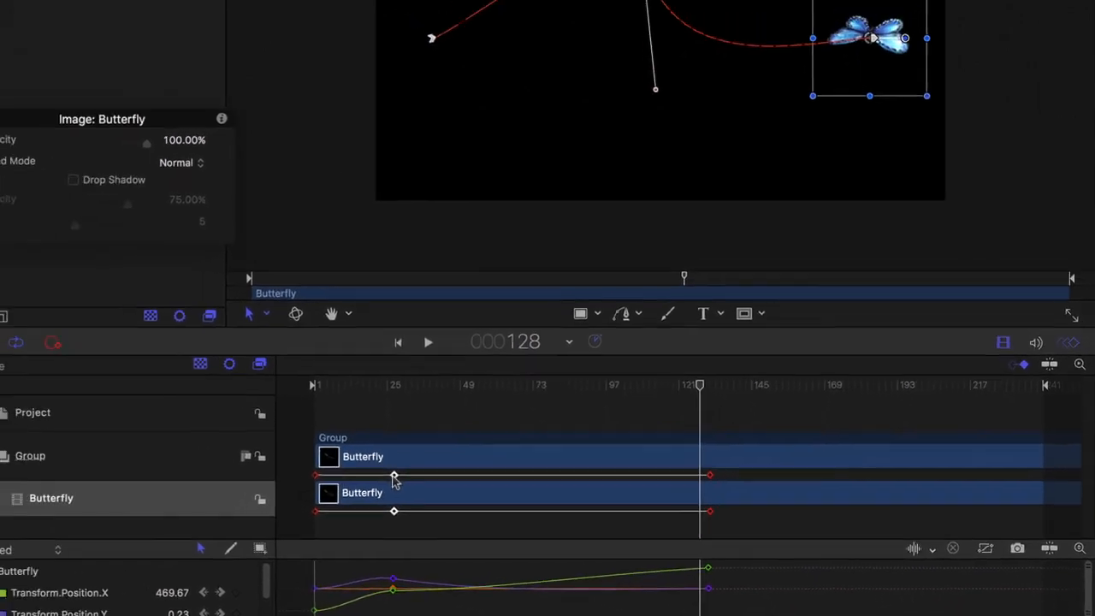
pyautogui.press('Home')
pyautogui.press('space')
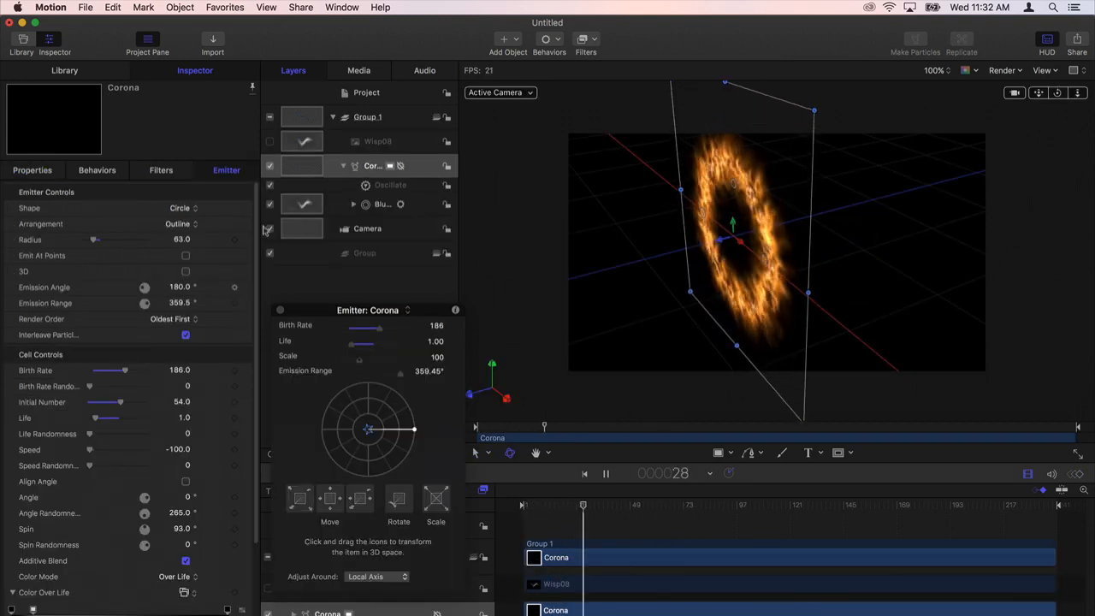
# Turn on the 3D option in the Corona emitter's Emitter Controls
pyautogui.click(186, 272)
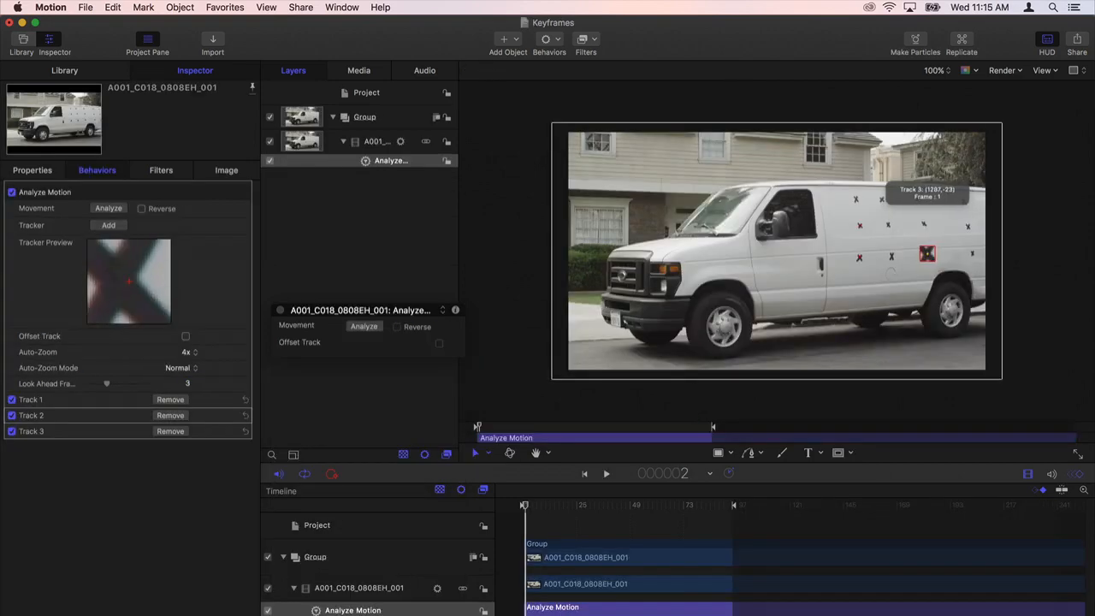
# Start the Analyze Motion tracking of the van clip A001_C018_0808EH_001 with its three trackers
pyautogui.click(109, 209)
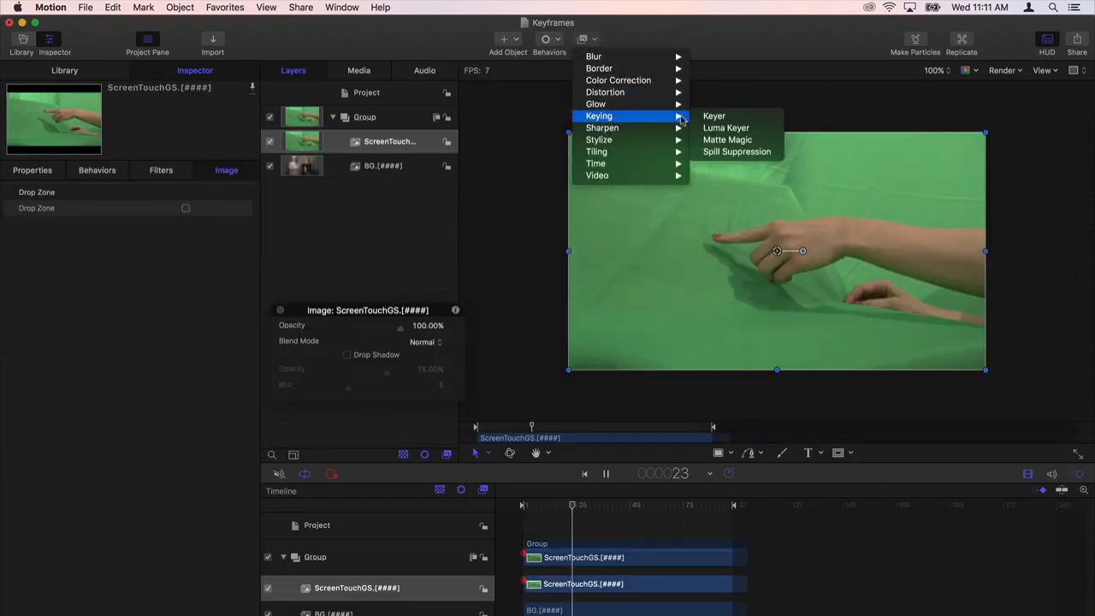
# Apply the Keyer filter to the ScreenTouchGS green-screen clip
pyautogui.click(713, 116)
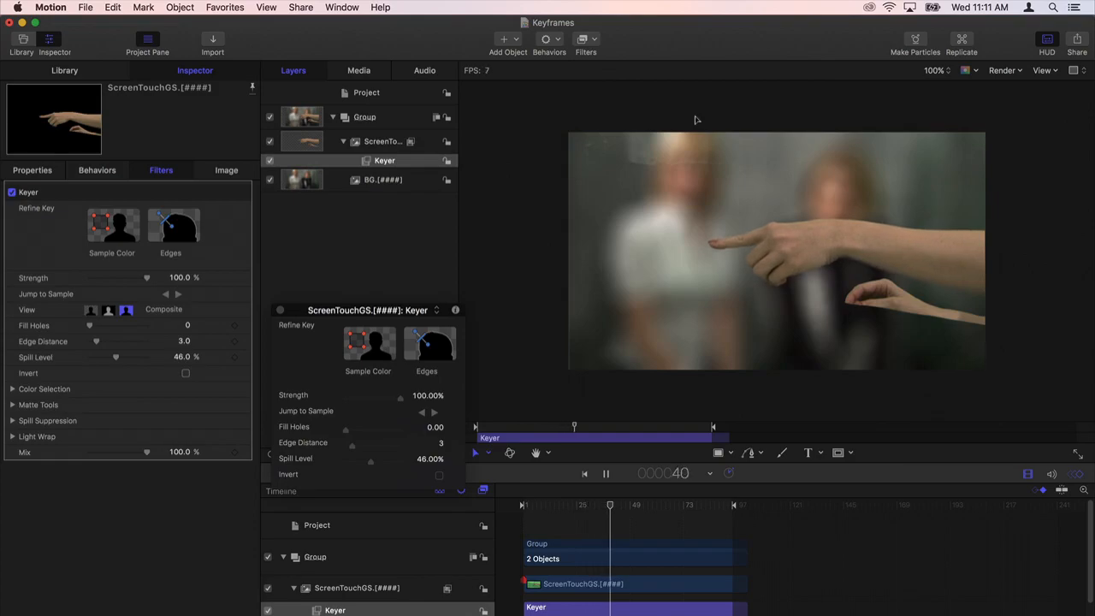
# Browse the composition templates in the Project Browser from Atmospheric through Vine
pyautogui.press('Down')
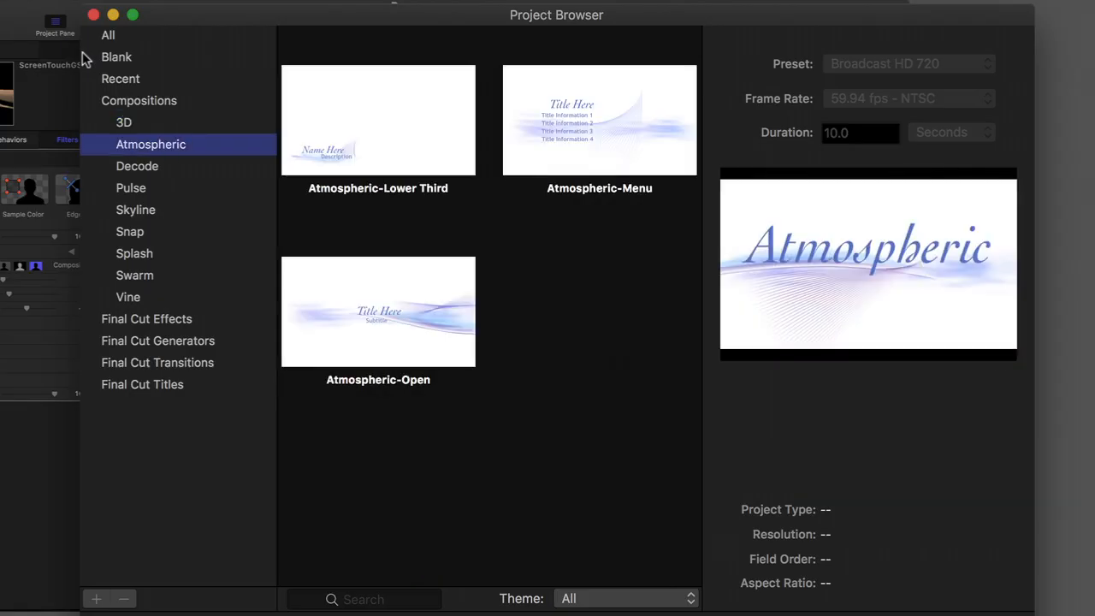
pyautogui.press('Down')
pyautogui.press('Down')
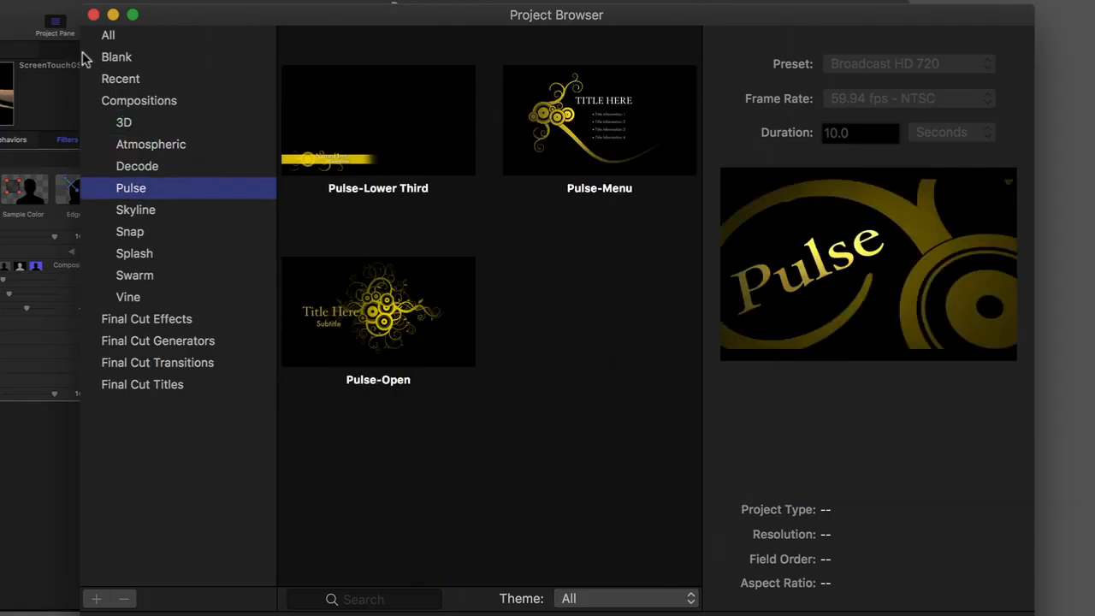
pyautogui.press('Down')
pyautogui.press('Down')
pyautogui.press('Down')
pyautogui.press('Down')
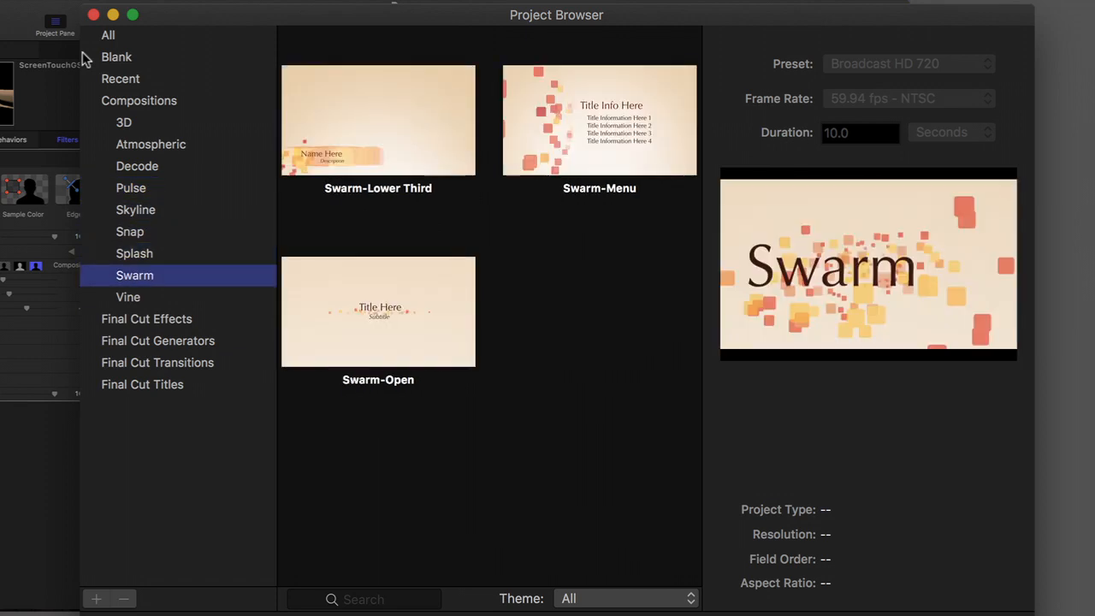
pyautogui.press('Down')
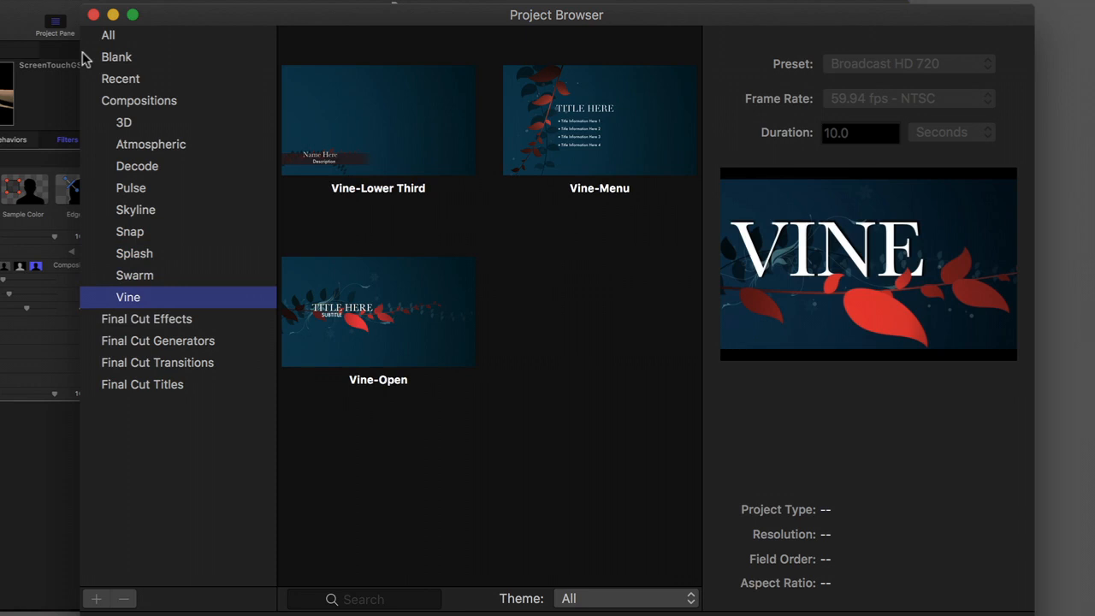